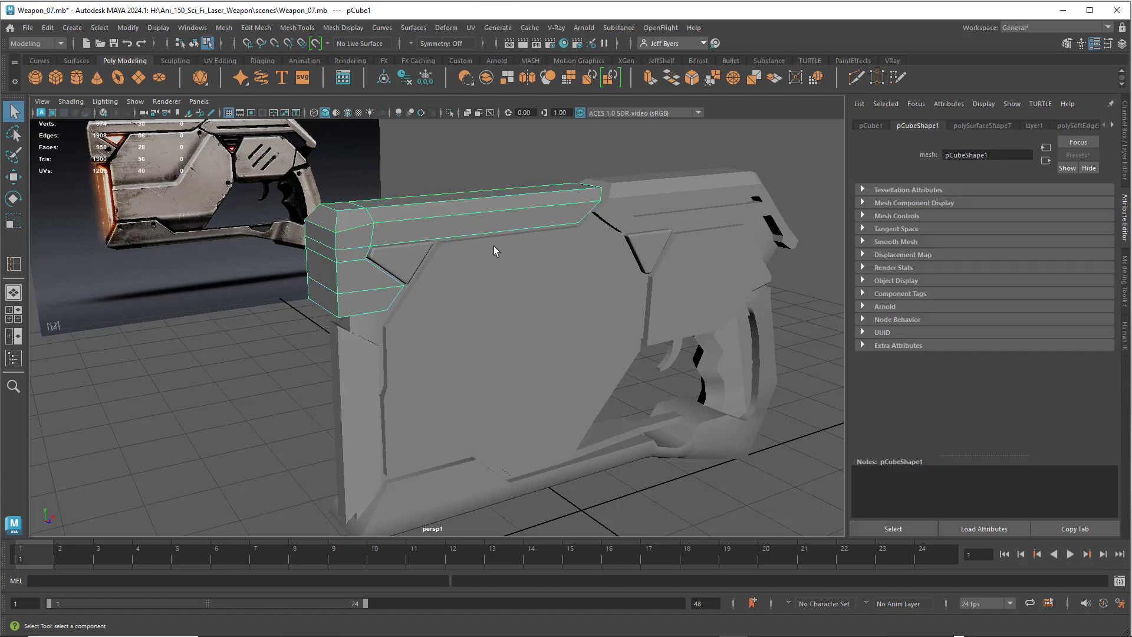
Step: Examine the beveled triangular inset pieces near the front and rear of the weapon's upper body
{"action": "mouse_move", "coordinate": [491, 201]}
{"action": "left_mouse_down", "text": "alt"}
{"action": "mouse_move", "coordinate": [506, 203]}
{"action": "mouse_move", "coordinate": [478, 201]}
{"action": "mouse_move", "coordinate": [495, 204]}
{"action": "left_mouse_up", "text": "alt"}
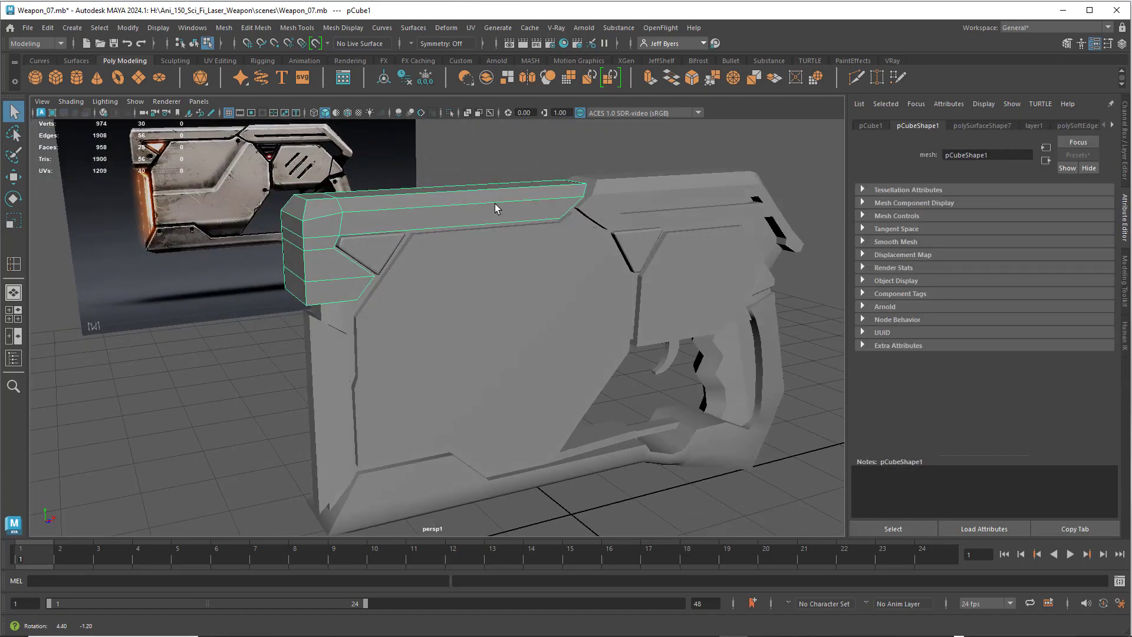
{"action": "scroll", "coordinate": [433, 256], "scroll_direction": "up", "scroll_amount": 3}
{"action": "right_click", "coordinate": [424, 235]}
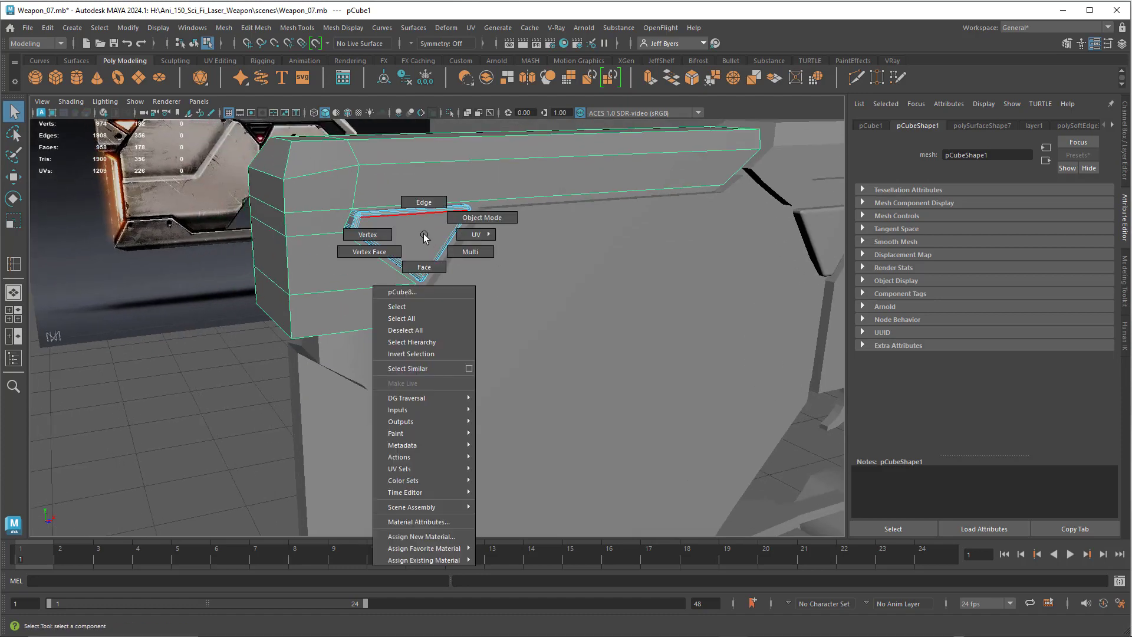
{"action": "left_click", "coordinate": [414, 294]}
{"action": "left_click_drag", "start_coordinate": [435, 224], "coordinate": [399, 220], "text": "alt"}
{"action": "left_click", "coordinate": [760, 259], "text": "shift"}
{"action": "left_click_drag", "start_coordinate": [761, 263], "coordinate": [610, 236], "text": "alt"}
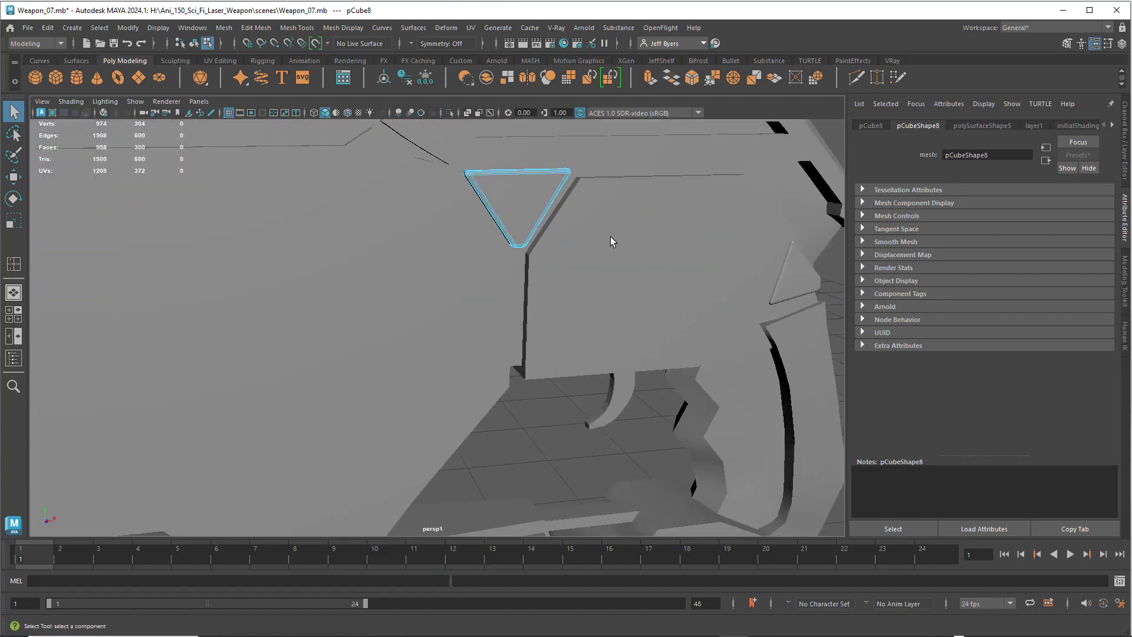
{"action": "right_click_drag", "start_coordinate": [797, 283], "coordinate": [576, 261], "text": "alt"}
{"action": "scroll", "coordinate": [511, 274], "scroll_direction": "up", "scroll_amount": 5}
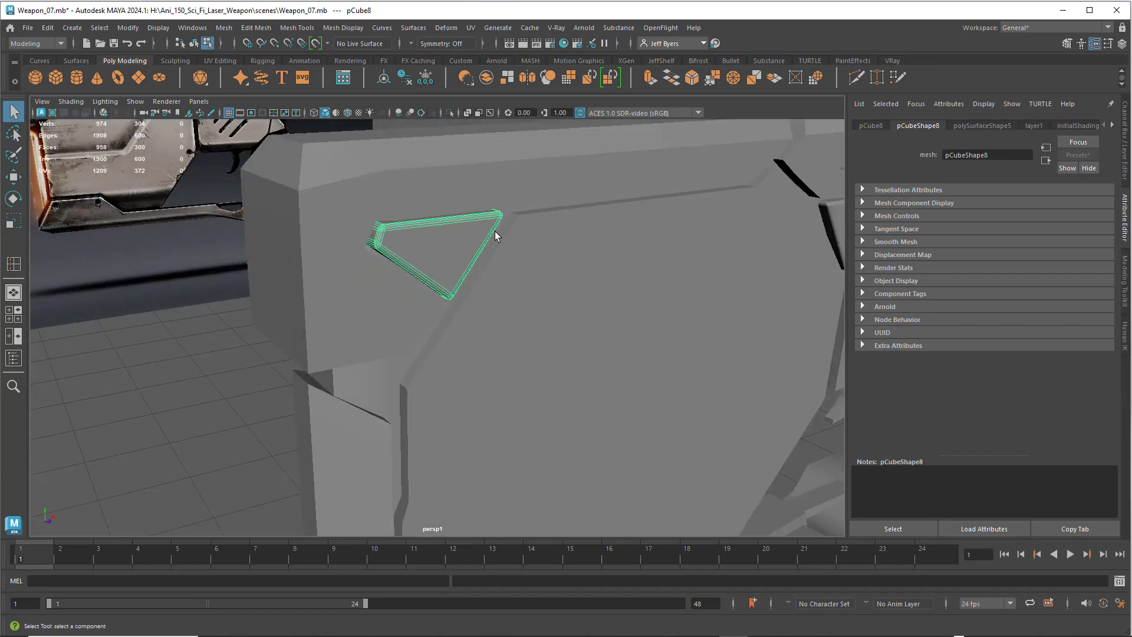
{"action": "left_click_drag", "start_coordinate": [496, 236], "coordinate": [463, 227], "text": "alt"}
Step: Select the long upper barrel piece as an object and isolate it in the viewport
{"action": "right_click_drag", "start_coordinate": [446, 206], "coordinate": [435, 279]}
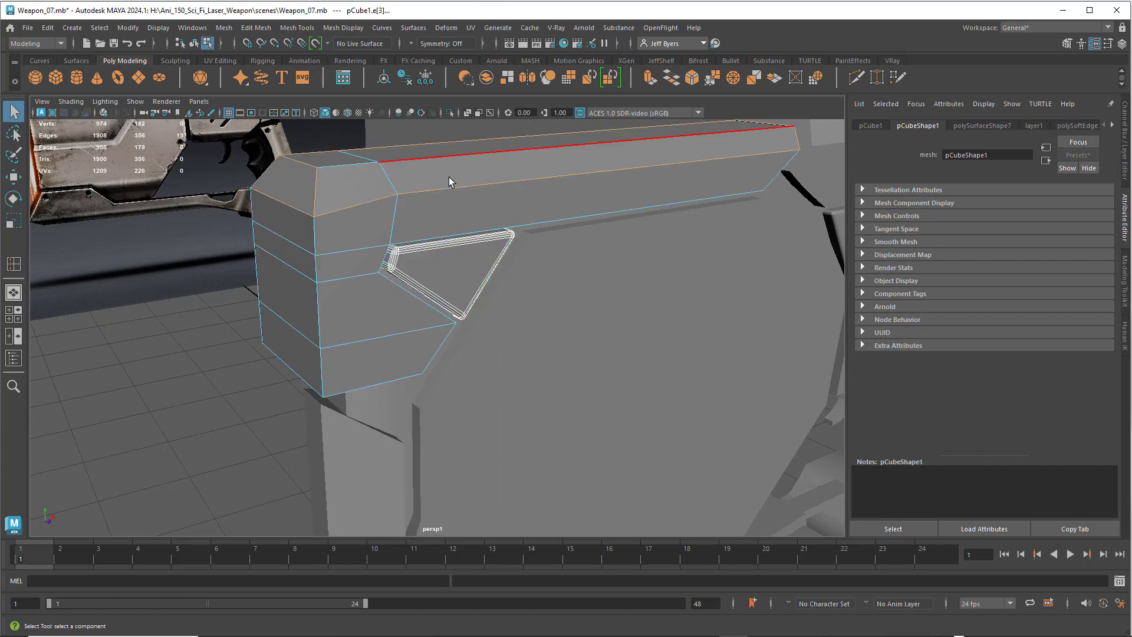
{"action": "scroll", "coordinate": [505, 189], "scroll_direction": "down", "scroll_amount": 4}
{"action": "left_click_drag", "start_coordinate": [505, 220], "coordinate": [511, 232], "text": "alt"}
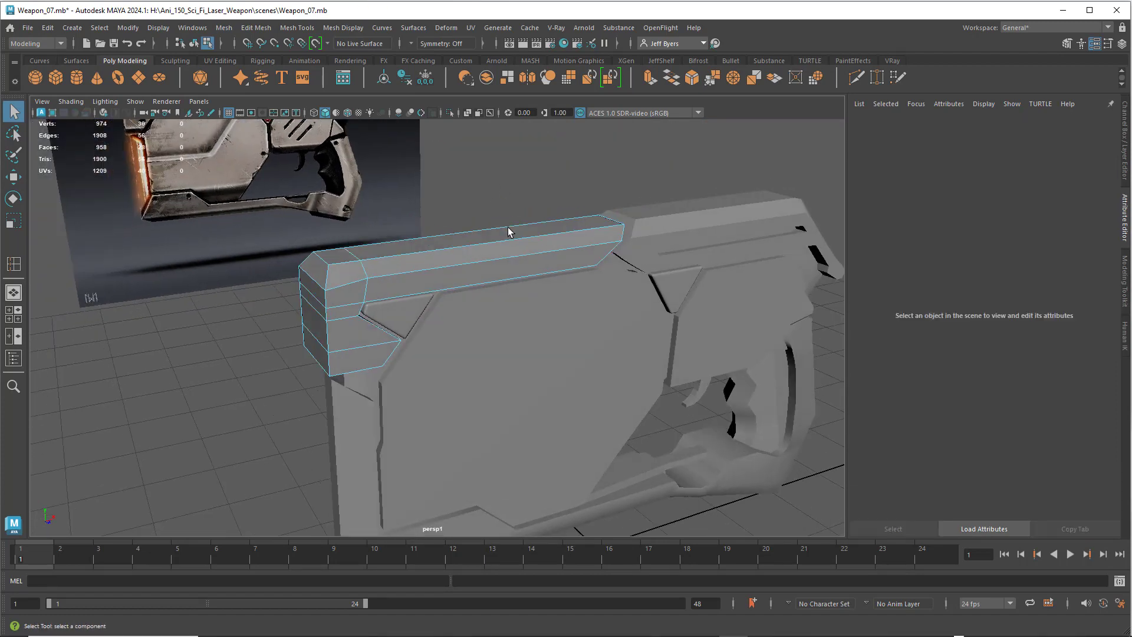
{"action": "right_click_drag", "start_coordinate": [516, 236], "coordinate": [495, 306]}
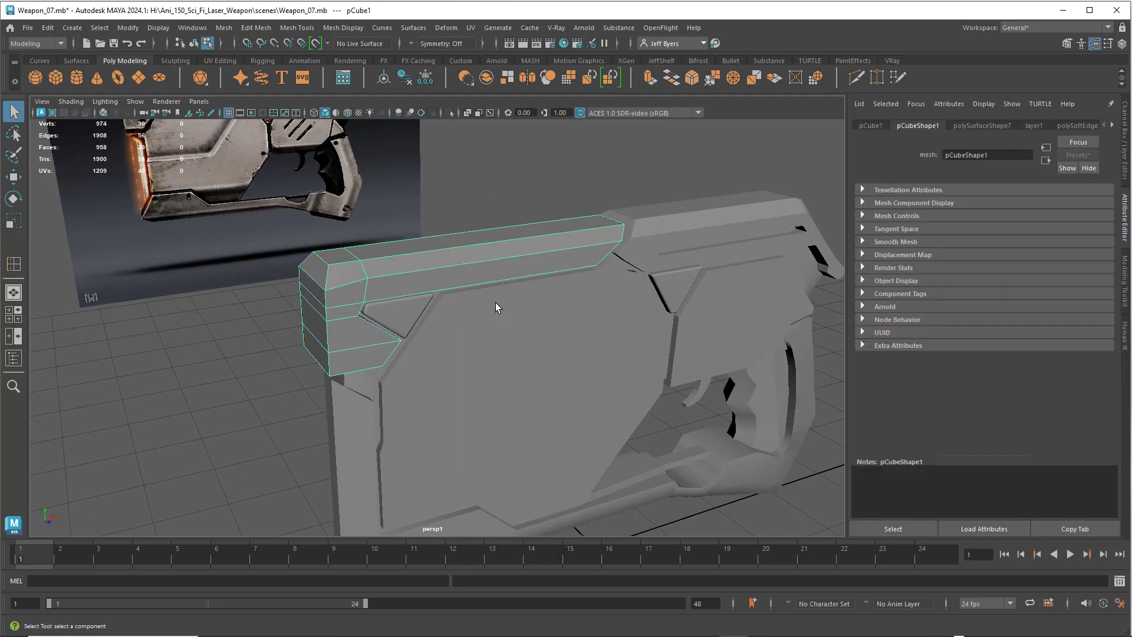
{"action": "key", "text": "ctrl+1"}
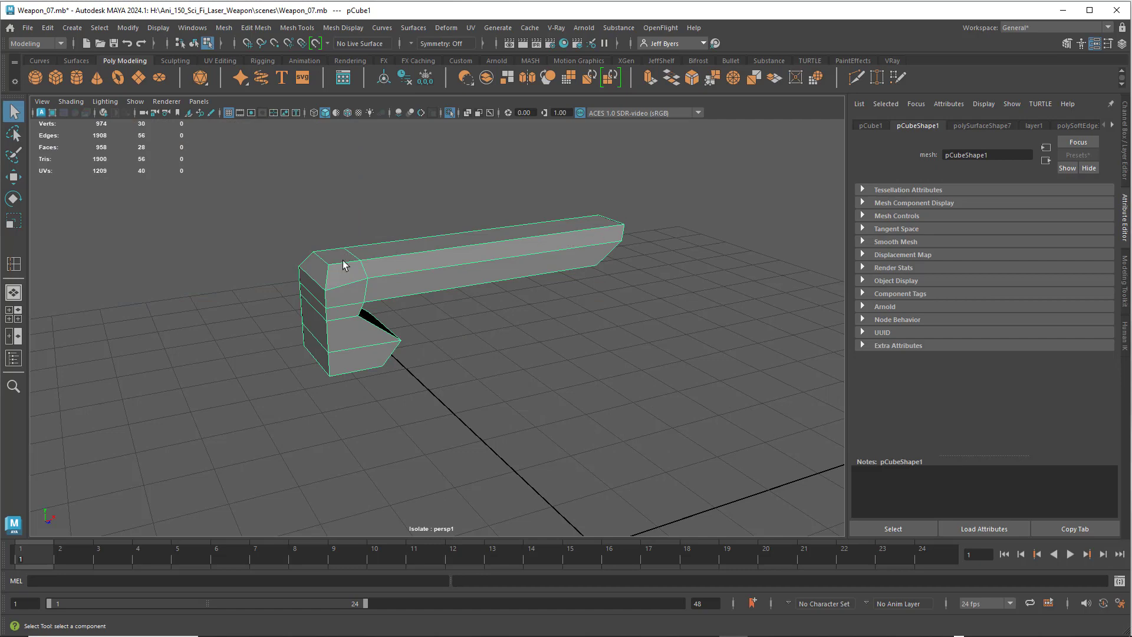
Step: Select the piece's hard edges along one side: the long top edge, front chamfer, front vertical corner and lower notch outline
{"action": "left_click_drag", "start_coordinate": [344, 266], "coordinate": [362, 366], "text": "alt"}
{"action": "left_click_drag", "start_coordinate": [510, 275], "coordinate": [467, 298], "text": "alt"}
{"action": "right_click_drag", "start_coordinate": [483, 297], "coordinate": [490, 267]}
{"action": "left_click", "coordinate": [472, 305]}
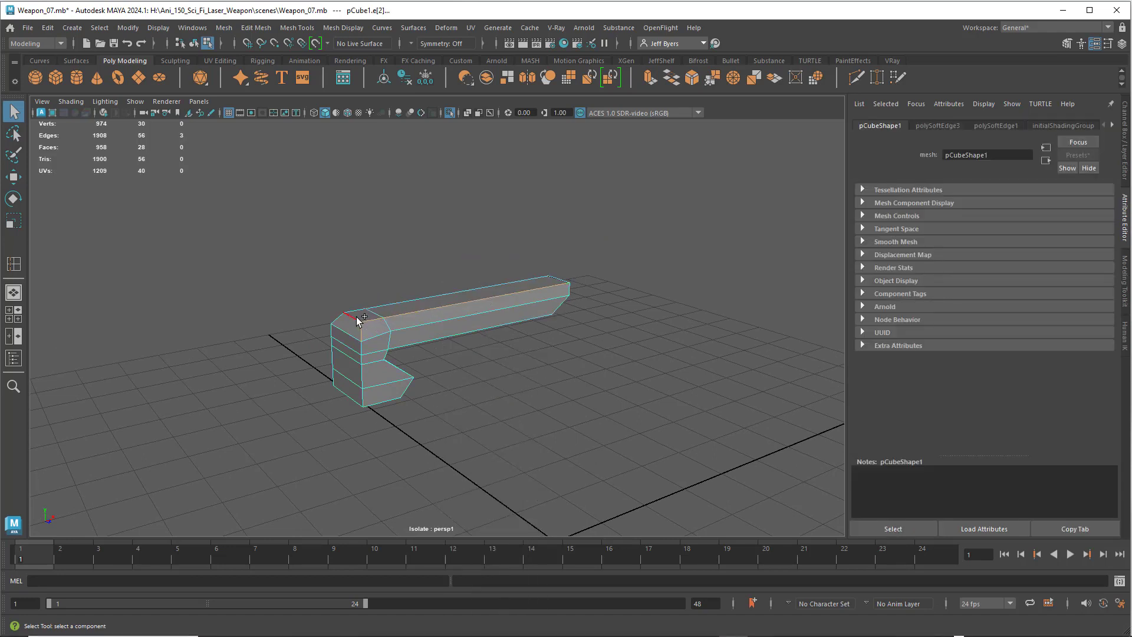
{"action": "left_click", "coordinate": [354, 317], "text": "shift"}
{"action": "left_click", "coordinate": [361, 345], "text": "shift"}
{"action": "left_click", "coordinate": [407, 389], "text": "shift"}
Step: Add the hard outline edges of the opposite side, underside and rear end to the edge selection
{"action": "mouse_move", "coordinate": [483, 358]}
{"action": "left_mouse_down", "text": "alt"}
{"action": "mouse_move", "coordinate": [466, 336]}
{"action": "mouse_move", "coordinate": [563, 278]}
{"action": "mouse_move", "coordinate": [539, 263]}
{"action": "mouse_move", "coordinate": [579, 369]}
{"action": "mouse_move", "coordinate": [456, 350]}
{"action": "mouse_move", "coordinate": [591, 328]}
{"action": "mouse_move", "coordinate": [443, 350]}
{"action": "mouse_move", "coordinate": [427, 372]}
{"action": "mouse_move", "coordinate": [469, 359]}
{"action": "left_mouse_up", "text": "alt"}
{"action": "left_click", "coordinate": [404, 371], "text": "shift"}
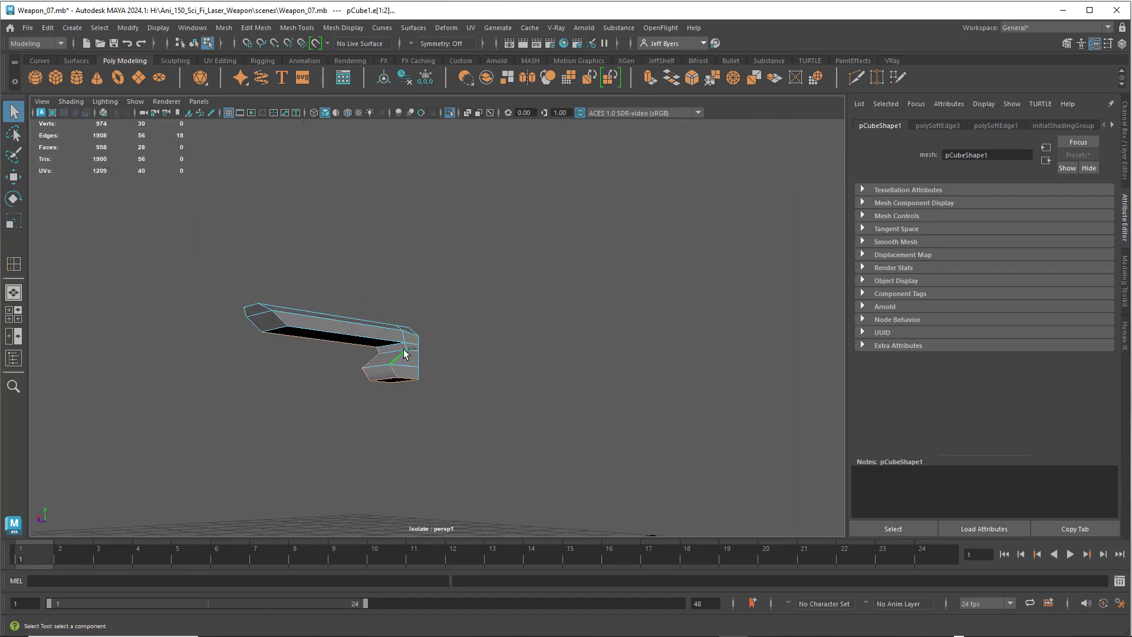
{"action": "left_click", "coordinate": [405, 342], "text": "shift"}
{"action": "left_click", "coordinate": [271, 311], "text": "shift"}
{"action": "left_click_drag", "start_coordinate": [374, 336], "coordinate": [346, 302], "text": "alt"}
{"action": "left_click", "coordinate": [350, 293], "text": "shift"}
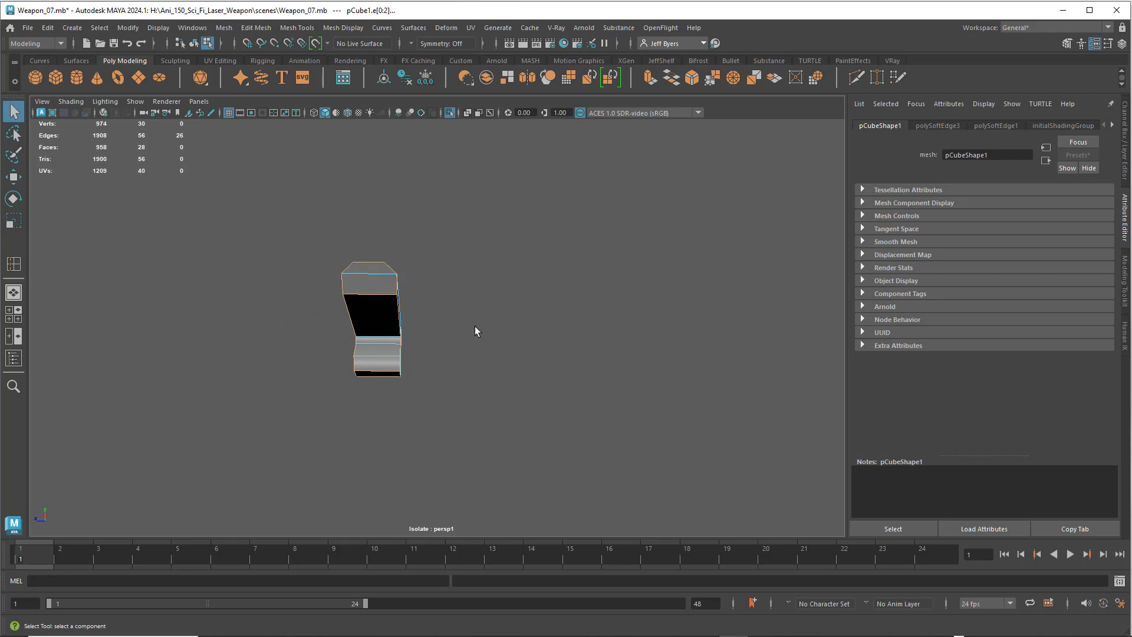
Step: Add the remaining vertical corner edges of the front block to the edge selection
{"action": "left_click_drag", "start_coordinate": [477, 330], "coordinate": [517, 351], "text": "alt"}
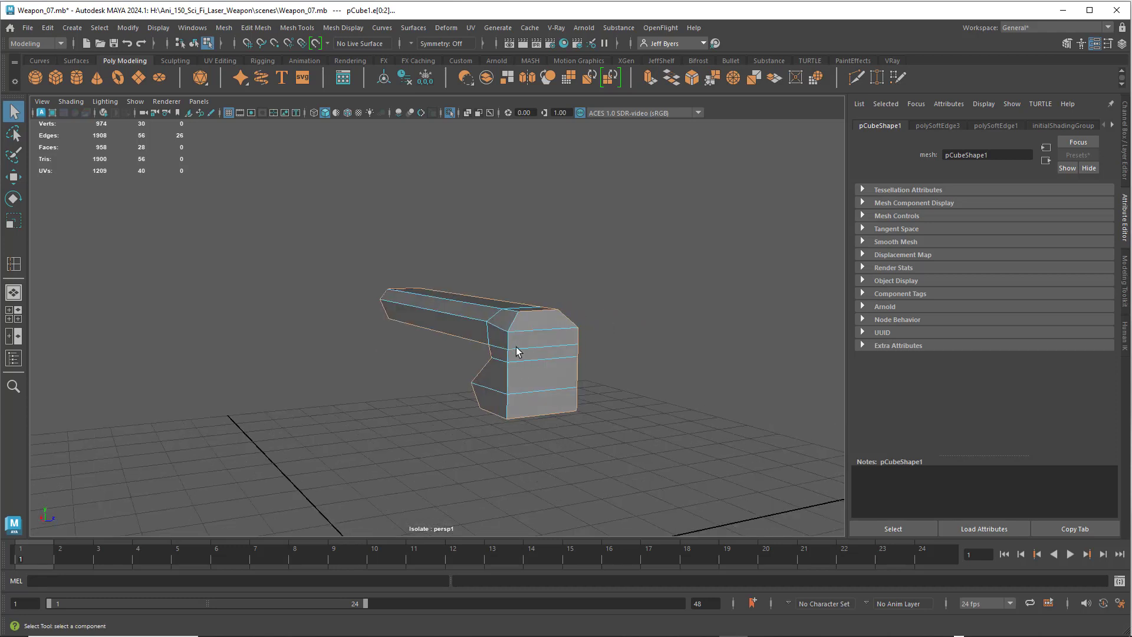
{"action": "left_click", "coordinate": [507, 355], "text": "shift"}
{"action": "left_click", "coordinate": [508, 374], "text": "shift"}
{"action": "left_click", "coordinate": [507, 402], "text": "shift"}
Step: Add the crosswise edges inside the notch to the selection and check the selected outline from both sides
{"action": "left_click_drag", "start_coordinate": [544, 381], "coordinate": [482, 367], "text": "alt"}
{"action": "scroll", "coordinate": [389, 367], "scroll_direction": "up", "scroll_amount": 3}
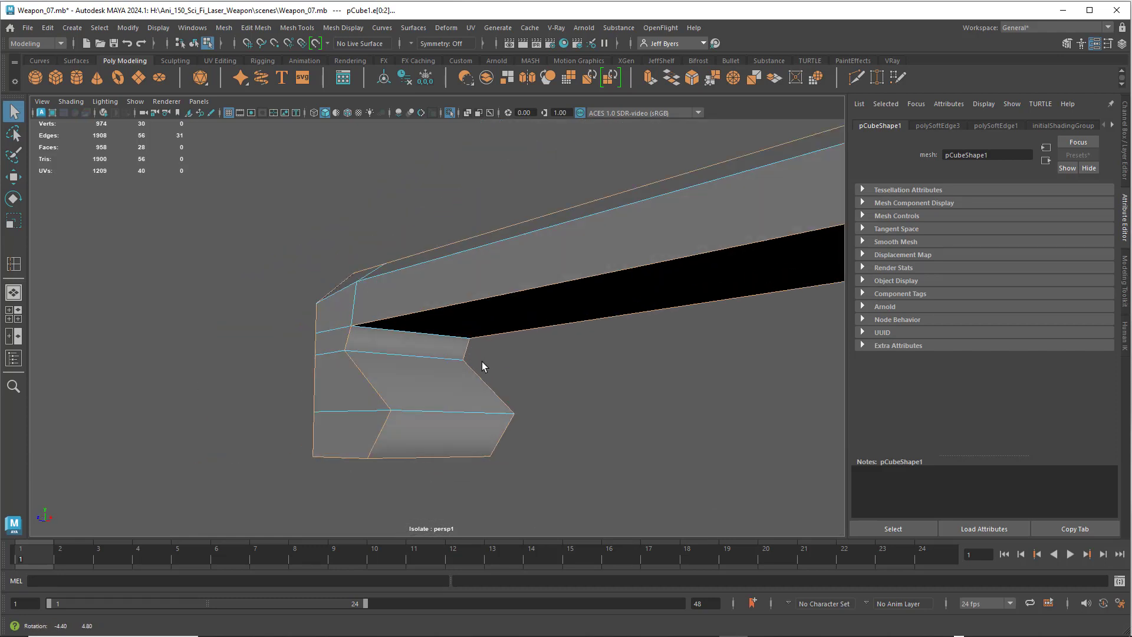
{"action": "left_click", "coordinate": [444, 411], "text": "shift"}
{"action": "left_click", "coordinate": [412, 355], "text": "shift"}
{"action": "left_click", "coordinate": [413, 332], "text": "shift"}
{"action": "left_click_drag", "start_coordinate": [496, 374], "coordinate": [551, 379], "text": "alt"}
{"action": "scroll", "coordinate": [546, 369], "scroll_direction": "down", "scroll_amount": 4}
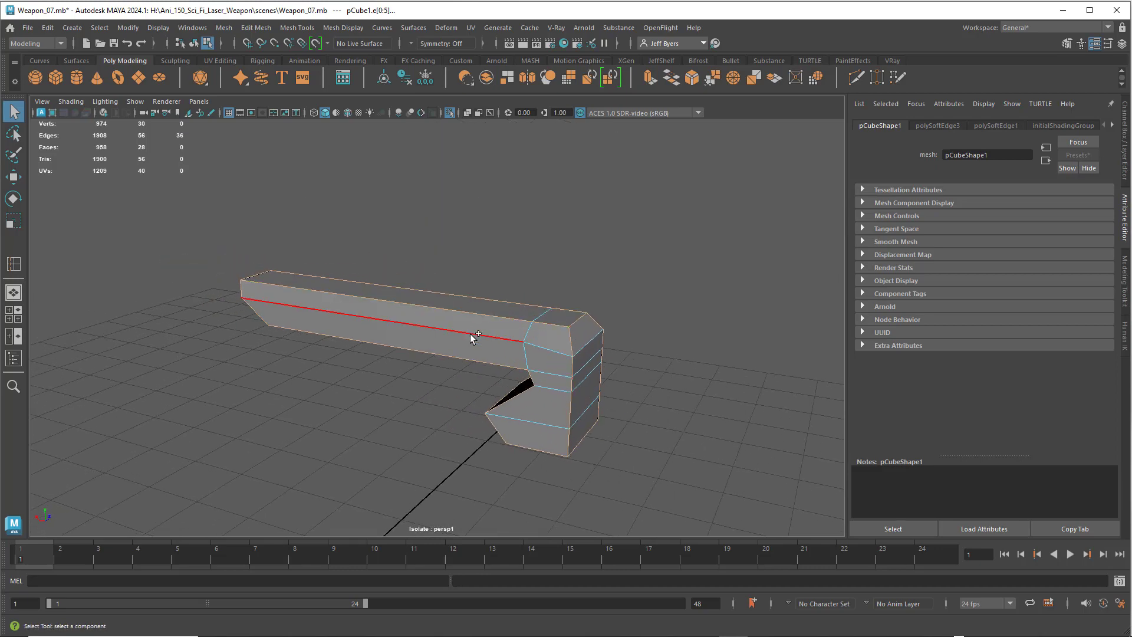
{"action": "left_click", "coordinate": [522, 355], "text": "shift"}
{"action": "left_click_drag", "start_coordinate": [522, 354], "coordinate": [413, 379], "text": "alt"}
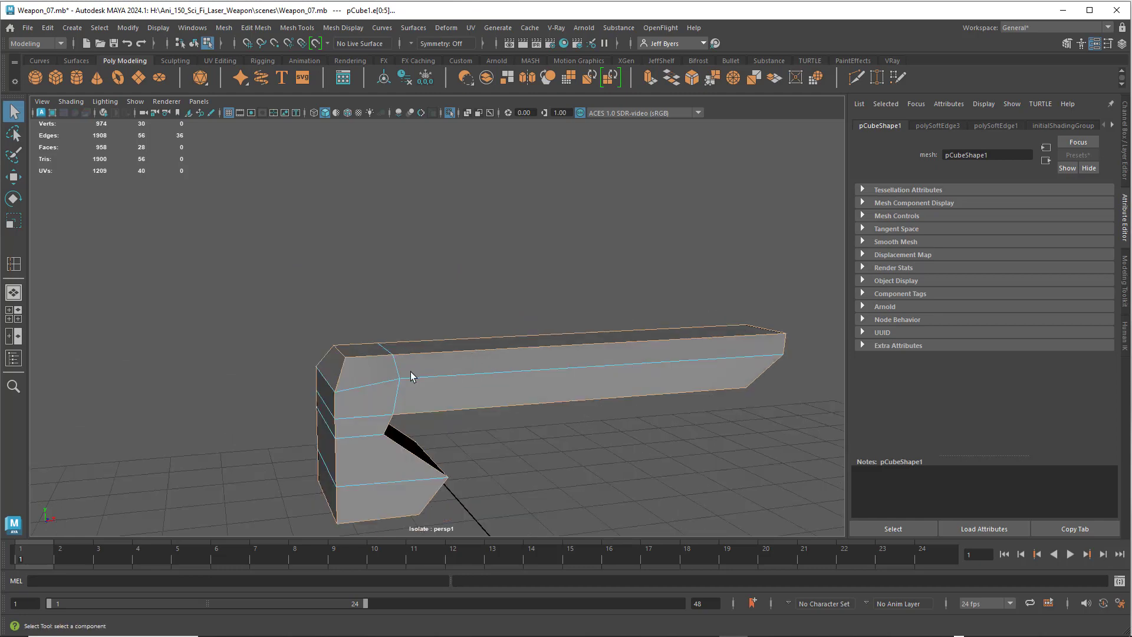
{"action": "left_click_drag", "start_coordinate": [622, 358], "coordinate": [468, 297], "text": "alt"}
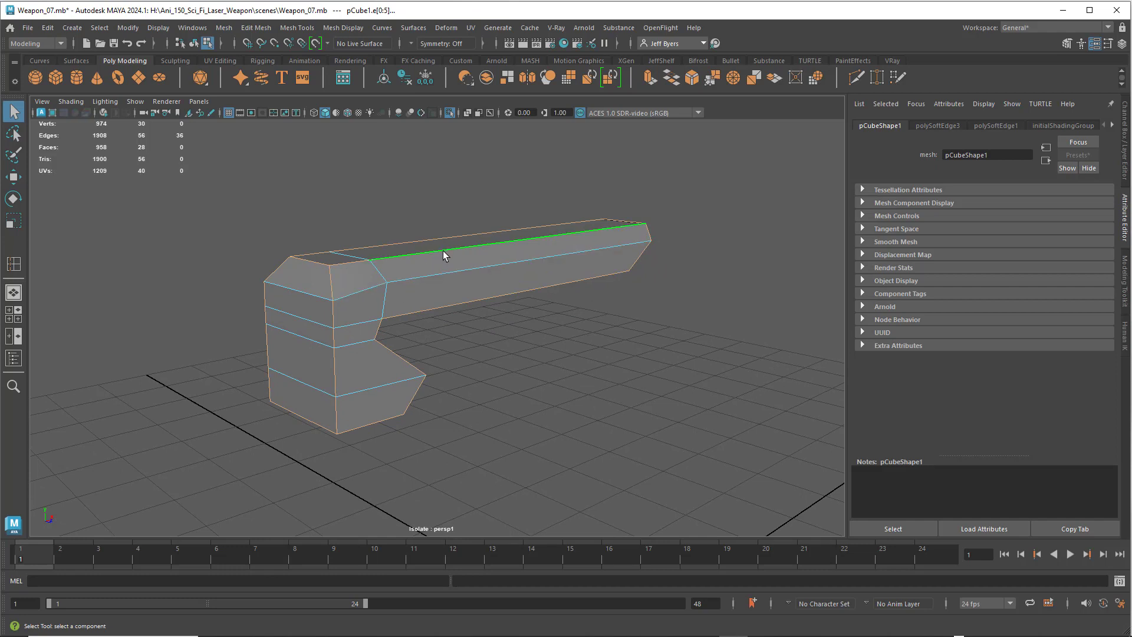
Step: Try a fractional bevel on the selected edges with width 0.4, 4 segments and chamfer on
{"action": "key", "text": "space"}
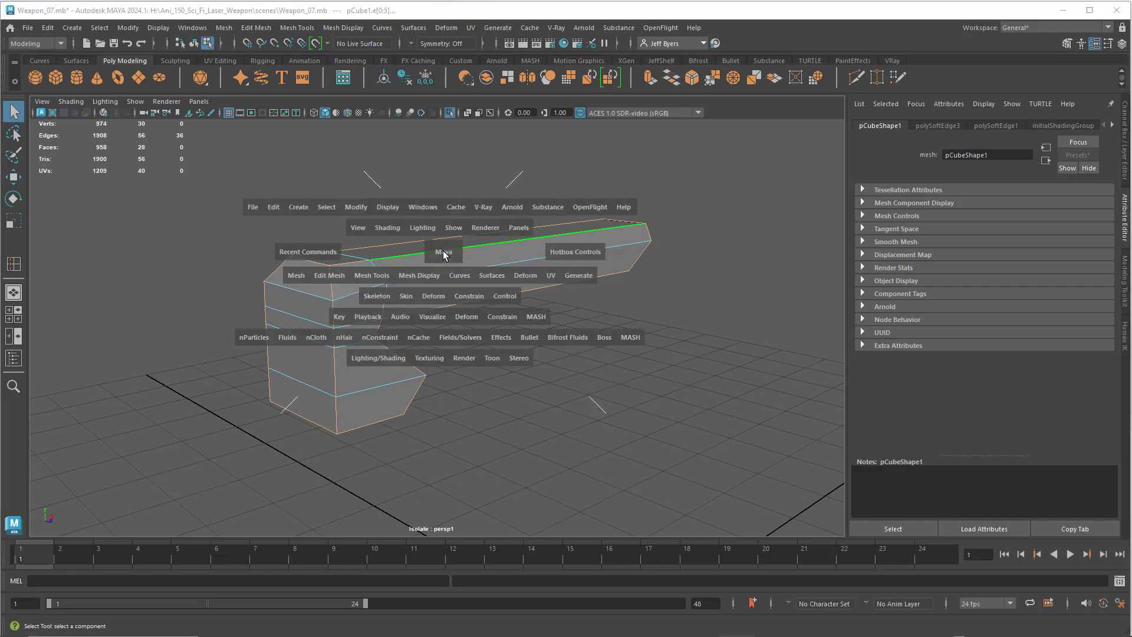
{"action": "left_click", "coordinate": [372, 275]}
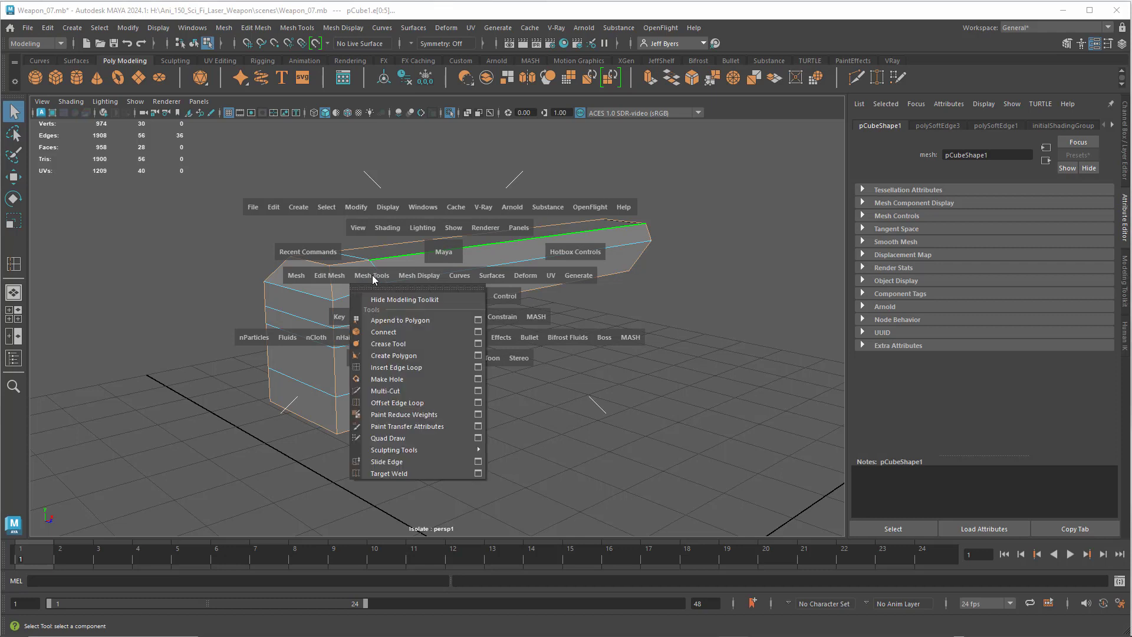
{"action": "left_click", "coordinate": [329, 275]}
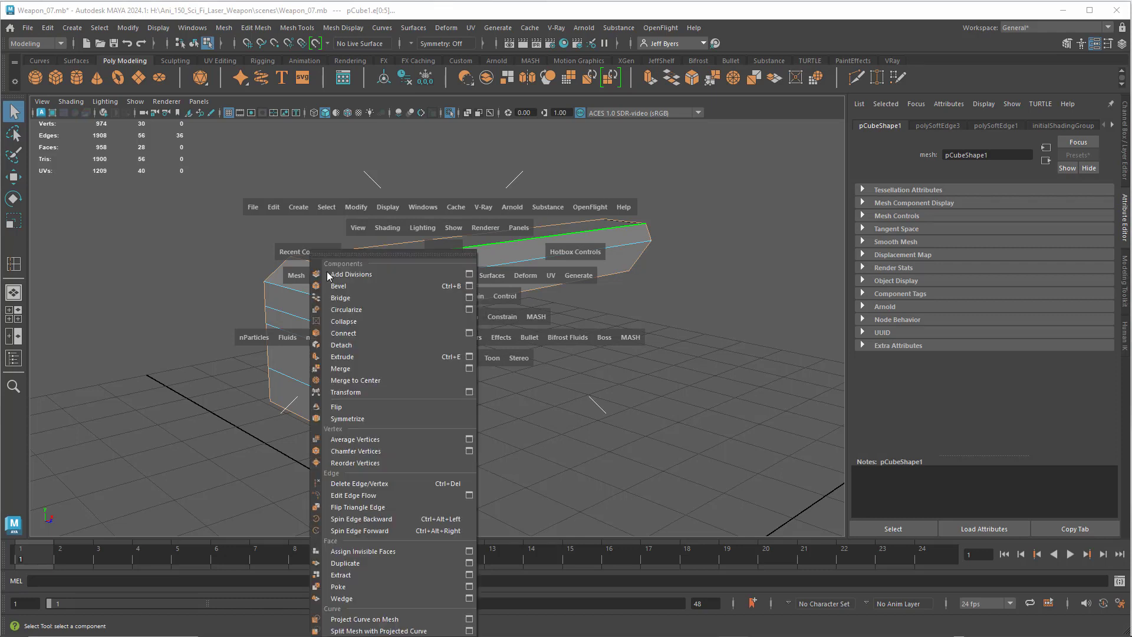
{"action": "left_click", "coordinate": [470, 287]}
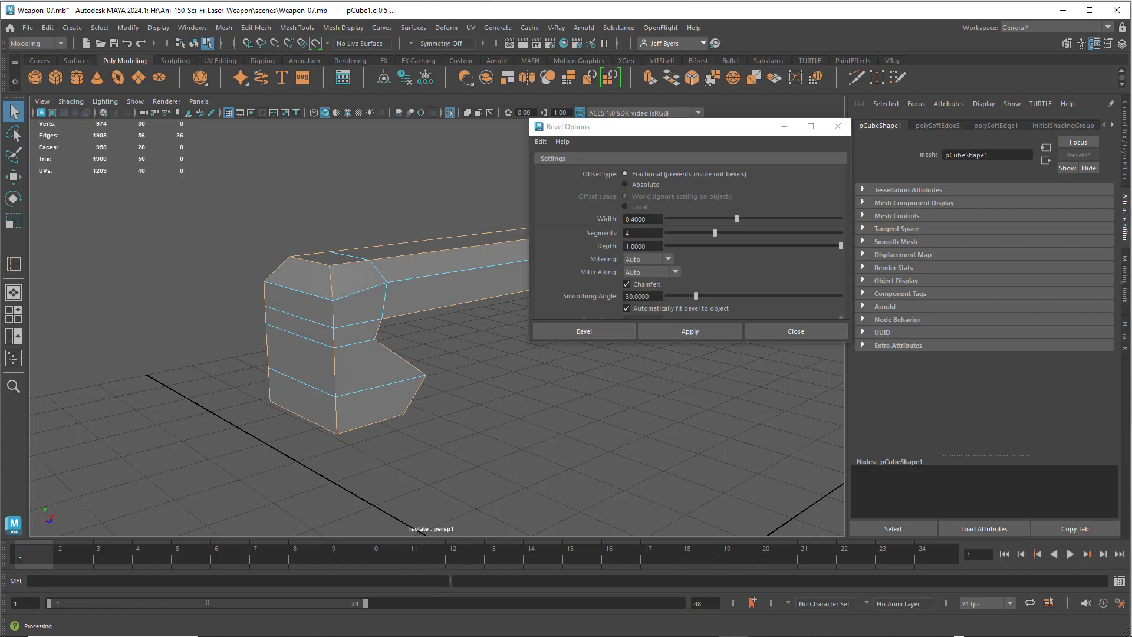
{"action": "left_click", "coordinate": [598, 330]}
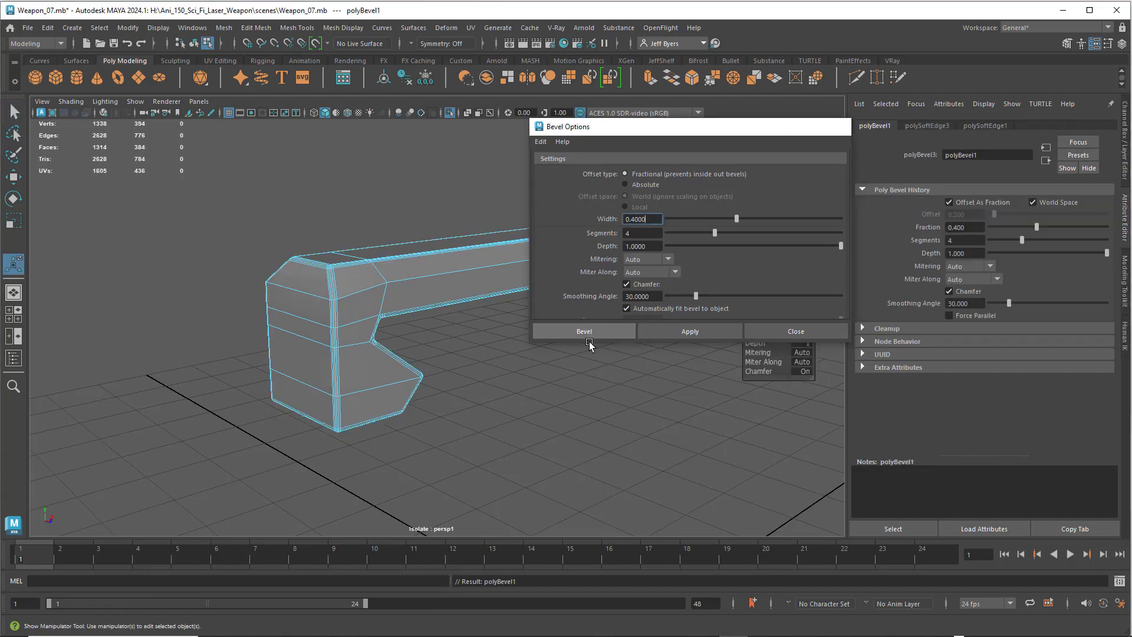
Step: Examine the bevel topology around the notch's inner corners and along the piece's underside
{"action": "left_click_drag", "start_coordinate": [557, 371], "coordinate": [381, 321], "text": "alt"}
{"action": "scroll", "coordinate": [442, 345], "scroll_direction": "up", "scroll_amount": 5}
{"action": "scroll", "coordinate": [412, 319], "scroll_direction": "down", "scroll_amount": 3}
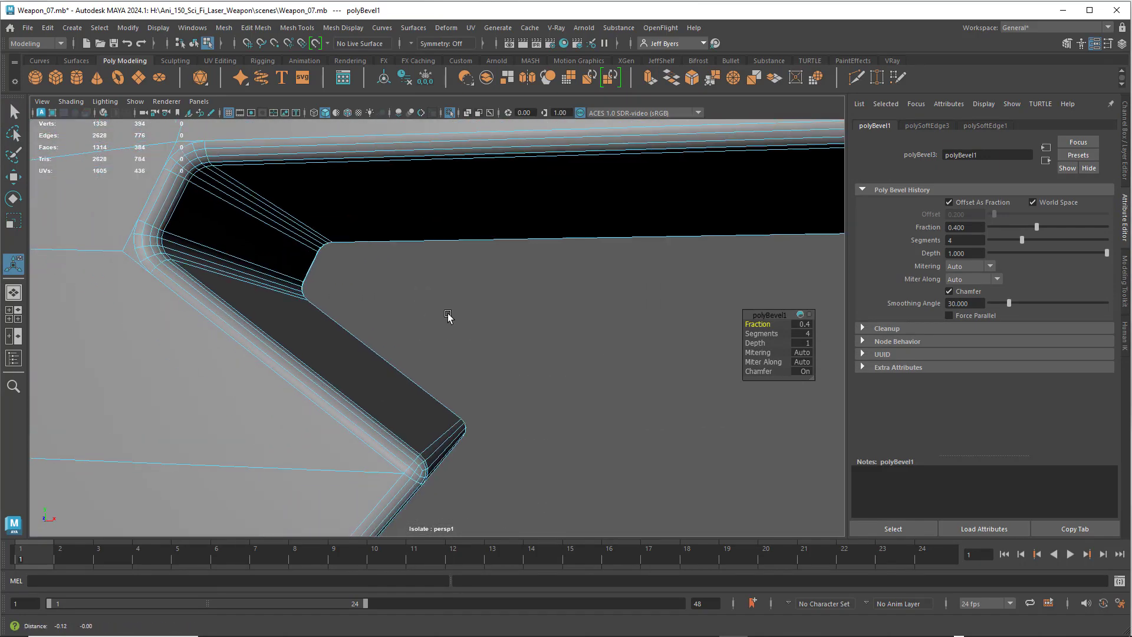
{"action": "left_click_drag", "start_coordinate": [455, 324], "coordinate": [353, 291], "text": "alt"}
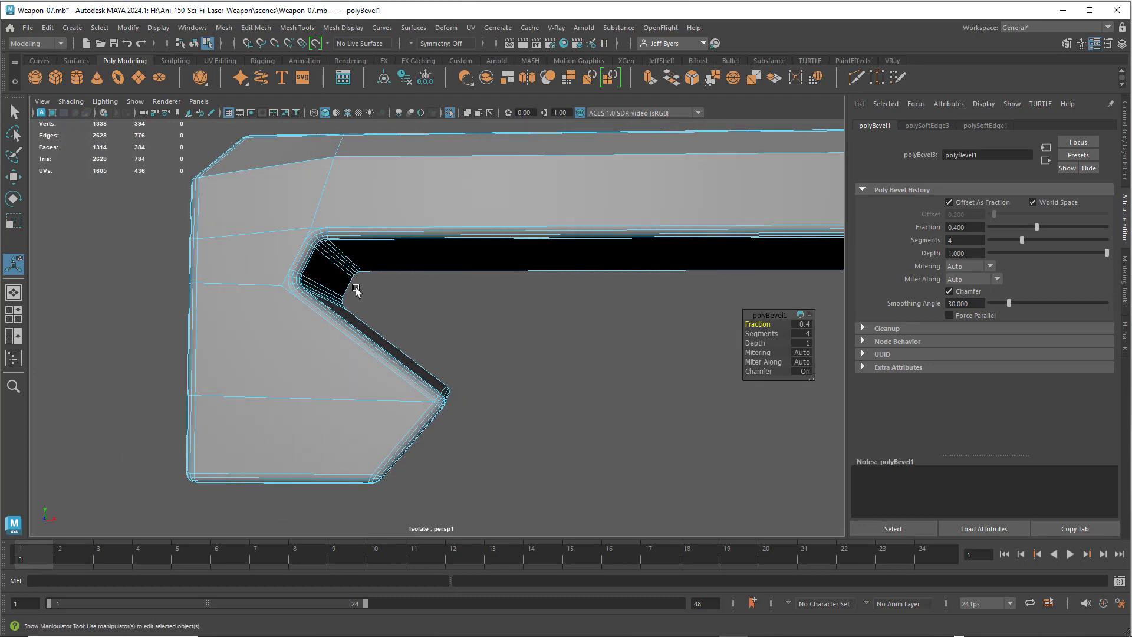
{"action": "left_click_drag", "start_coordinate": [303, 261], "coordinate": [372, 258], "text": "alt"}
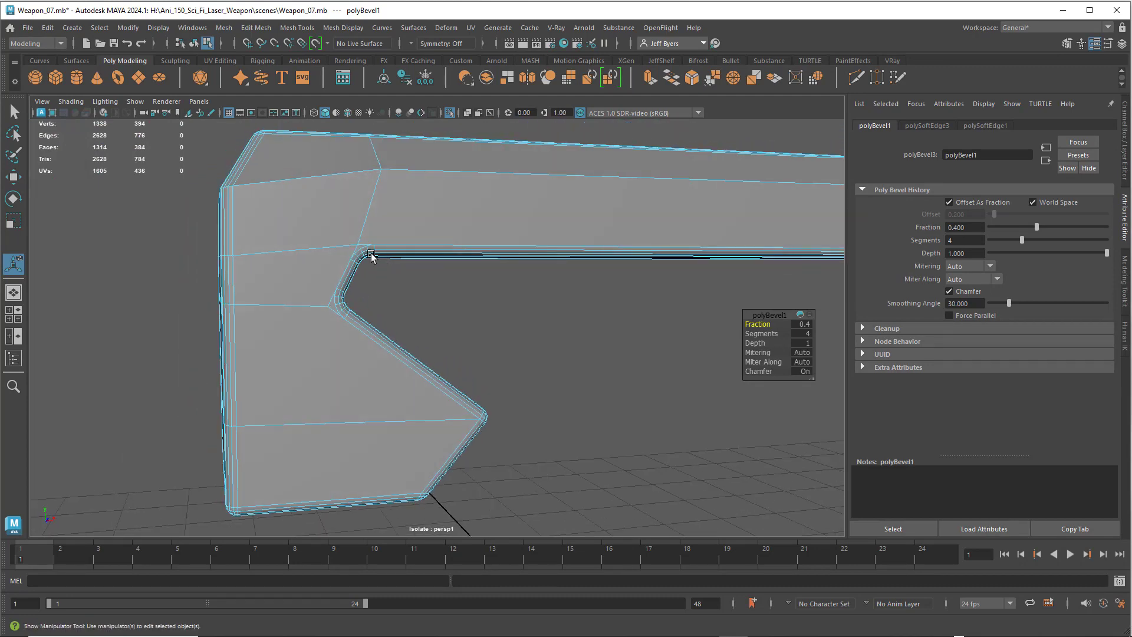
{"action": "scroll", "coordinate": [381, 263], "scroll_direction": "up", "scroll_amount": 3}
{"action": "middle_click_drag", "start_coordinate": [391, 250], "coordinate": [459, 295], "text": "alt"}
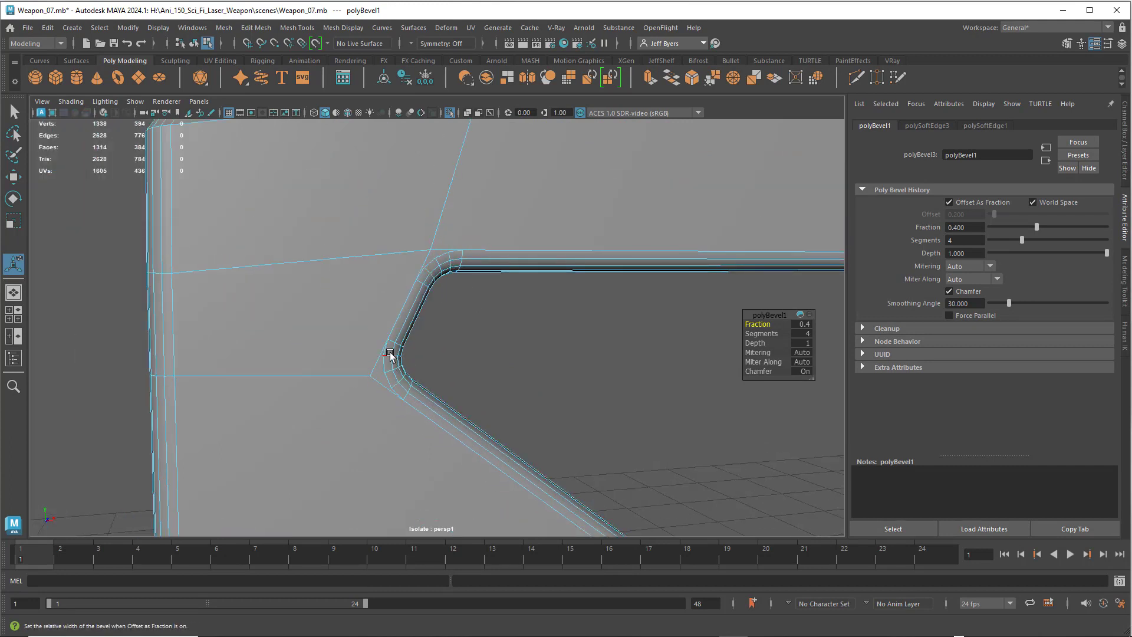
{"action": "scroll", "coordinate": [396, 370], "scroll_direction": "up", "scroll_amount": 2}
{"action": "scroll", "coordinate": [399, 366], "scroll_direction": "up", "scroll_amount": 2}
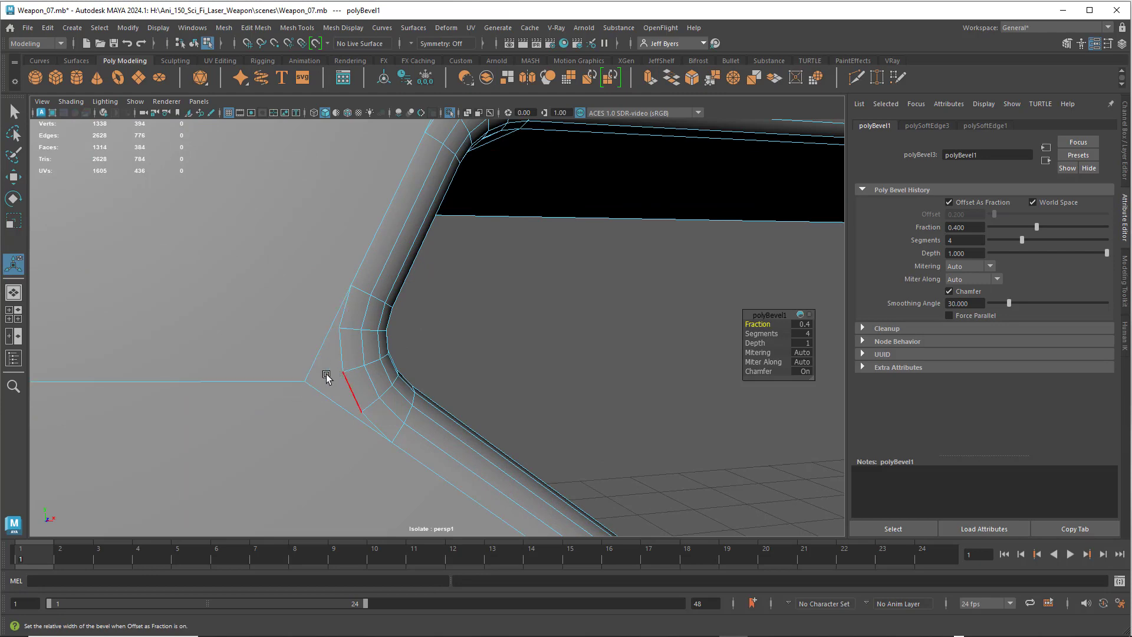
{"action": "scroll", "coordinate": [419, 397], "scroll_direction": "down", "scroll_amount": 10}
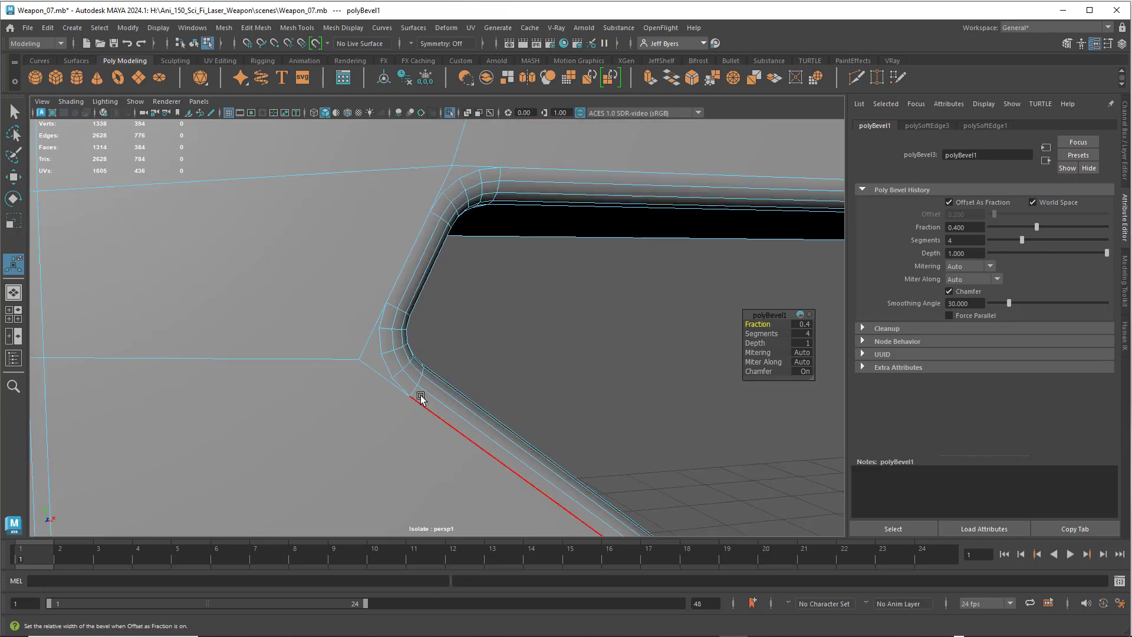
{"action": "left_click_drag", "start_coordinate": [419, 397], "coordinate": [342, 304], "text": "alt"}
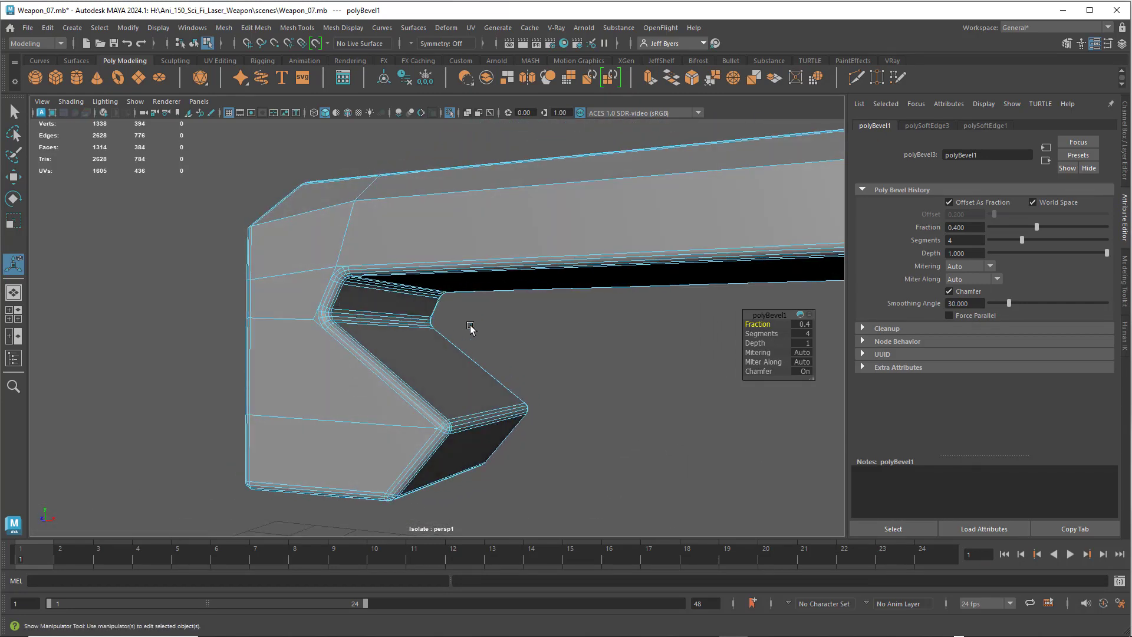
{"action": "scroll", "coordinate": [471, 327], "scroll_direction": "down", "scroll_amount": 6}
{"action": "middle_click_drag", "start_coordinate": [489, 334], "coordinate": [438, 335], "text": "alt"}
{"action": "scroll", "coordinate": [438, 335], "scroll_direction": "up", "scroll_amount": 3}
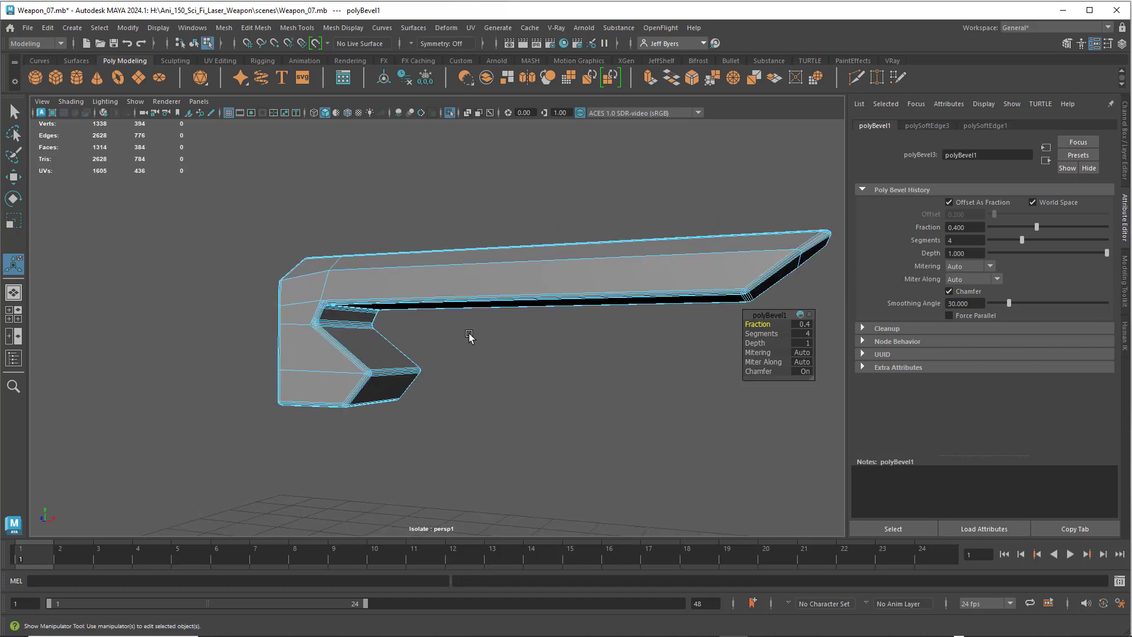
Step: Undo the bevel and remove two crosswise edges inside the notch from the edge selection
{"action": "key", "text": "ctrl+z"}
{"action": "scroll", "coordinate": [469, 335], "scroll_direction": "up", "scroll_amount": 3}
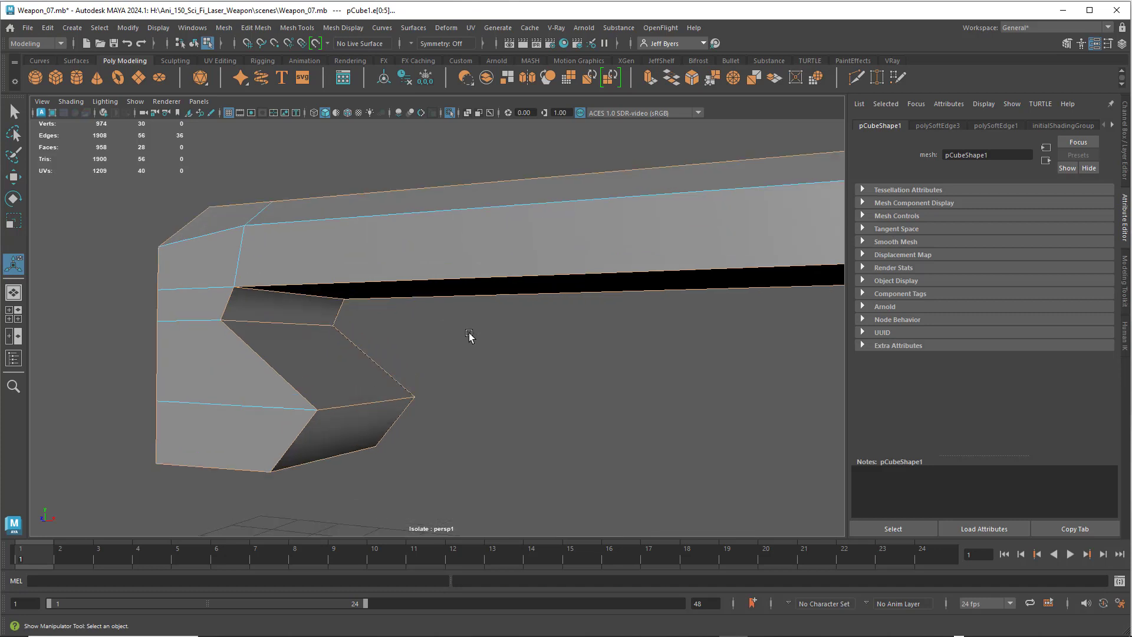
{"action": "left_click_drag", "start_coordinate": [448, 328], "coordinate": [334, 317], "text": "alt"}
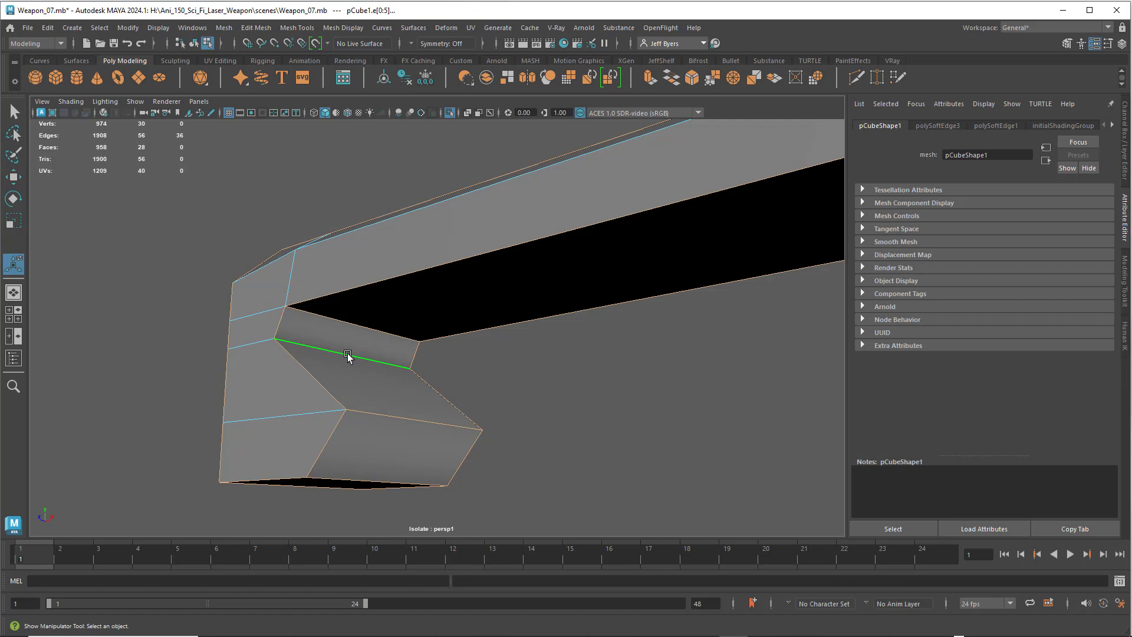
{"action": "key", "text": "q"}
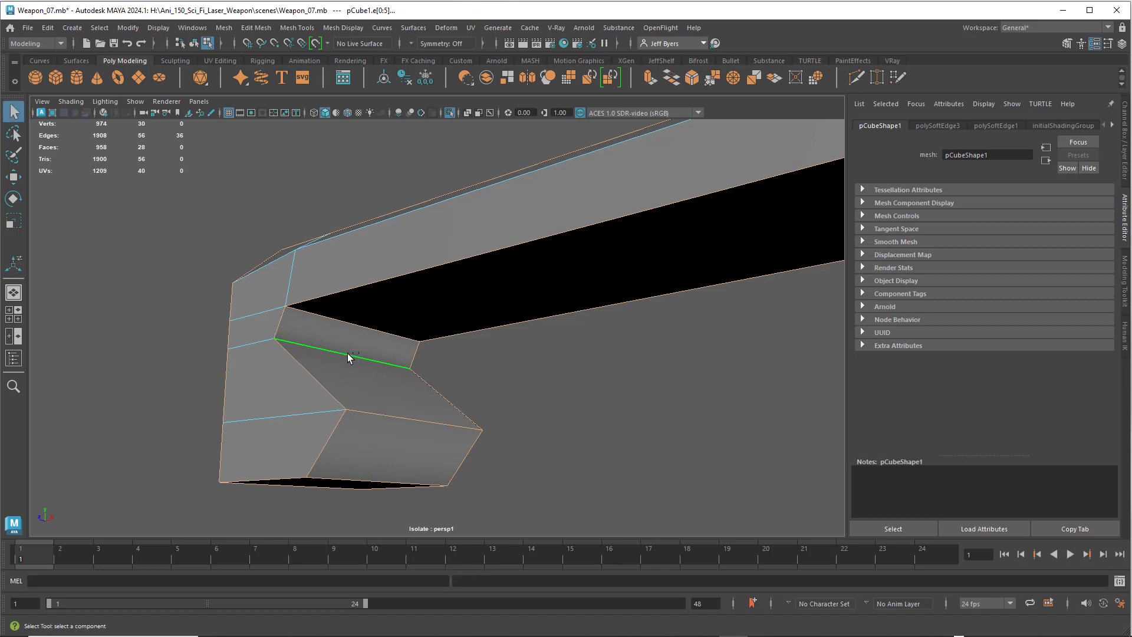
{"action": "left_click_drag", "start_coordinate": [401, 346], "coordinate": [412, 351], "text": "alt"}
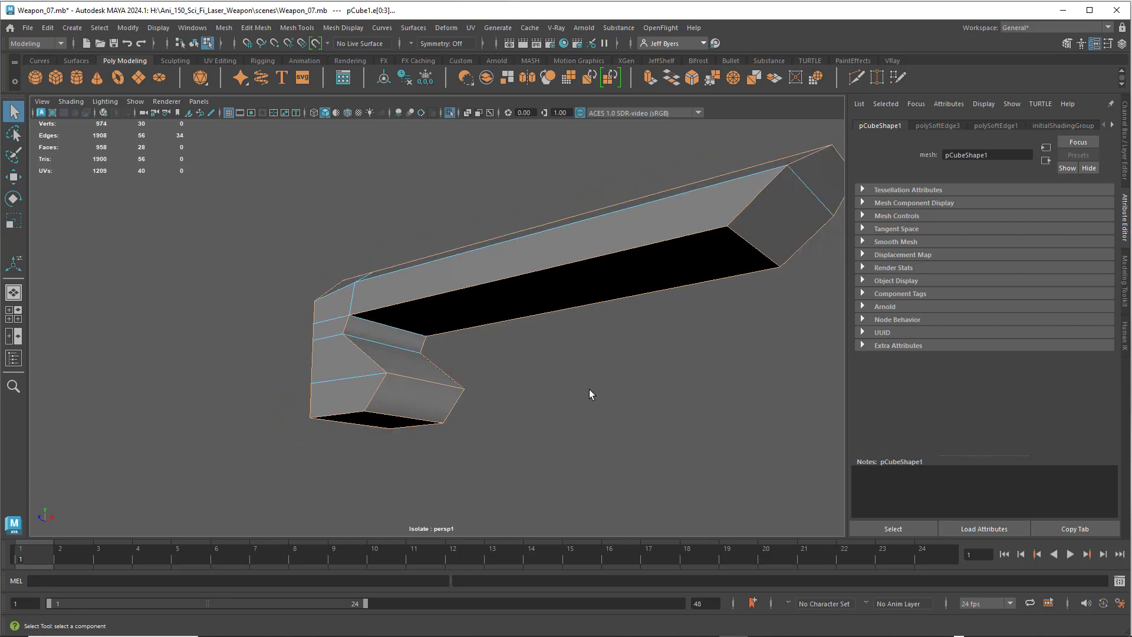
{"action": "left_click_drag", "start_coordinate": [596, 390], "coordinate": [648, 409], "text": "alt"}
Step: Bevel the selected edges with 4 segments and chamfer on, trying fraction 0.2 before settling on 0.3
{"action": "key", "text": "space"}
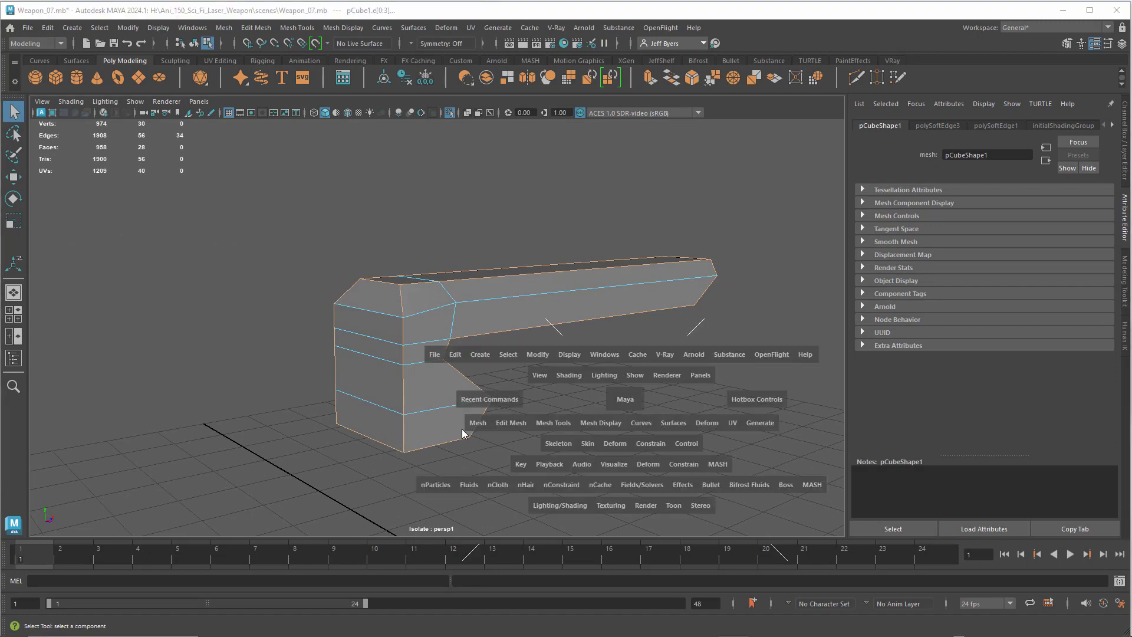
{"action": "left_click_drag", "start_coordinate": [518, 426], "coordinate": [525, 61]}
{"action": "mouse_move", "coordinate": [528, 331]}
{"action": "left_mouse_down", "text": "alt"}
{"action": "mouse_move", "coordinate": [398, 333]}
{"action": "mouse_move", "coordinate": [367, 349]}
{"action": "mouse_move", "coordinate": [534, 313]}
{"action": "left_mouse_up", "text": "alt"}
{"action": "left_click", "coordinate": [811, 324]}
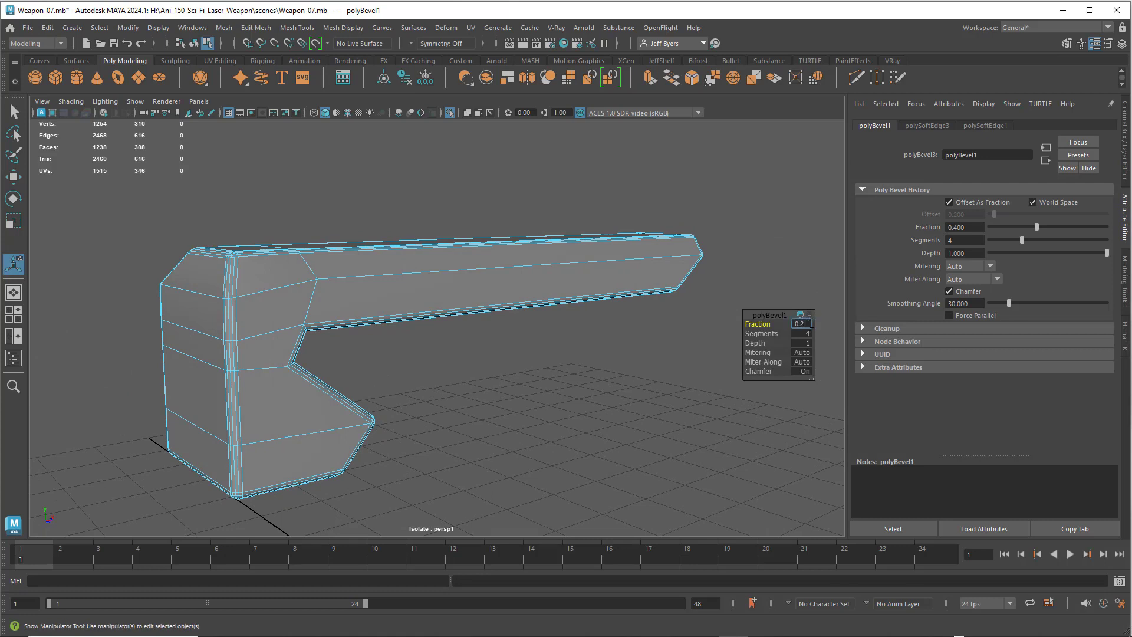
{"action": "key", "text": "Return"}
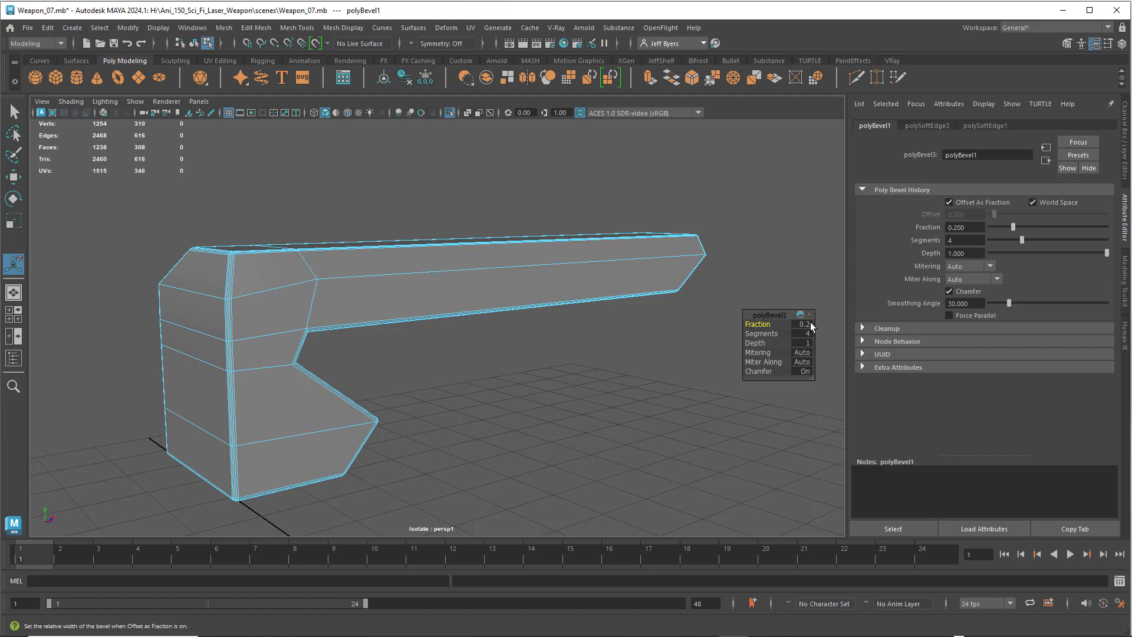
{"action": "left_click", "coordinate": [810, 323]}
{"action": "type", "text": "0.3"}
{"action": "key", "text": "Return"}
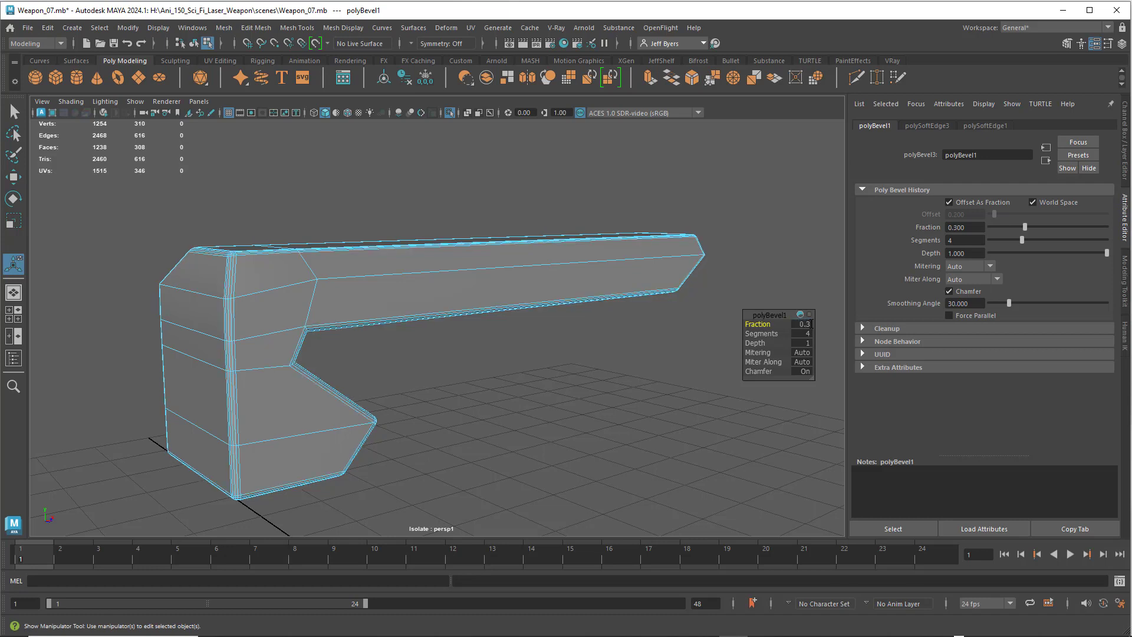
Step: Switch the beveled piece to object selection, deselect it and examine the shading along its rounded edges
{"action": "left_click", "coordinate": [561, 291]}
{"action": "right_click", "coordinate": [449, 275]}
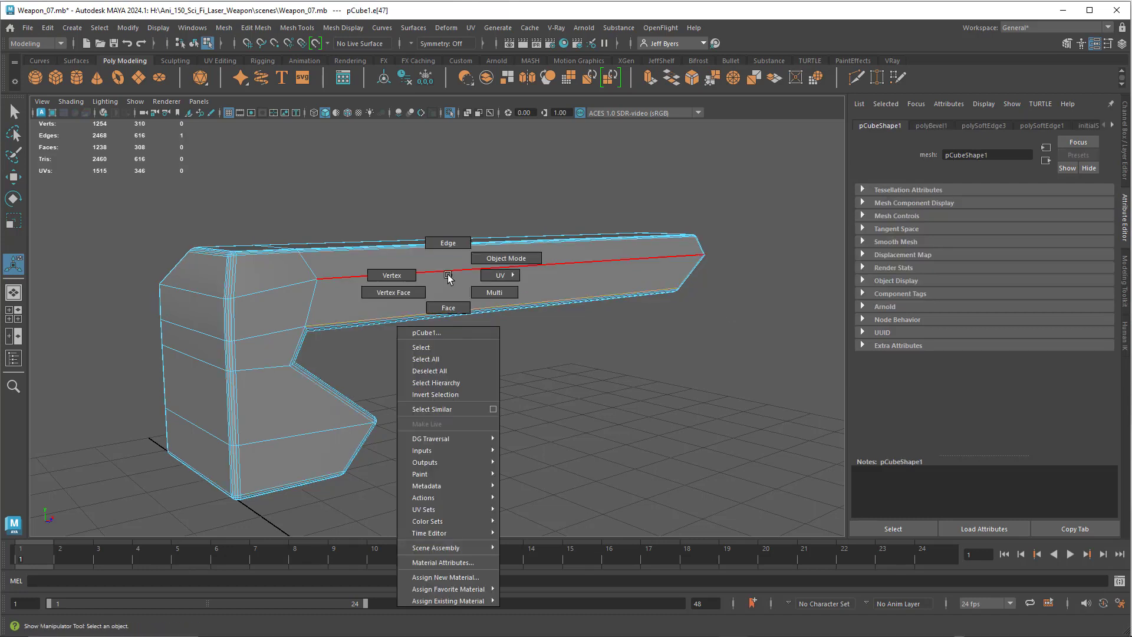
{"action": "left_click", "coordinate": [443, 346]}
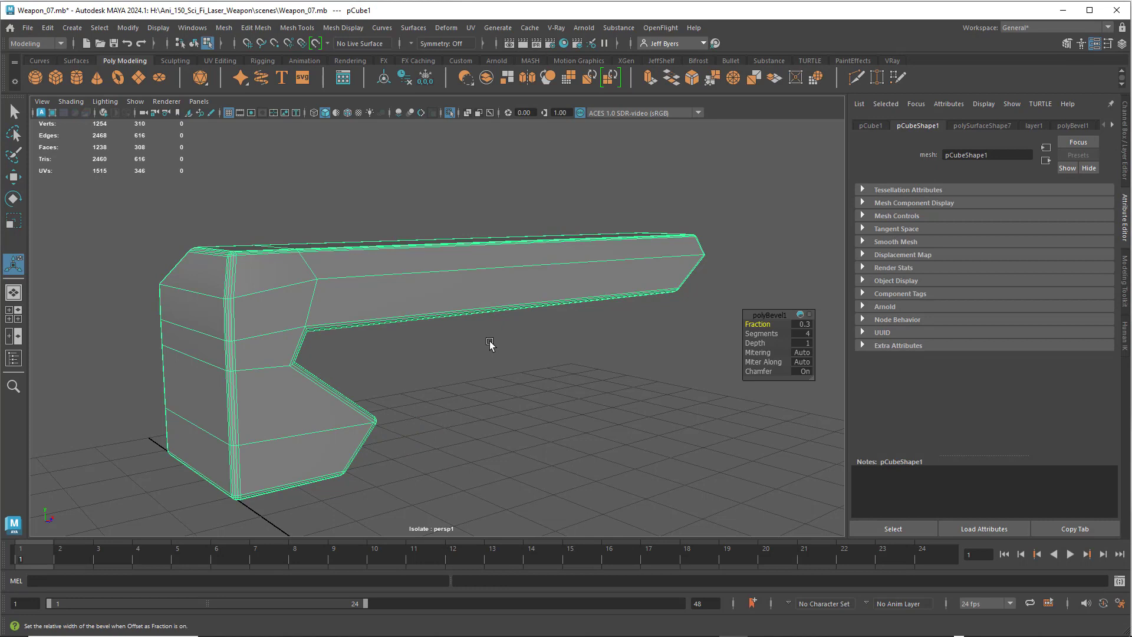
{"action": "left_click", "coordinate": [489, 345]}
{"action": "left_click_drag", "start_coordinate": [502, 342], "coordinate": [430, 331], "text": "alt"}
{"action": "left_click", "coordinate": [489, 425]}
{"action": "right_click", "coordinate": [429, 300]}
{"action": "right_click_drag", "start_coordinate": [430, 311], "coordinate": [413, 370]}
{"action": "left_click", "coordinate": [480, 366]}
{"action": "left_click_drag", "start_coordinate": [480, 365], "coordinate": [457, 350], "text": "alt"}
{"action": "scroll", "coordinate": [473, 356], "scroll_direction": "up", "scroll_amount": 3}
{"action": "left_click_drag", "start_coordinate": [360, 277], "coordinate": [454, 276], "text": "alt"}
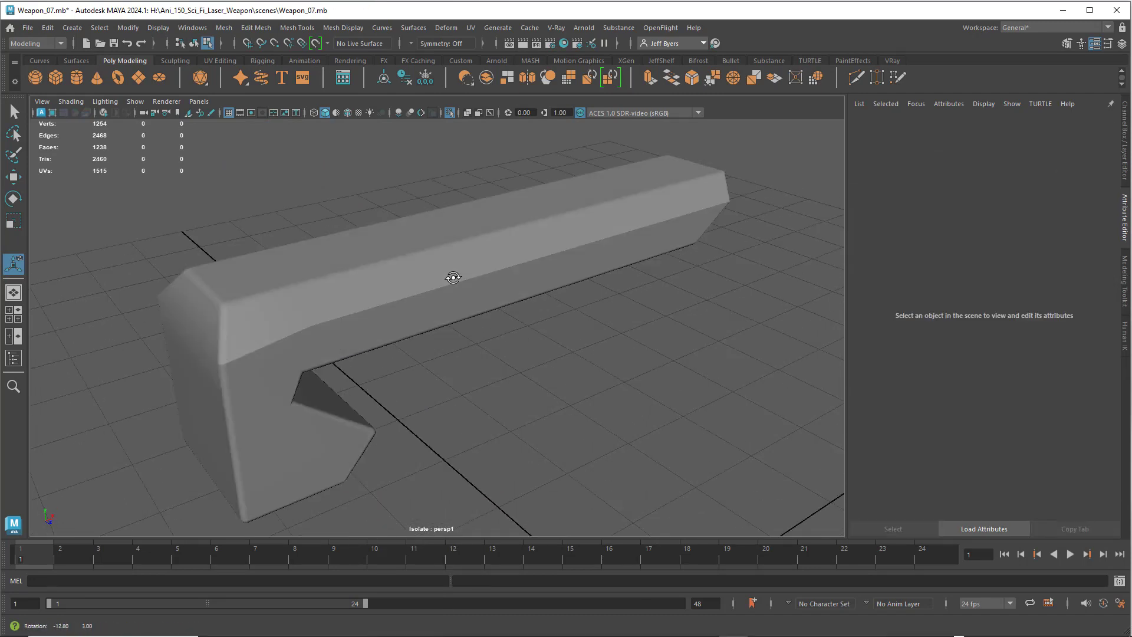
Step: Inspect the beveled piece's long sides, notch and front end face from further angles
{"action": "left_click", "coordinate": [469, 235]}
{"action": "left_click_drag", "start_coordinate": [469, 234], "coordinate": [531, 263], "text": "alt"}
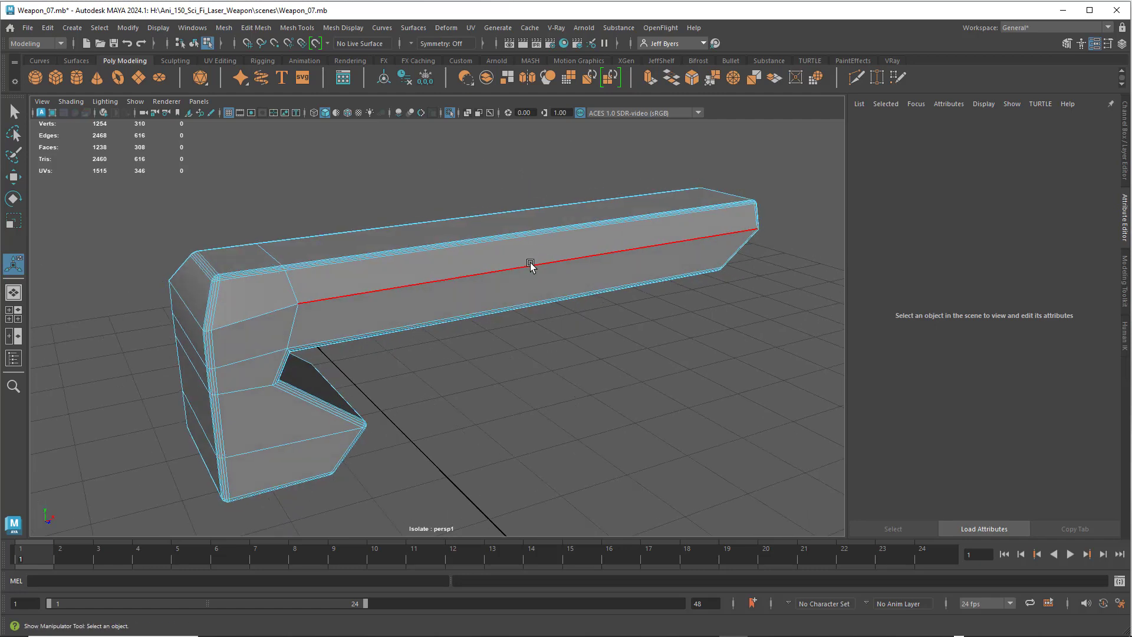
{"action": "scroll", "coordinate": [531, 263], "scroll_direction": "down", "scroll_amount": 4}
{"action": "left_click_drag", "start_coordinate": [530, 364], "coordinate": [495, 314], "text": "alt"}
{"action": "right_click_drag", "start_coordinate": [478, 289], "coordinate": [483, 356], "text": "shift"}
{"action": "left_click", "coordinate": [482, 356]}
{"action": "mouse_move", "coordinate": [480, 337]}
{"action": "left_mouse_down", "text": "alt"}
{"action": "mouse_move", "coordinate": [471, 294]}
{"action": "mouse_move", "coordinate": [505, 291]}
{"action": "mouse_move", "coordinate": [571, 313]}
{"action": "mouse_move", "coordinate": [492, 332]}
{"action": "left_mouse_up", "text": "alt"}
{"action": "middle_click_drag", "start_coordinate": [492, 332], "coordinate": [525, 302], "text": "alt"}
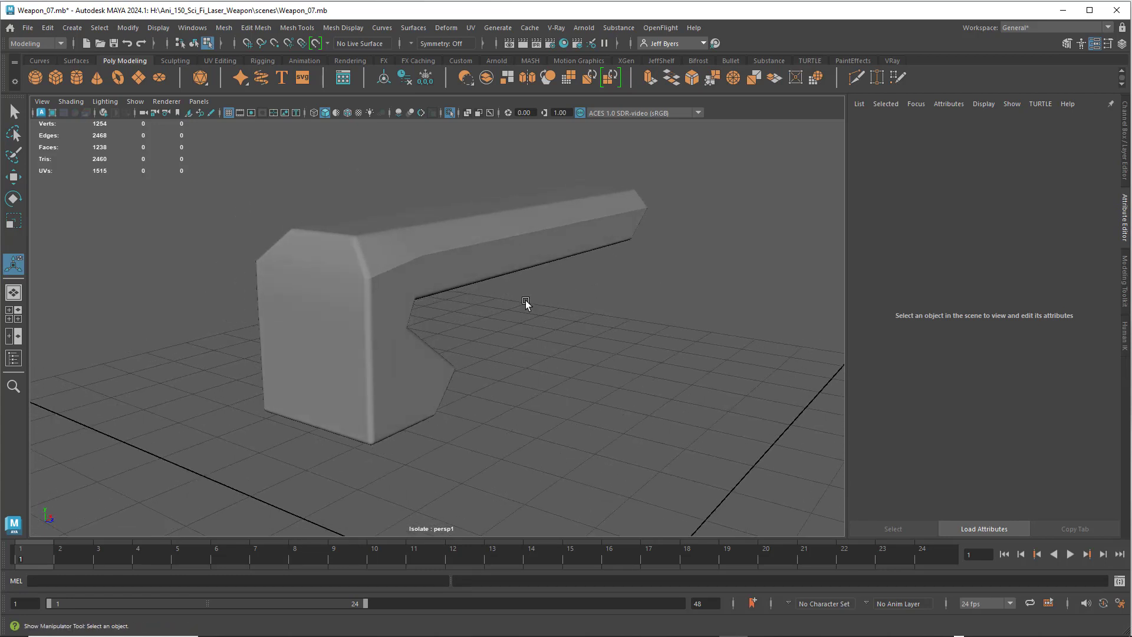
Step: Show the whole weapon again and check the beveled piece's fit against the neighbouring parts, returning it to object selection
{"action": "key", "text": "ctrl+1"}
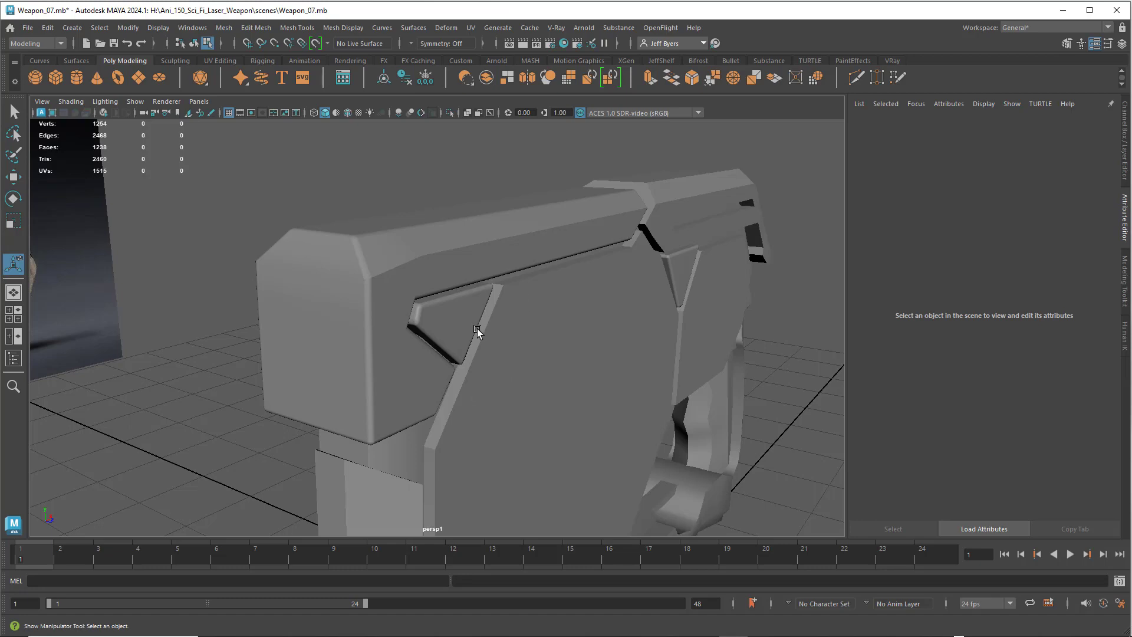
{"action": "left_click_drag", "start_coordinate": [495, 329], "coordinate": [436, 313], "text": "alt"}
{"action": "left_click_drag", "start_coordinate": [420, 356], "coordinate": [387, 334], "text": "alt"}
{"action": "left_click", "coordinate": [390, 320]}
{"action": "double_click", "coordinate": [343, 320]}
{"action": "scroll", "coordinate": [387, 334], "scroll_direction": "up", "scroll_amount": 2}
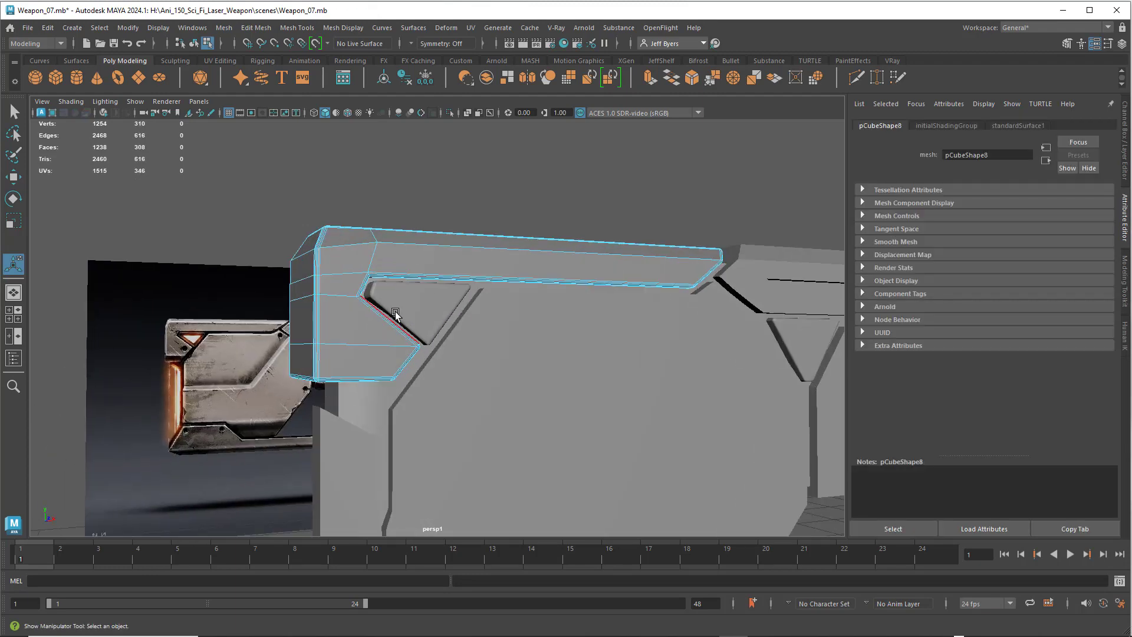
{"action": "left_click", "coordinate": [397, 324]}
{"action": "left_click", "coordinate": [391, 340]}
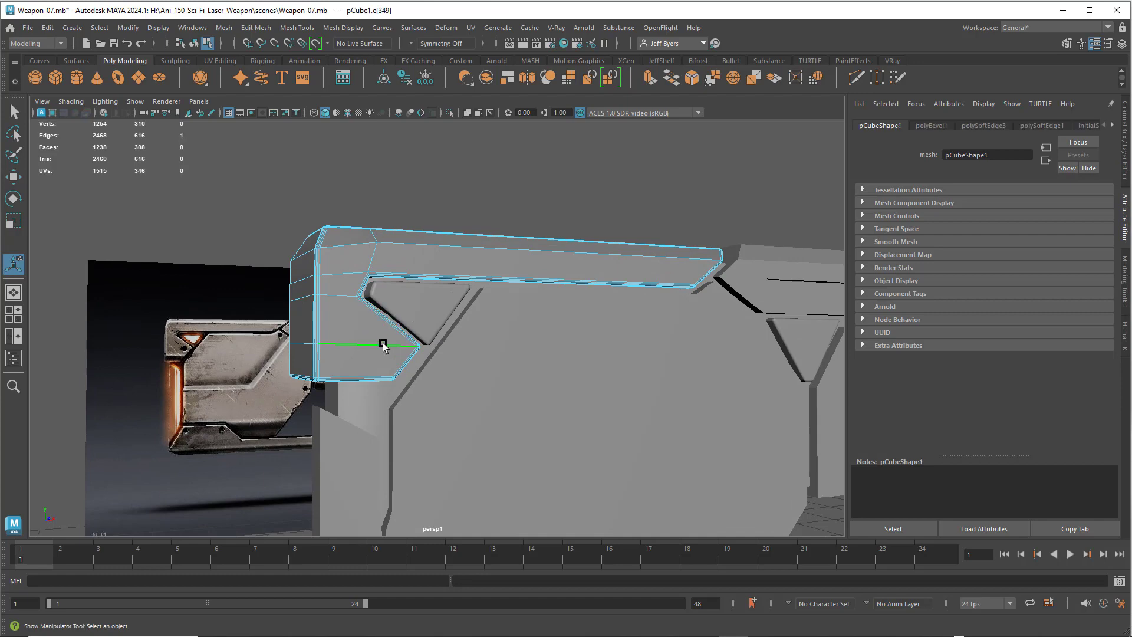
{"action": "right_click_drag", "start_coordinate": [362, 300], "coordinate": [353, 372]}
{"action": "left_click_drag", "start_coordinate": [452, 356], "coordinate": [505, 292], "text": "alt"}
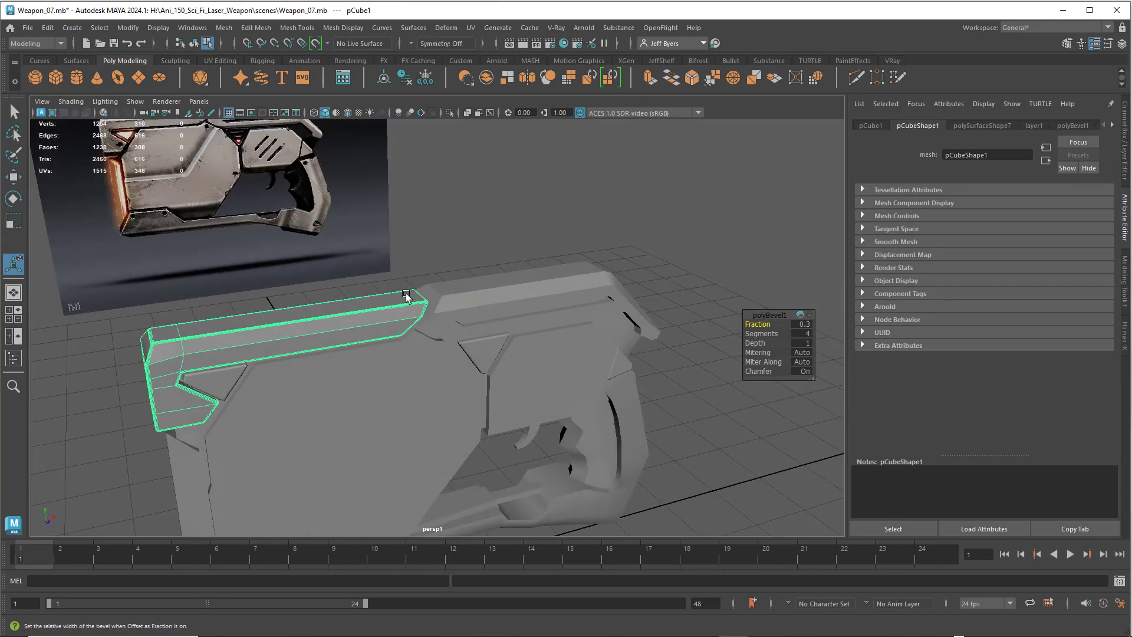
Step: Select the rear upper piece behind the beveled barrel piece as an object and isolate it
{"action": "key", "text": "q"}
{"action": "mouse_move", "coordinate": [493, 314]}
{"action": "right_mouse_down"}
{"action": "mouse_move", "coordinate": [493, 299]}
{"action": "mouse_move", "coordinate": [510, 308]}
{"action": "right_mouse_up"}
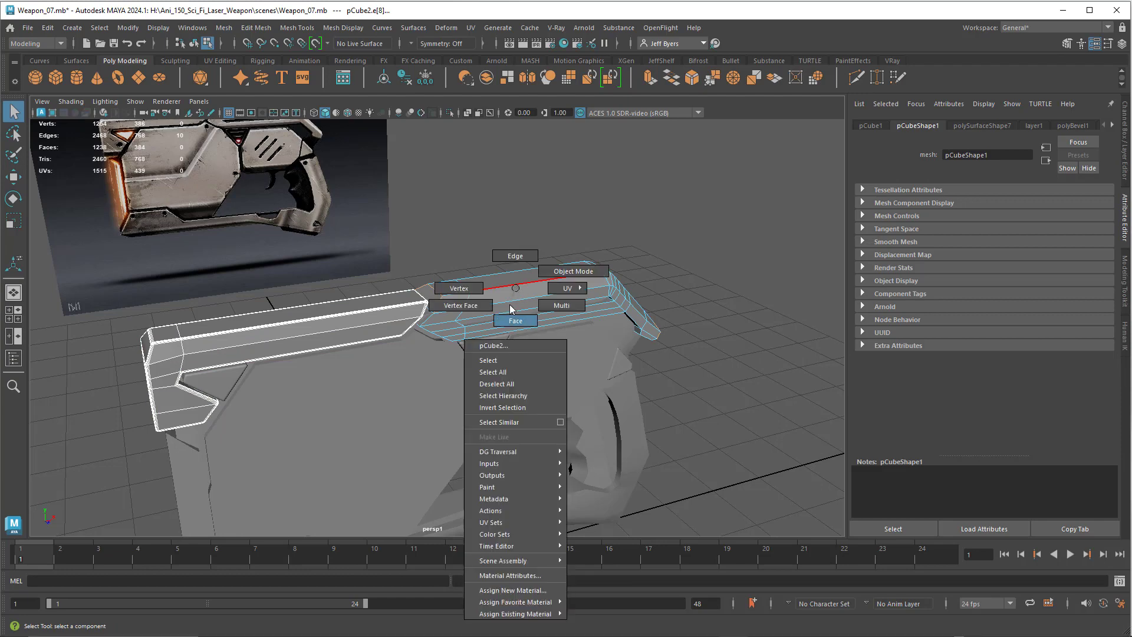
{"action": "right_click_drag", "start_coordinate": [504, 353], "coordinate": [501, 360]}
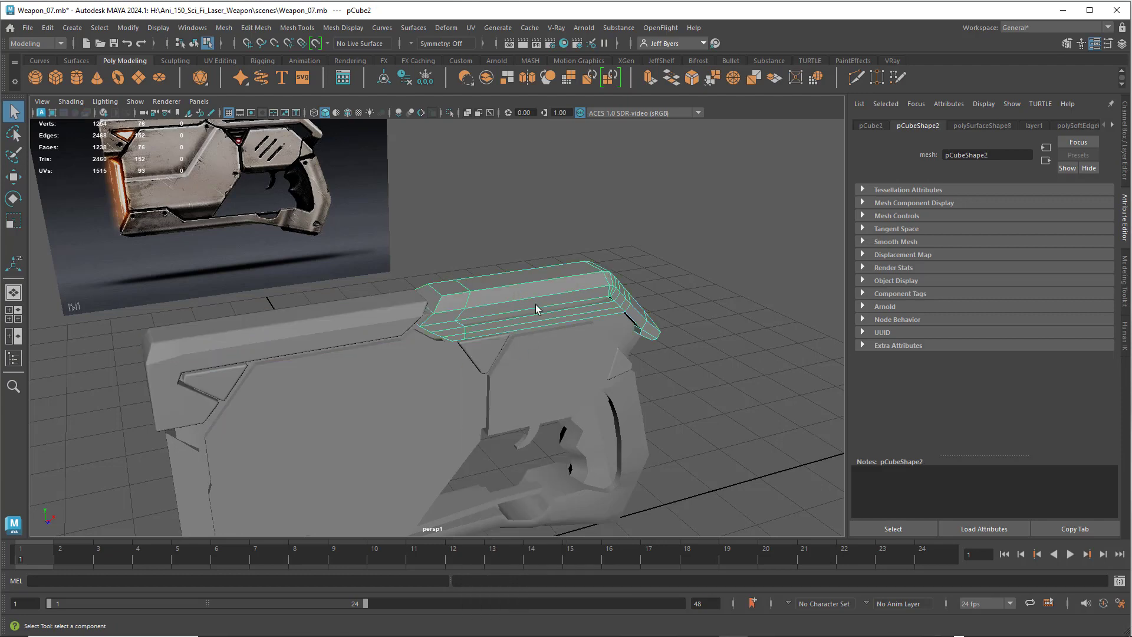
{"action": "key", "text": "ctrl+1"}
{"action": "scroll", "coordinate": [524, 318], "scroll_direction": "up", "scroll_amount": 3}
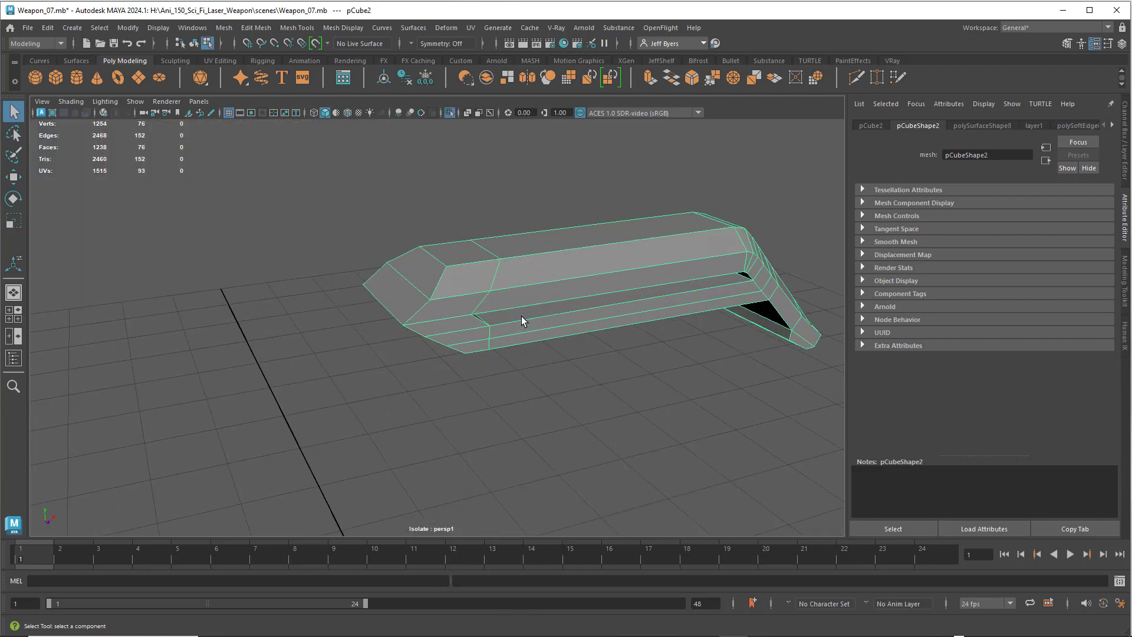
Step: Select one long top edge of the rear upper piece together with the outline edges of its pointed front end
{"action": "left_click_drag", "start_coordinate": [521, 316], "coordinate": [448, 293], "text": "alt"}
{"action": "right_click_drag", "start_coordinate": [448, 285], "coordinate": [448, 253]}
{"action": "double_click", "coordinate": [449, 290]}
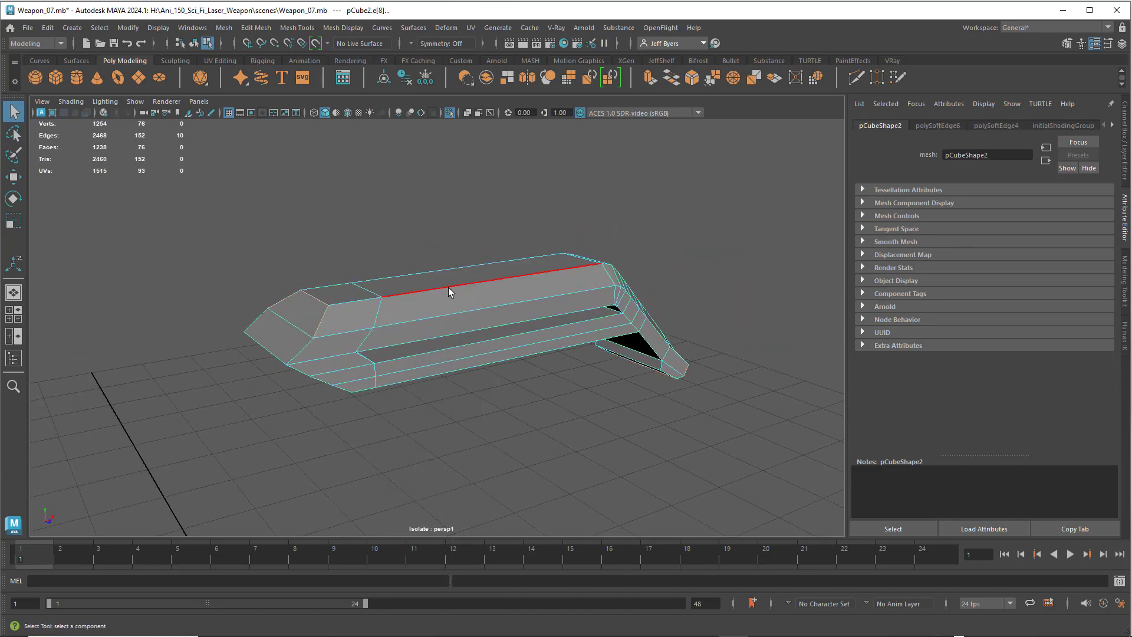
{"action": "left_click", "coordinate": [391, 293]}
{"action": "double_click", "coordinate": [372, 348]}
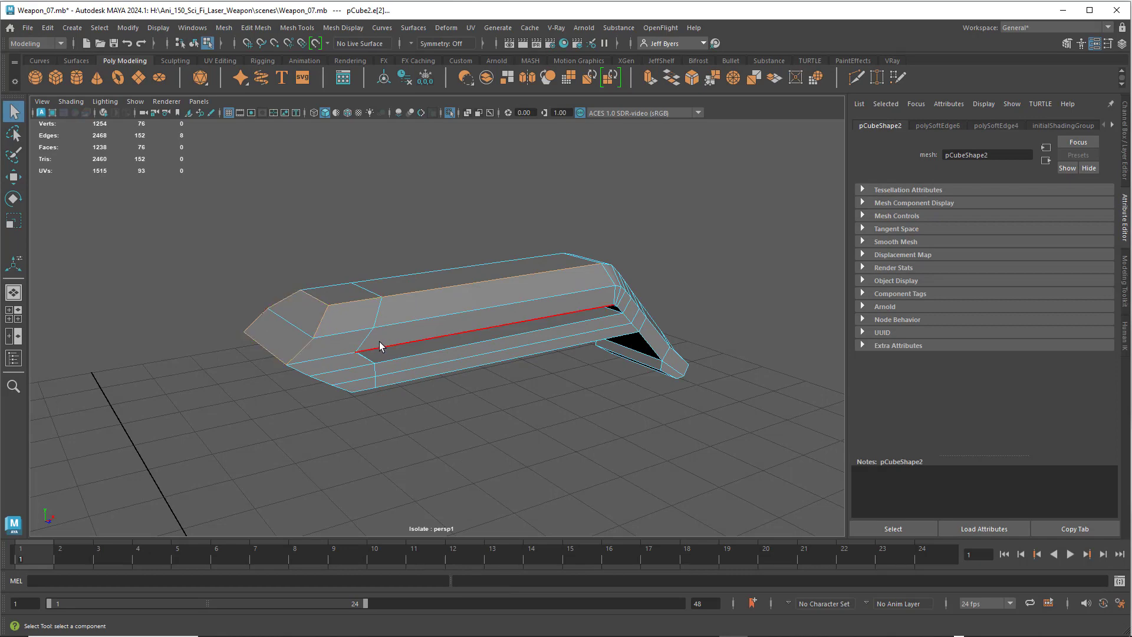
{"action": "left_click_drag", "start_coordinate": [376, 326], "coordinate": [370, 302], "text": "alt"}
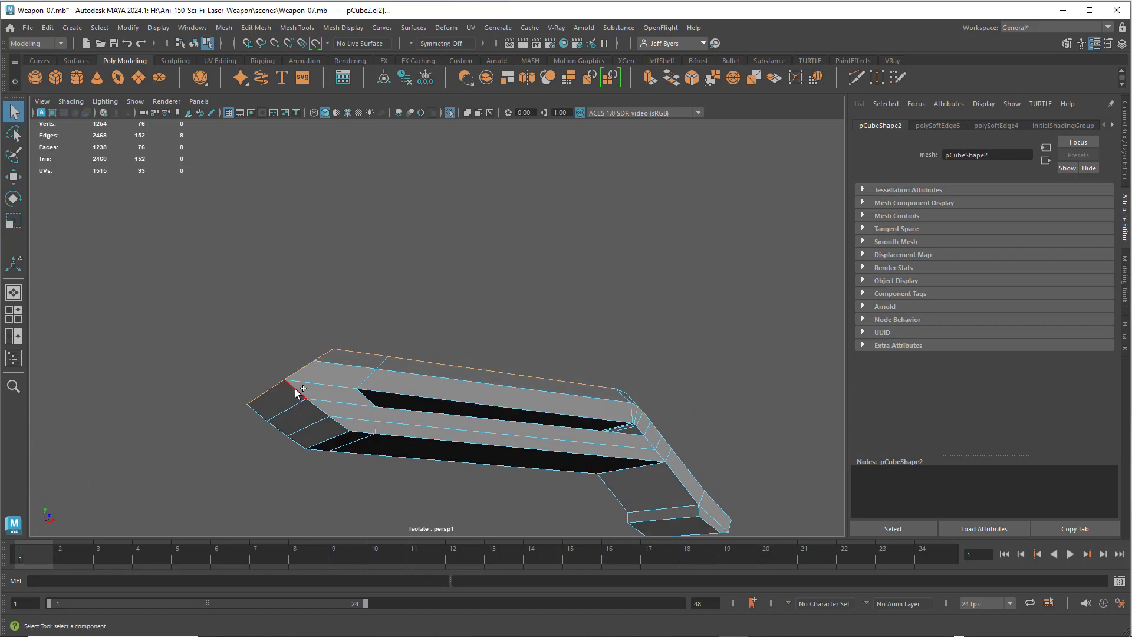
{"action": "left_click", "coordinate": [325, 446], "text": "shift"}
{"action": "left_click_drag", "start_coordinate": [468, 412], "coordinate": [406, 357], "text": "alt"}
{"action": "middle_click_drag", "start_coordinate": [406, 357], "coordinate": [323, 331], "text": "alt"}
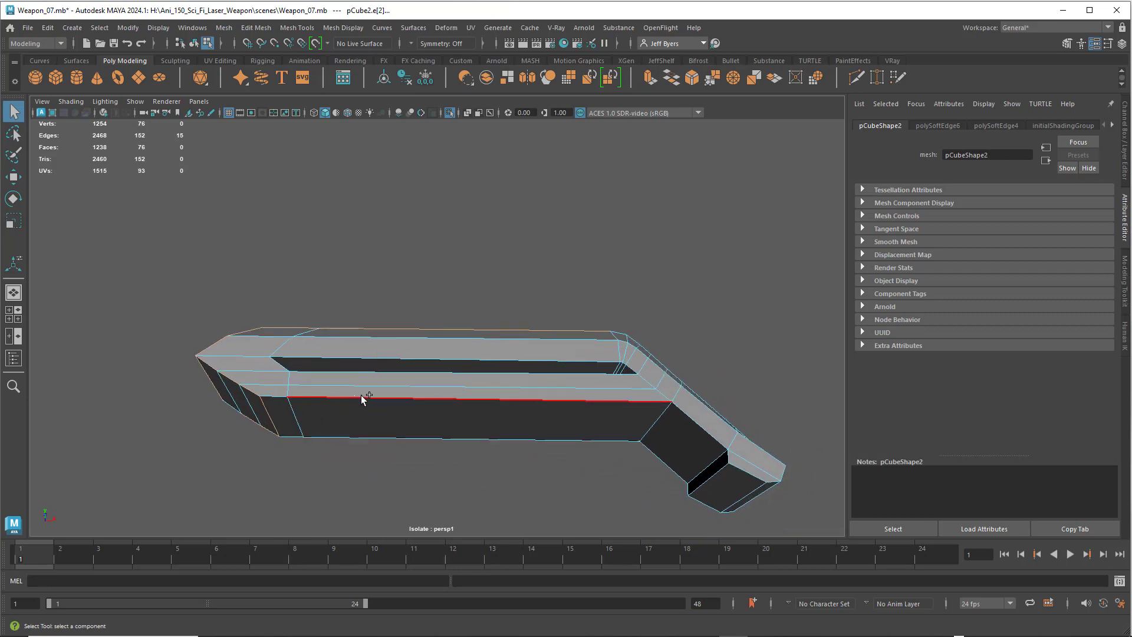
Step: Add the front corner edges and both long underside edges of the piece to the edge selection
{"action": "left_click", "coordinate": [238, 386], "text": "shift"}
{"action": "left_click", "coordinate": [274, 394], "text": "shift"}
{"action": "left_click", "coordinate": [372, 399], "text": "shift"}
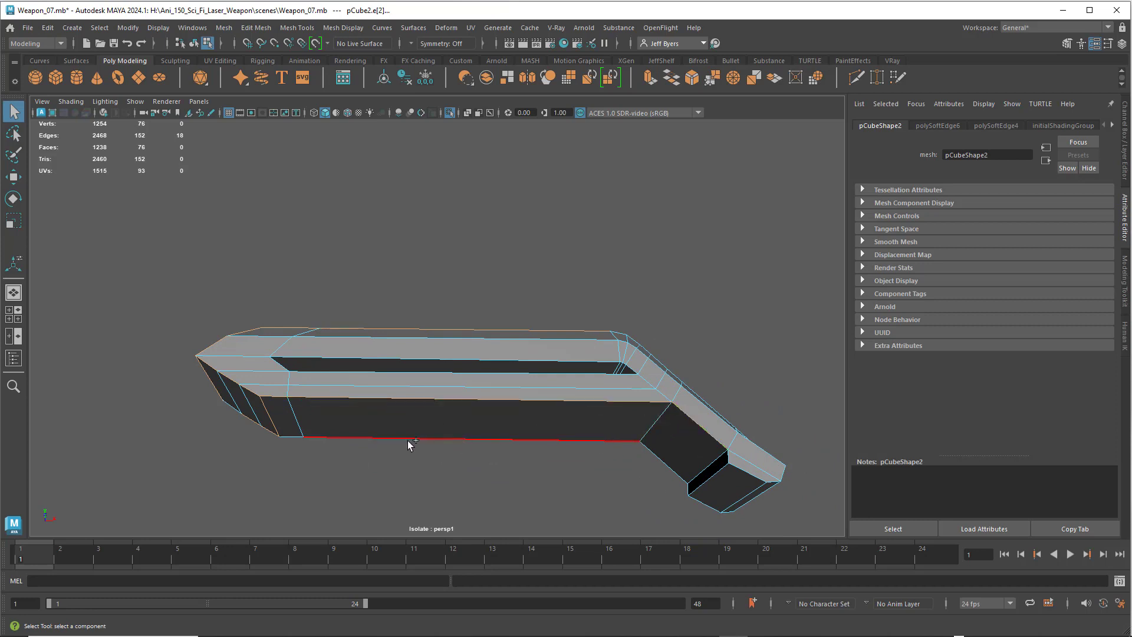
{"action": "left_click", "coordinate": [300, 439], "text": "shift"}
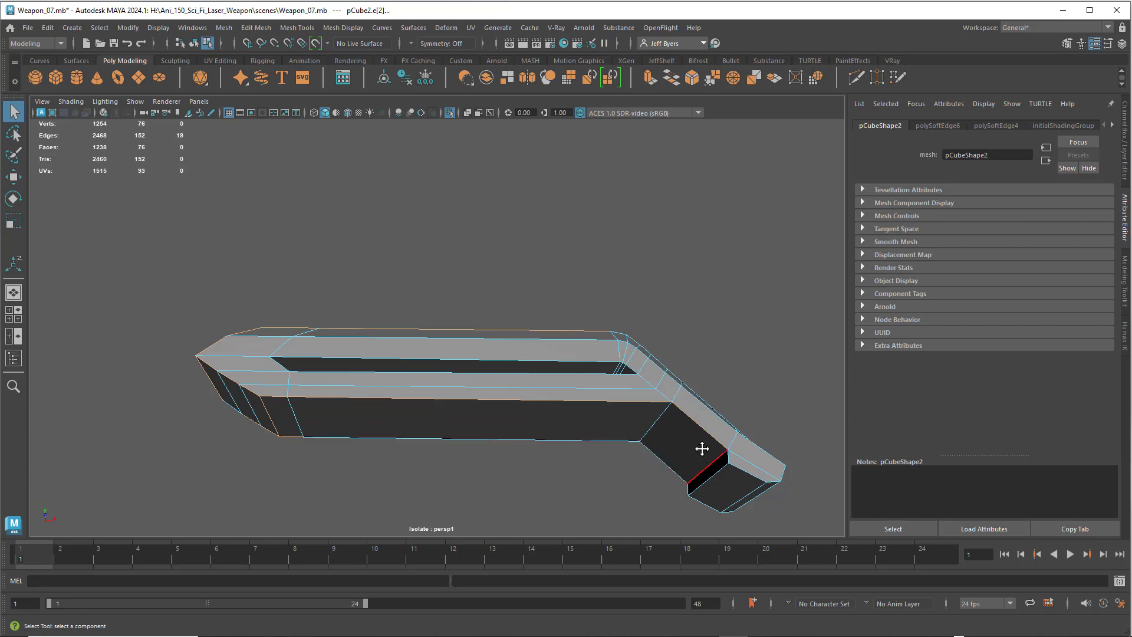
{"action": "left_click_drag", "start_coordinate": [702, 448], "coordinate": [551, 394], "text": "alt"}
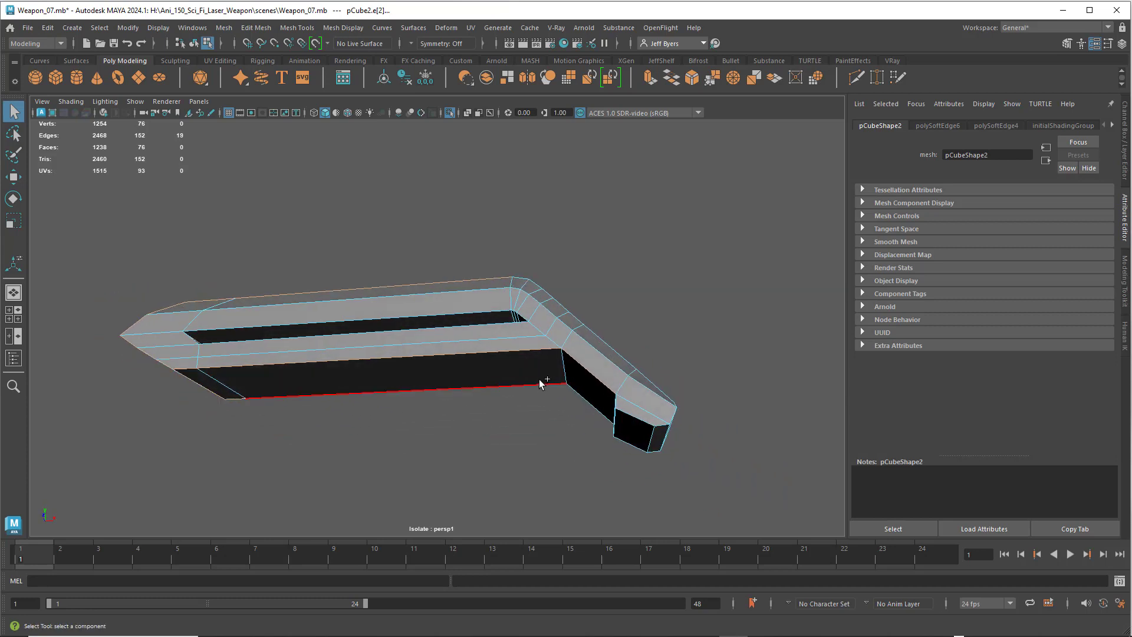
{"action": "left_click", "coordinate": [540, 384], "text": "shift"}
{"action": "left_click_drag", "start_coordinate": [592, 397], "coordinate": [573, 427], "text": "alt"}
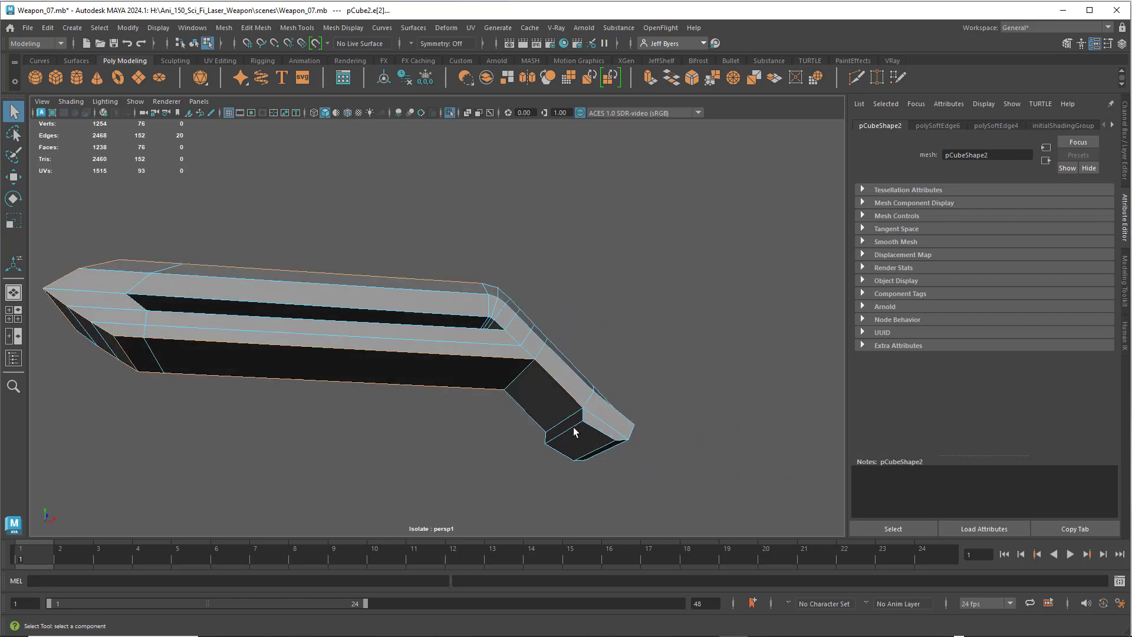
Step: Add the lower outline edges of the downward-angled tail and its tip to the edge selection
{"action": "scroll", "coordinate": [532, 420], "scroll_direction": "up", "scroll_amount": 1}
{"action": "left_click", "coordinate": [528, 413], "text": "shift"}
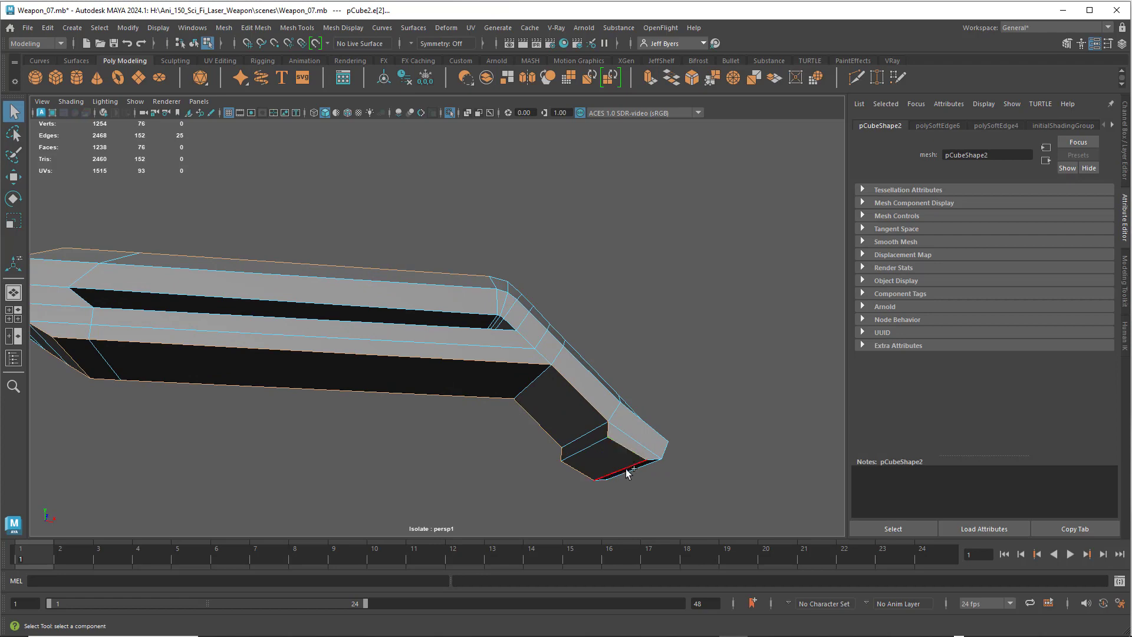
{"action": "left_click_drag", "start_coordinate": [607, 451], "coordinate": [447, 378], "text": "alt"}
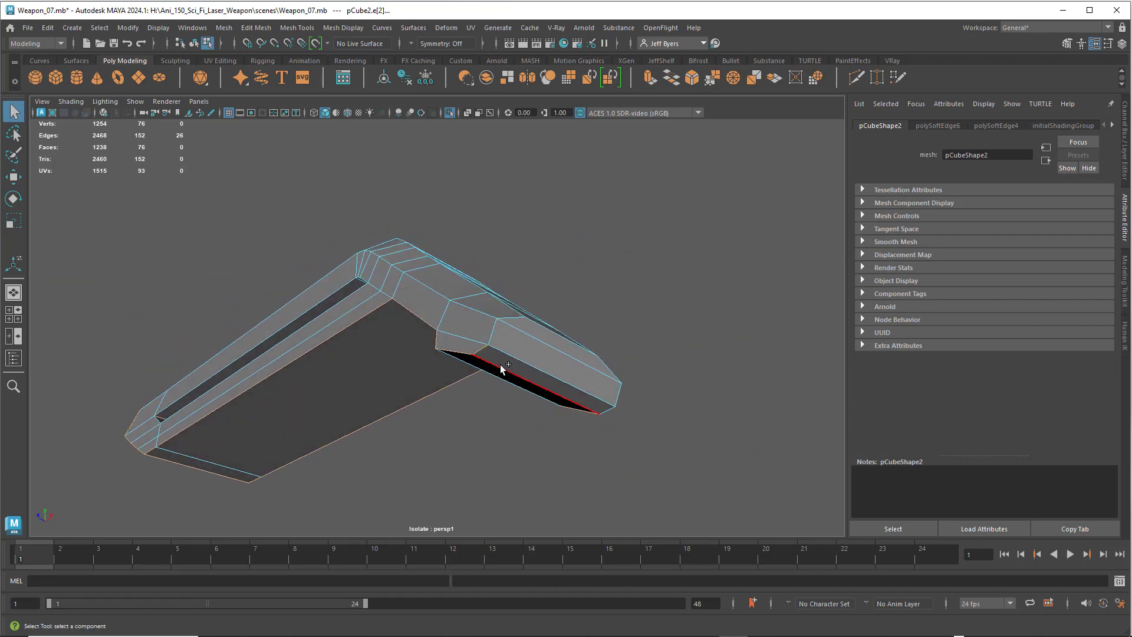
{"action": "left_click_drag", "start_coordinate": [562, 378], "coordinate": [477, 350], "text": "alt"}
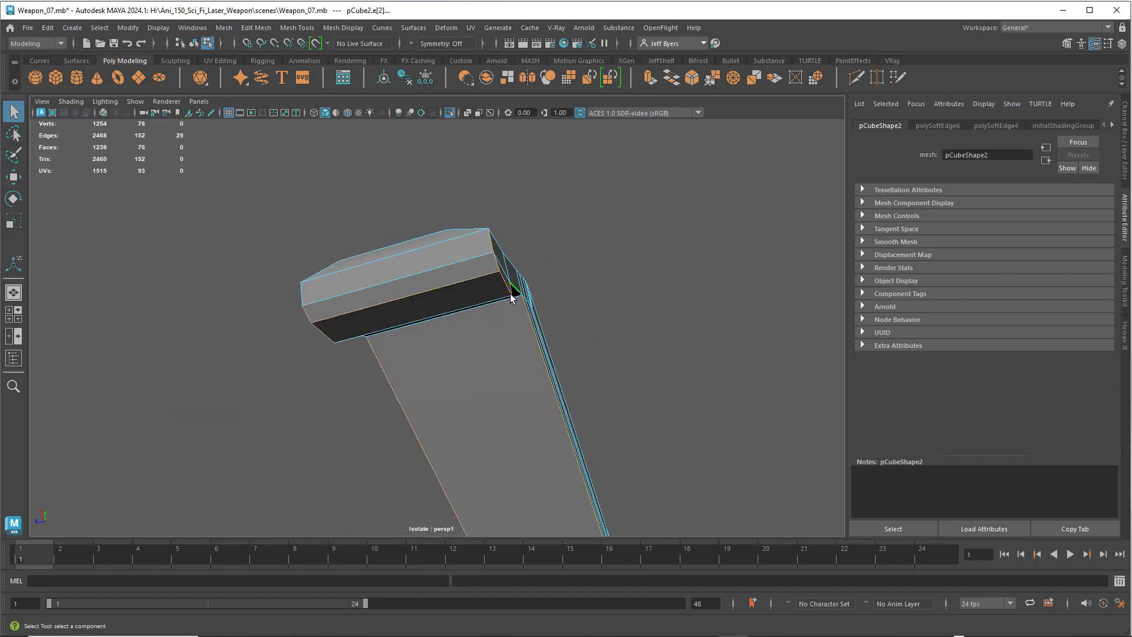
{"action": "left_click_drag", "start_coordinate": [511, 298], "coordinate": [508, 341], "text": "alt"}
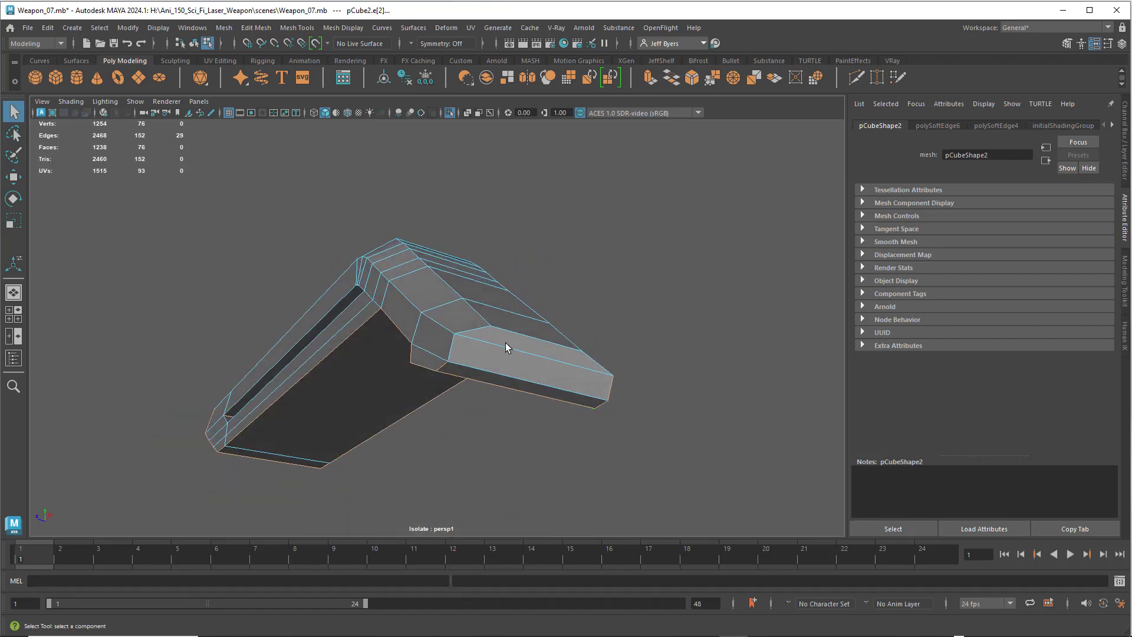
Step: Add the upper rim and corner edges of the tail's end face to the edge selection
{"action": "left_click", "coordinate": [450, 348], "text": "shift"}
{"action": "left_click_drag", "start_coordinate": [542, 361], "coordinate": [467, 361], "text": "alt"}
{"action": "left_click", "coordinate": [478, 361], "text": "shift"}
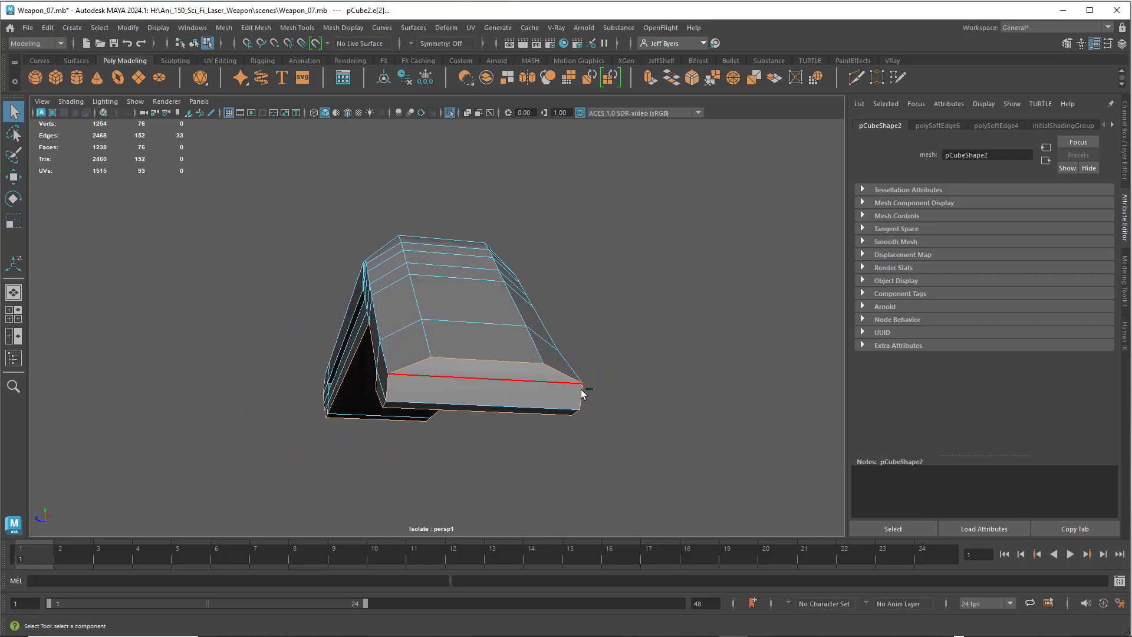
Step: Add the edges running up one side of the sloping tail and around its bend to the selection
{"action": "left_click_drag", "start_coordinate": [577, 397], "coordinate": [379, 391], "text": "alt"}
{"action": "left_click", "coordinate": [404, 349], "text": "shift"}
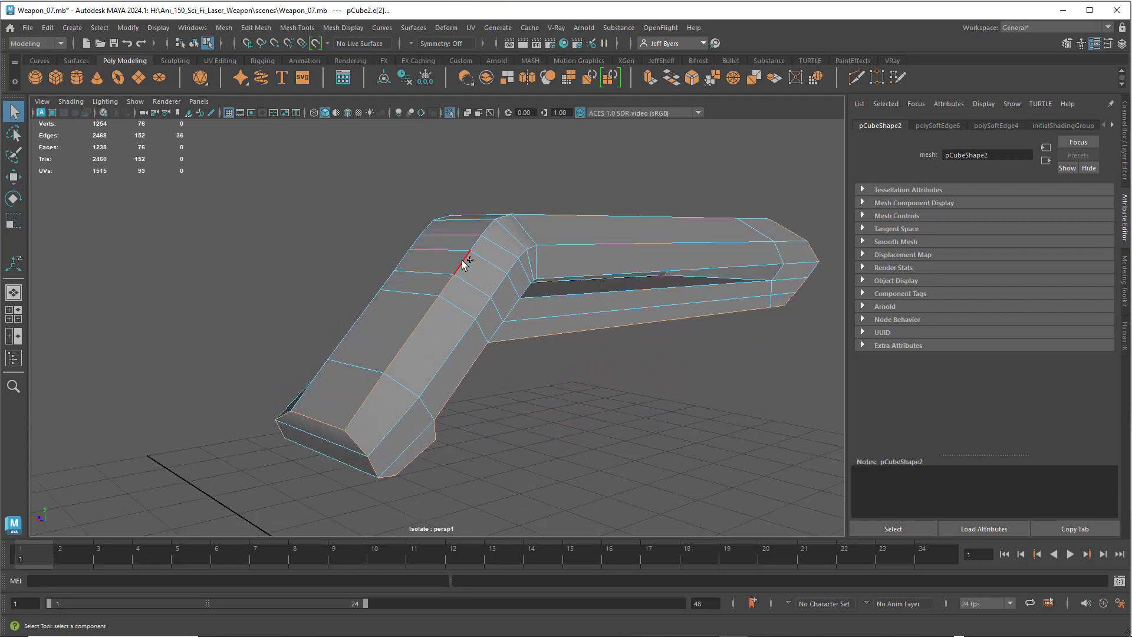
{"action": "left_click", "coordinate": [596, 320], "text": "shift"}
{"action": "left_click_drag", "start_coordinate": [597, 320], "coordinate": [523, 314], "text": "alt"}
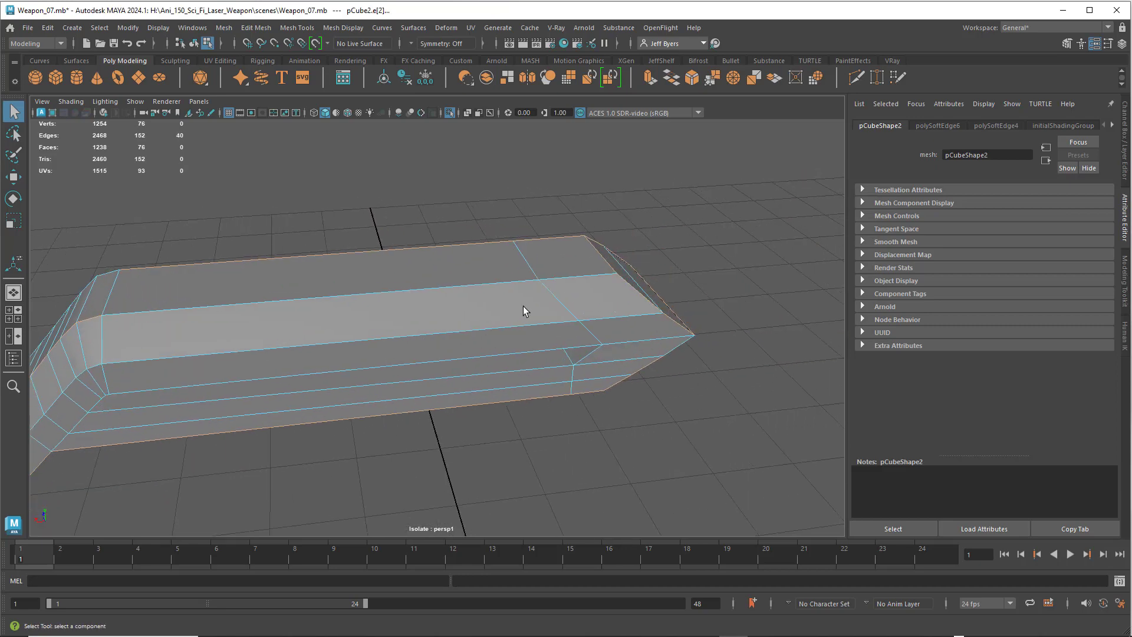
Step: Add the remaining long top edge and its continuation around the bend and down the tail to the selection
{"action": "left_click", "coordinate": [258, 304], "text": "shift"}
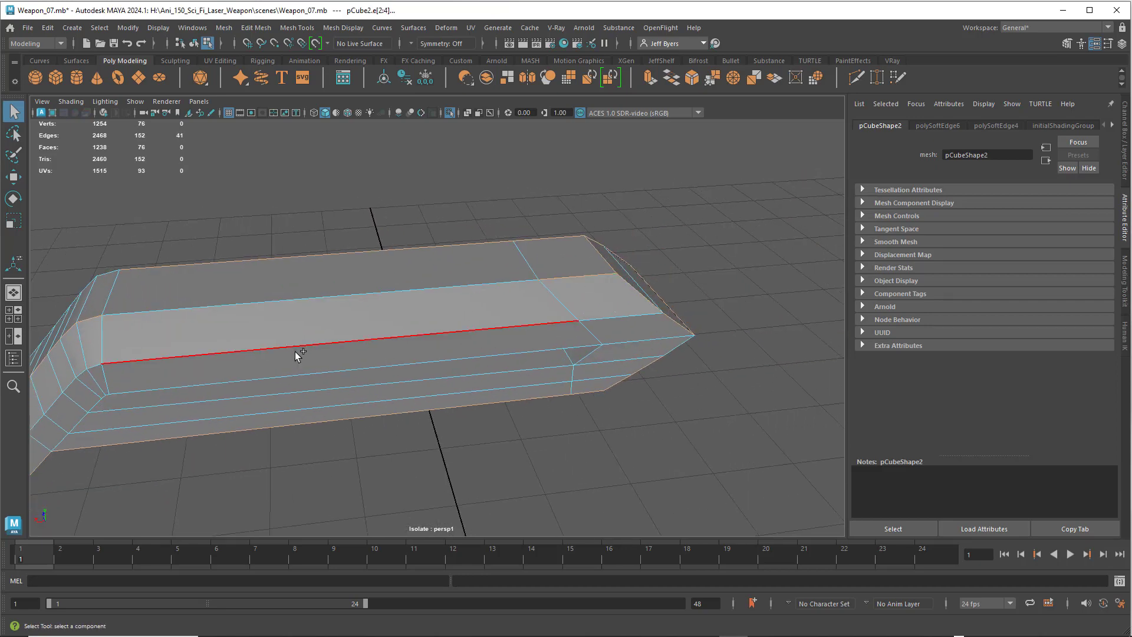
{"action": "left_click", "coordinate": [476, 287], "text": "shift"}
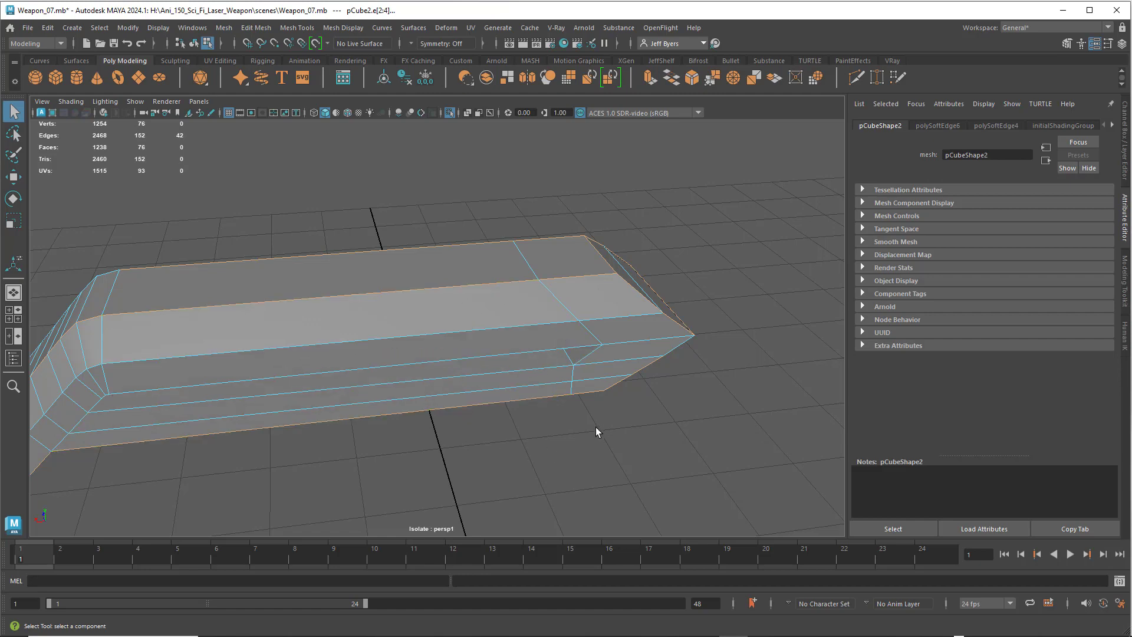
{"action": "left_click_drag", "start_coordinate": [597, 430], "coordinate": [392, 303], "text": "alt"}
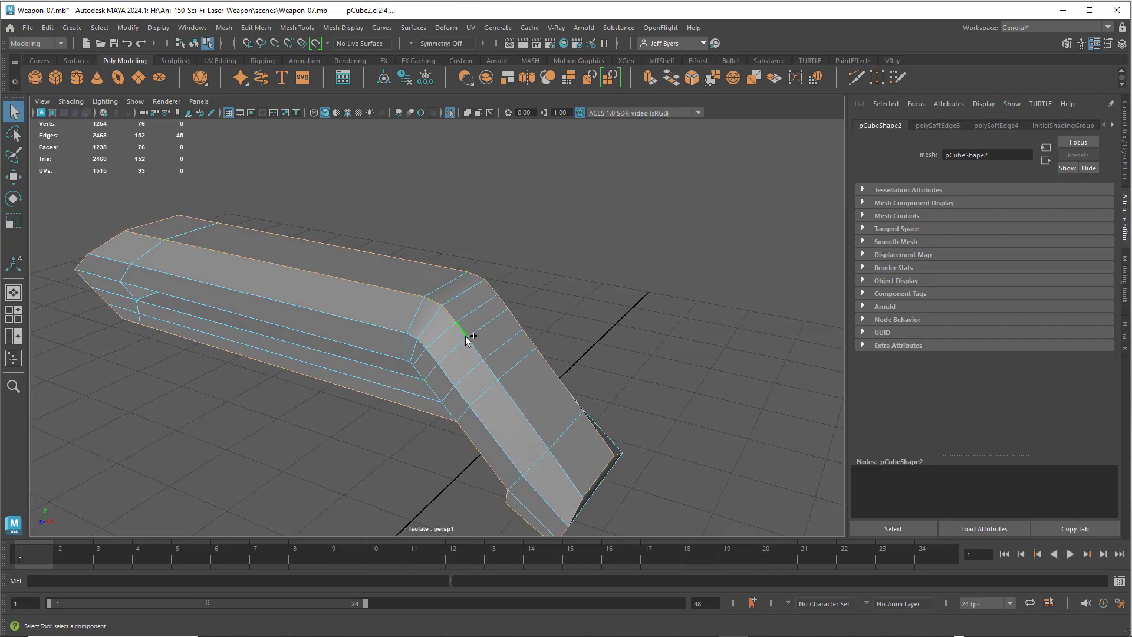
{"action": "left_click", "coordinate": [506, 393], "text": "shift"}
{"action": "left_click_drag", "start_coordinate": [564, 462], "coordinate": [492, 408], "text": "alt"}
{"action": "middle_click_drag", "start_coordinate": [529, 392], "coordinate": [404, 406], "text": "alt"}
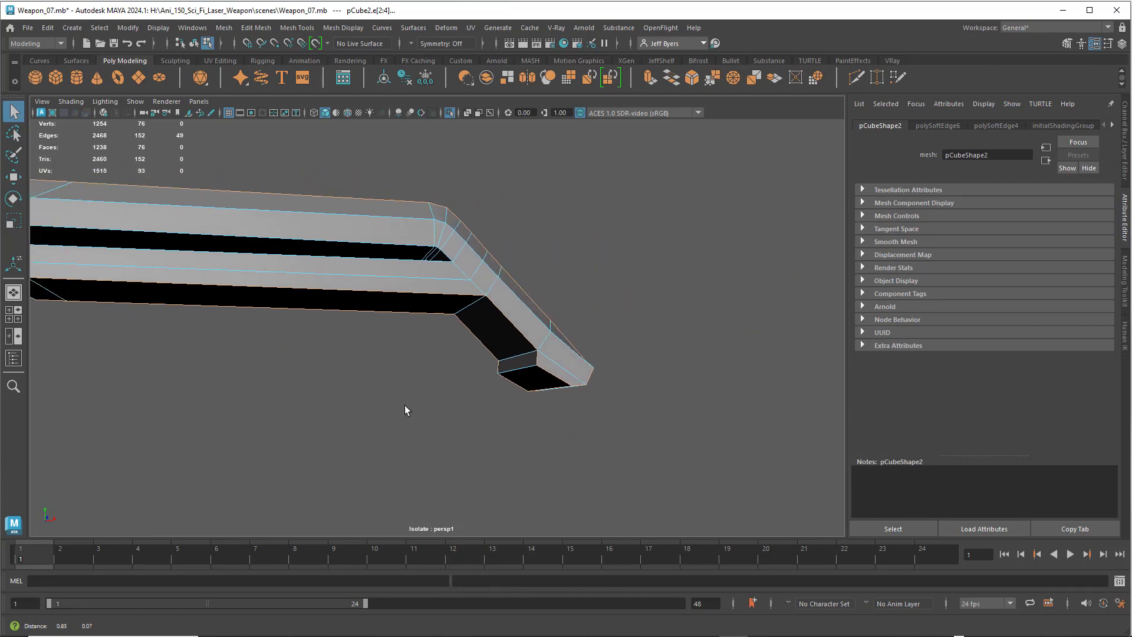
Step: Add the remaining lower edge at the tip of the downward-angled tail to the edge selection
{"action": "scroll", "coordinate": [408, 405], "scroll_direction": "up", "scroll_amount": 3}
{"action": "left_click_drag", "start_coordinate": [408, 404], "coordinate": [596, 366], "text": "alt"}
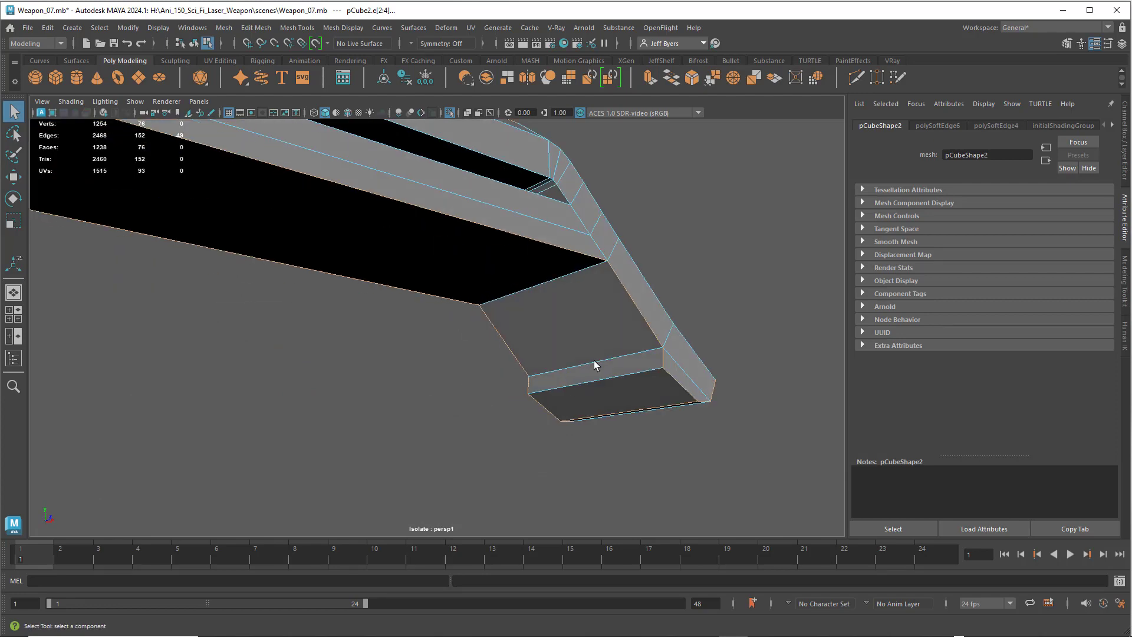
{"action": "left_click", "coordinate": [553, 420], "text": "shift"}
{"action": "left_click_drag", "start_coordinate": [525, 420], "coordinate": [497, 423], "text": "alt"}
{"action": "scroll", "coordinate": [413, 416], "scroll_direction": "down", "scroll_amount": 3}
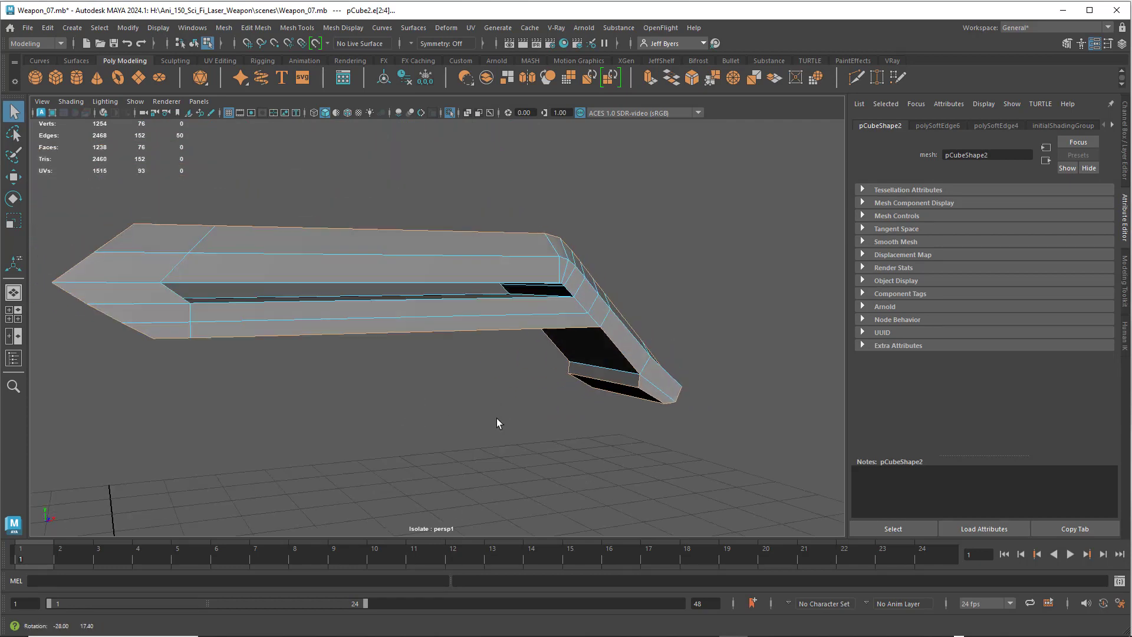
Step: Add the rim edges of the long side slot on one side of the piece to the edge selection
{"action": "scroll", "coordinate": [480, 419], "scroll_direction": "up", "scroll_amount": 5}
{"action": "middle_click_drag", "start_coordinate": [425, 423], "coordinate": [513, 417], "text": "alt"}
{"action": "left_click_drag", "start_coordinate": [512, 417], "coordinate": [561, 328], "text": "alt"}
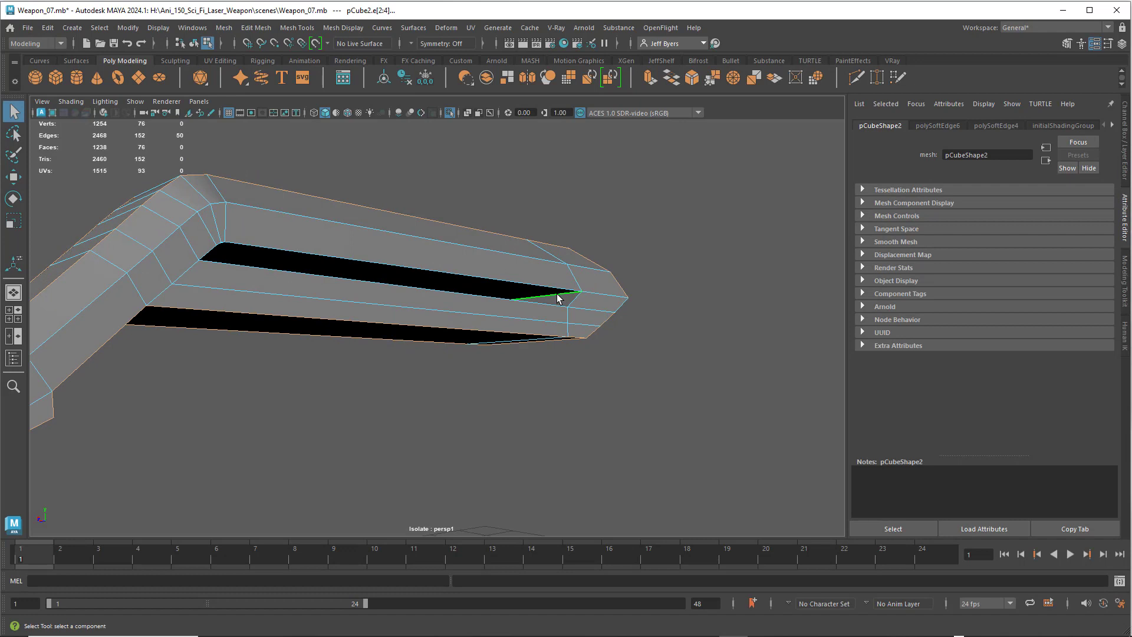
{"action": "left_click", "coordinate": [522, 280], "text": "shift"}
{"action": "left_click", "coordinate": [559, 301], "text": "shift"}
{"action": "left_click", "coordinate": [497, 301], "text": "shift"}
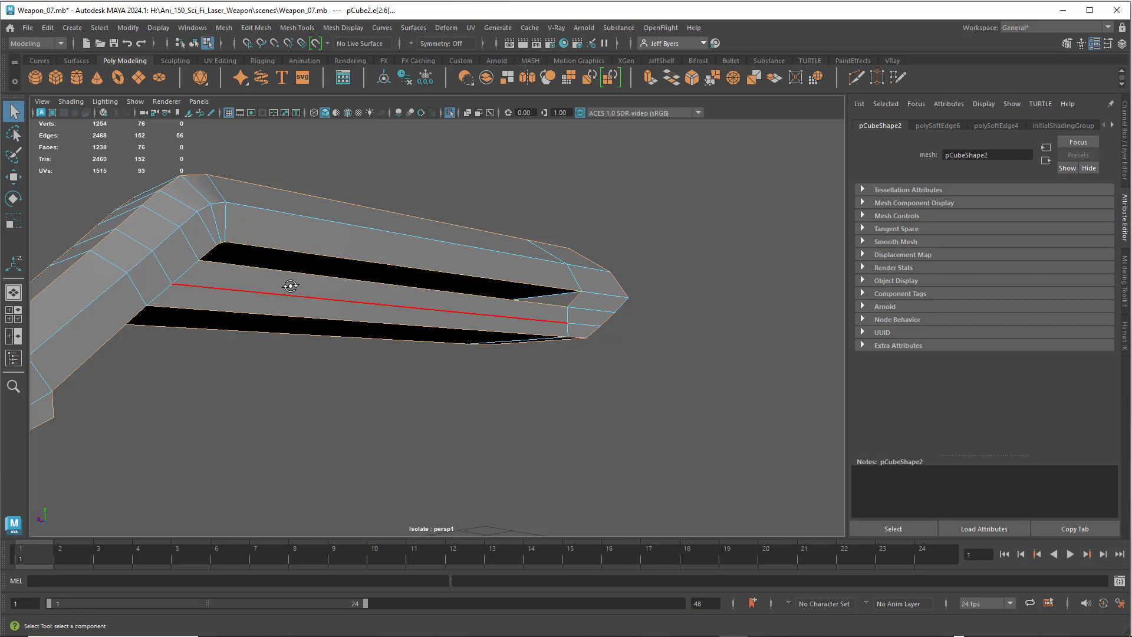
Step: Add the long upper and lower rim edges of the slot on the opposite side to the selection
{"action": "key", "text": "f"}
{"action": "left_click_drag", "start_coordinate": [234, 289], "coordinate": [515, 313], "text": "alt"}
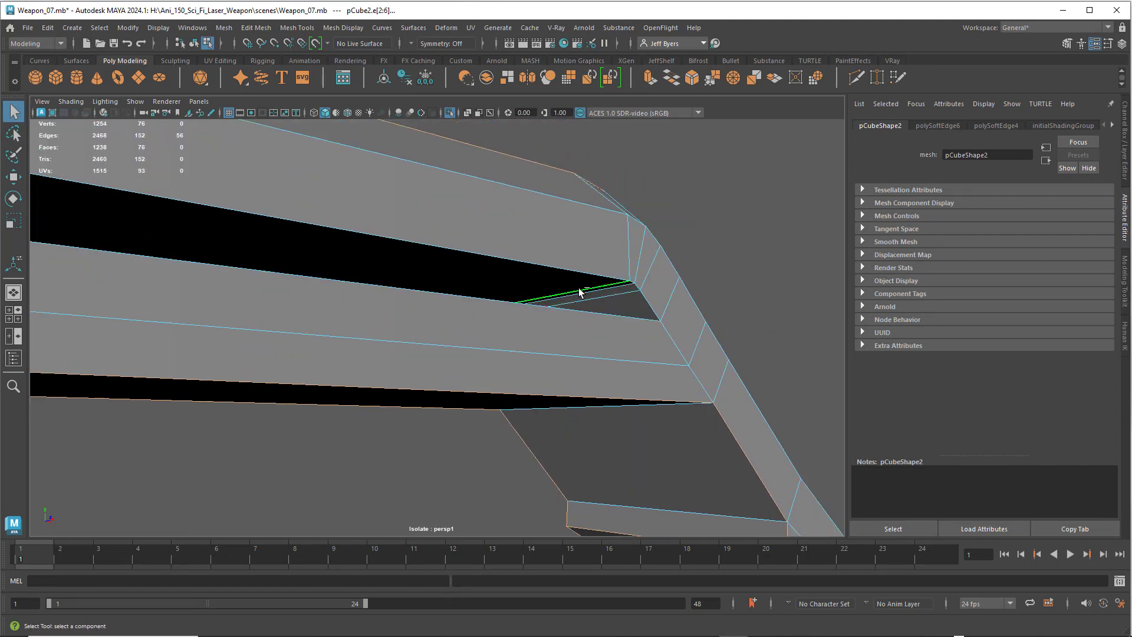
{"action": "left_click", "coordinate": [623, 283], "text": "shift"}
{"action": "left_click", "coordinate": [513, 342], "text": "shift"}
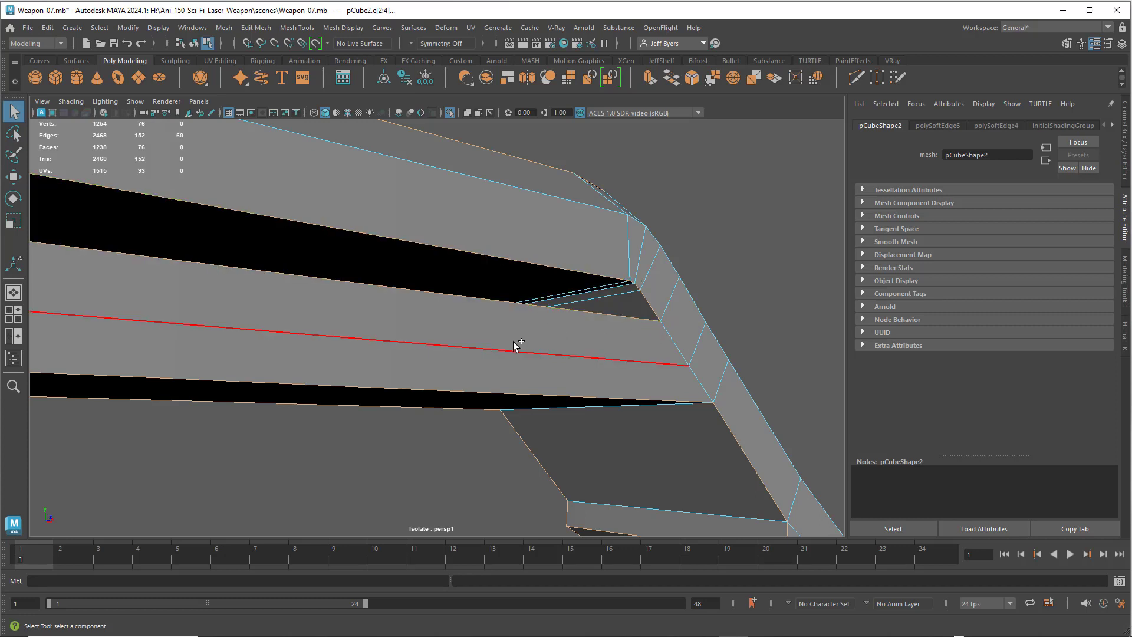
Step: Add the short slanted edges closing the front end of the slot to the edge selection
{"action": "scroll", "coordinate": [513, 345], "scroll_direction": "down", "scroll_amount": 2}
{"action": "left_click_drag", "start_coordinate": [513, 346], "coordinate": [276, 382], "text": "alt"}
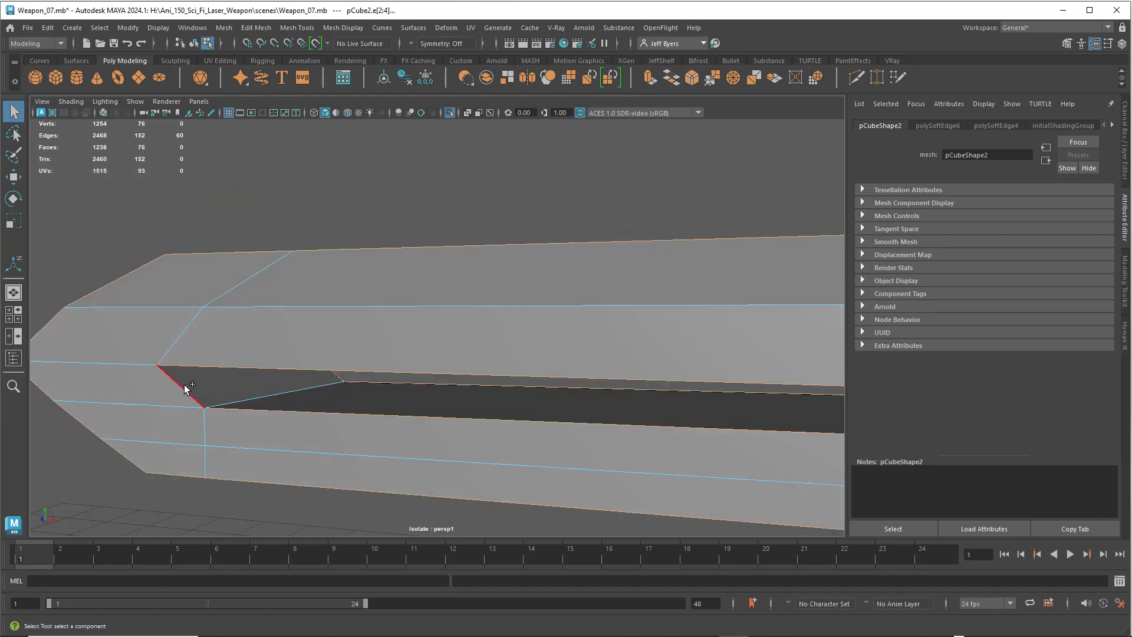
{"action": "mouse_move", "coordinate": [420, 387]}
{"action": "left_mouse_down", "text": "alt"}
{"action": "mouse_move", "coordinate": [404, 367]}
{"action": "mouse_move", "coordinate": [407, 381]}
{"action": "left_mouse_up", "text": "alt"}
{"action": "left_click_drag", "start_coordinate": [454, 394], "coordinate": [330, 377], "text": "alt"}
Step: Bevel the selected edges of the rear upper piece with a fraction of 0.4 and 4 segments
{"action": "key", "text": "space"}
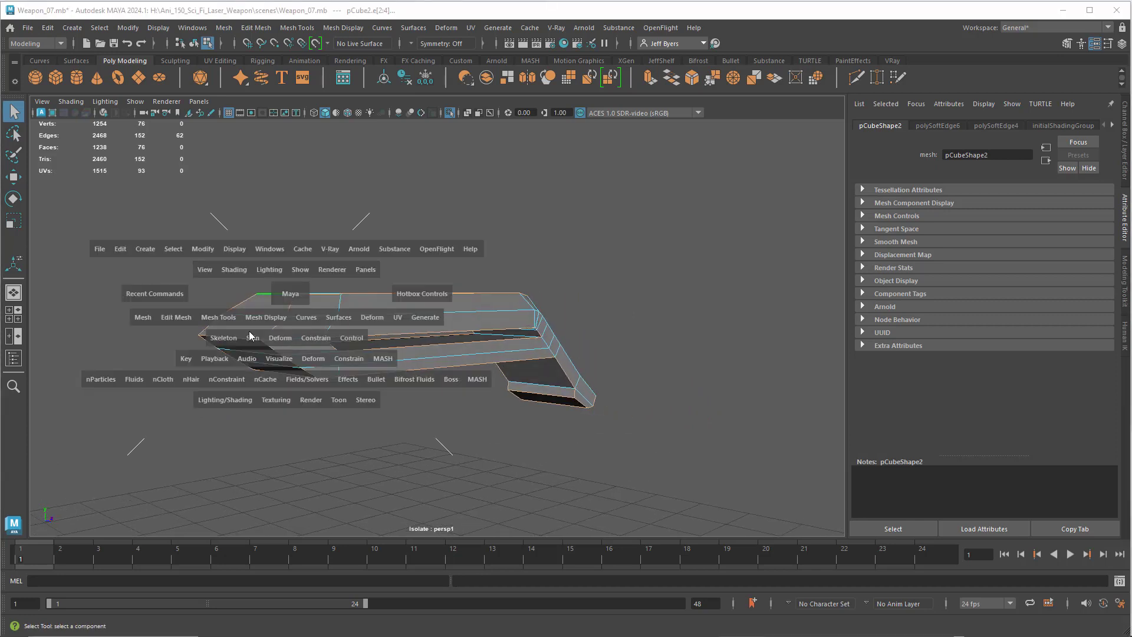
{"action": "left_click", "coordinate": [217, 318]}
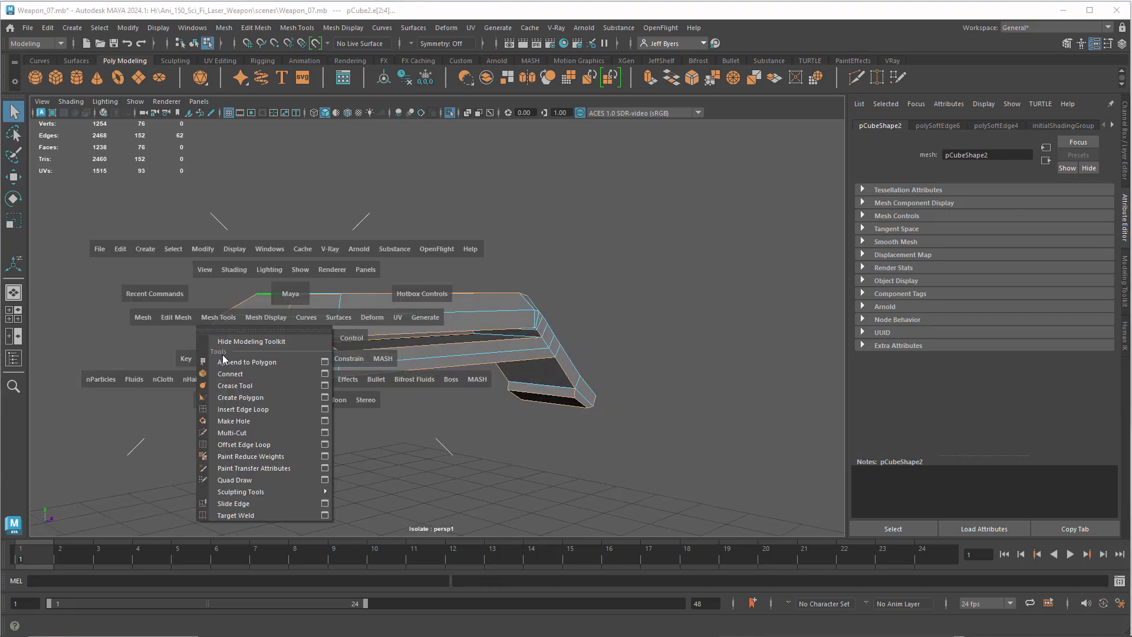
{"action": "left_click", "coordinate": [176, 317]}
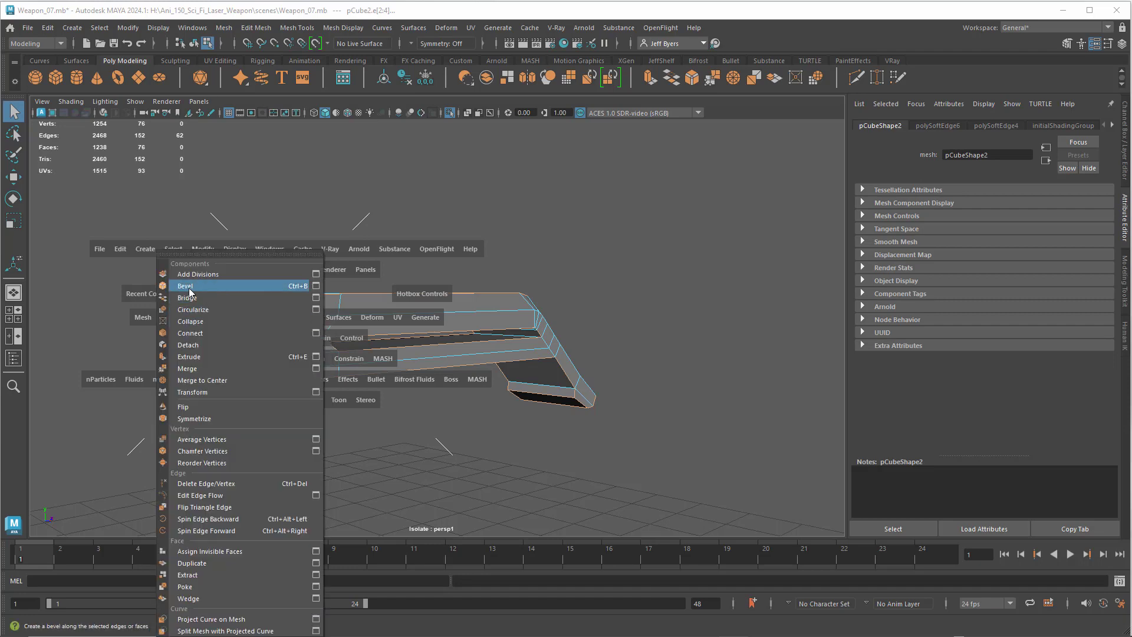
{"action": "left_click", "coordinate": [190, 292]}
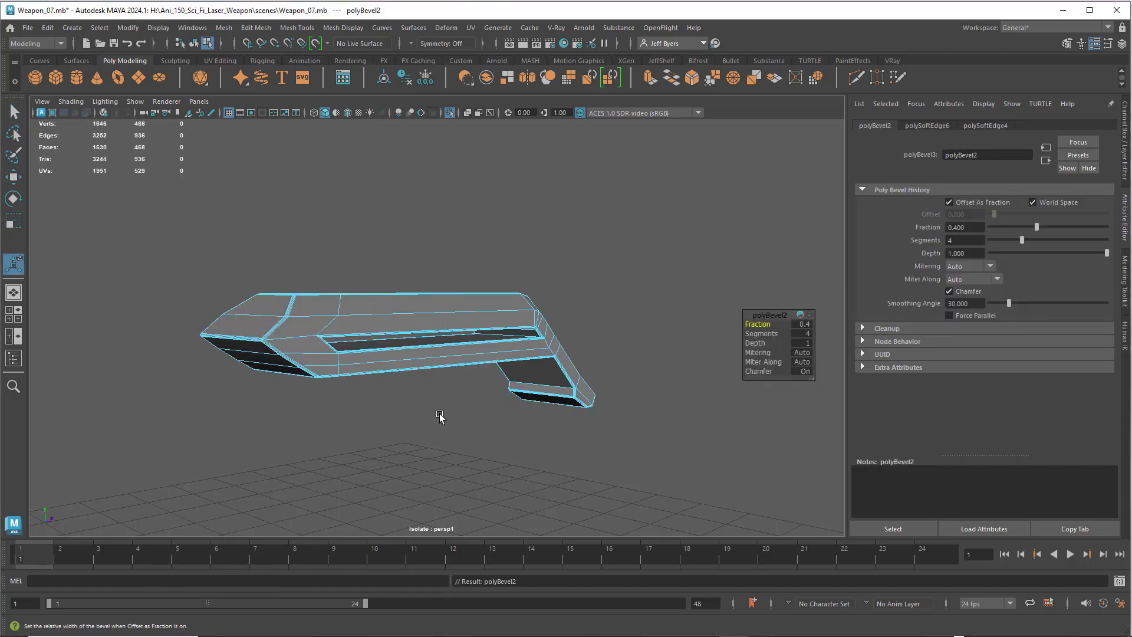
{"action": "left_click_drag", "start_coordinate": [440, 413], "coordinate": [487, 419], "text": "alt"}
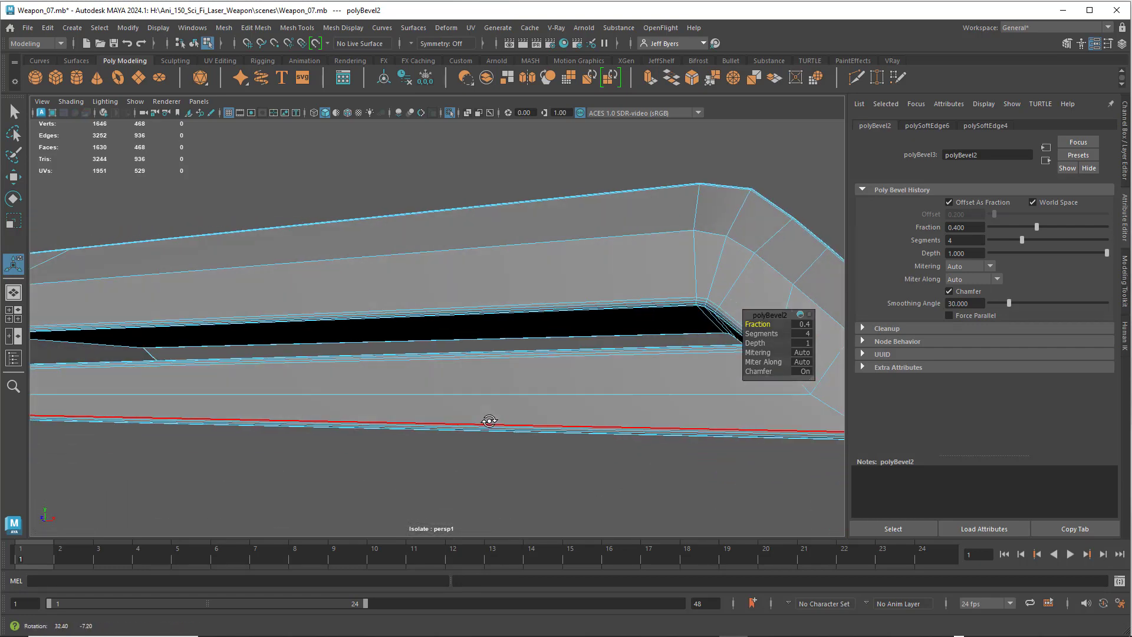
{"action": "middle_click_drag", "start_coordinate": [488, 419], "coordinate": [402, 416], "text": "alt"}
{"action": "mouse_move", "coordinate": [401, 415]}
{"action": "left_mouse_down", "text": "alt"}
{"action": "mouse_move", "coordinate": [445, 437]}
{"action": "mouse_move", "coordinate": [412, 412]}
{"action": "mouse_move", "coordinate": [299, 425]}
{"action": "mouse_move", "coordinate": [273, 434]}
{"action": "mouse_move", "coordinate": [278, 471]}
{"action": "mouse_move", "coordinate": [496, 450]}
{"action": "mouse_move", "coordinate": [384, 425]}
{"action": "mouse_move", "coordinate": [399, 430]}
{"action": "left_mouse_up", "text": "alt"}
{"action": "scroll", "coordinate": [393, 421], "scroll_direction": "down", "scroll_amount": 10}
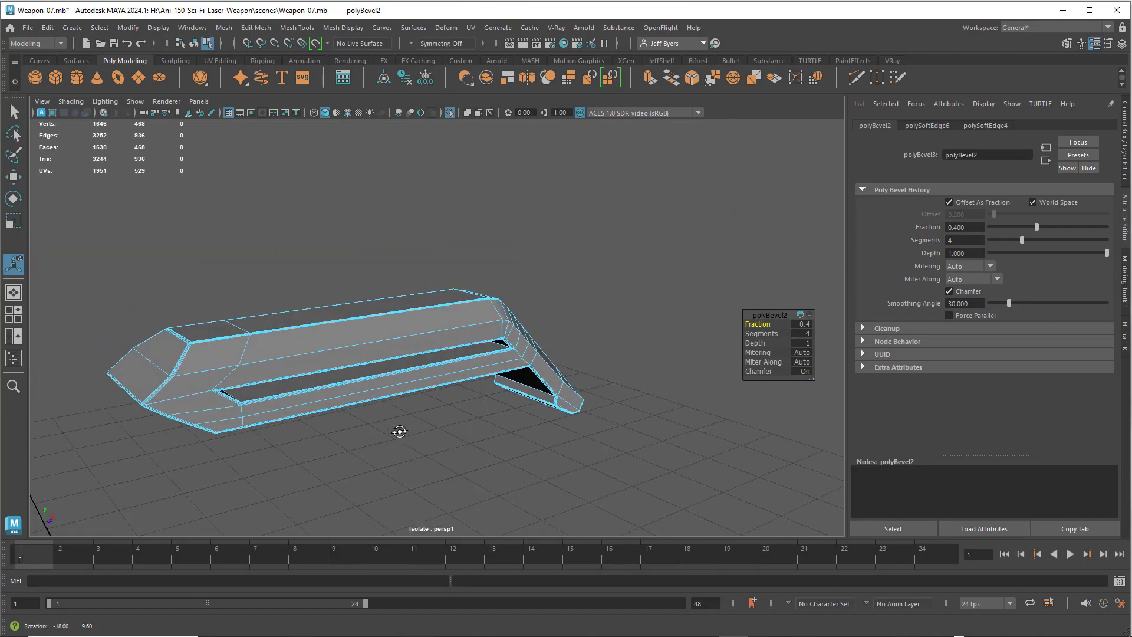
Step: Clear the selection and leave isolation so the whole weapon is displayed again
{"action": "right_click", "coordinate": [330, 360]}
{"action": "left_click", "coordinate": [417, 413]}
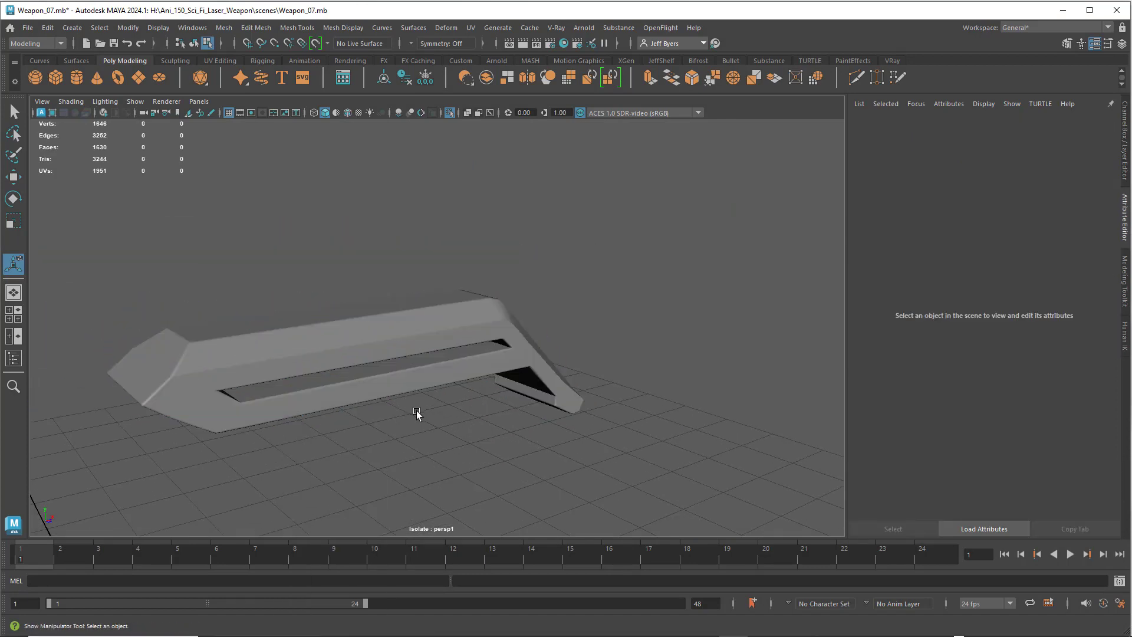
{"action": "left_click_drag", "start_coordinate": [398, 409], "coordinate": [482, 371], "text": "alt"}
{"action": "key", "text": "ctrl+1"}
{"action": "left_click_drag", "start_coordinate": [330, 378], "coordinate": [249, 376], "text": "alt"}
Step: Select the rear upper piece as an object and set its bevel fraction to 0.5
{"action": "left_click", "coordinate": [290, 383]}
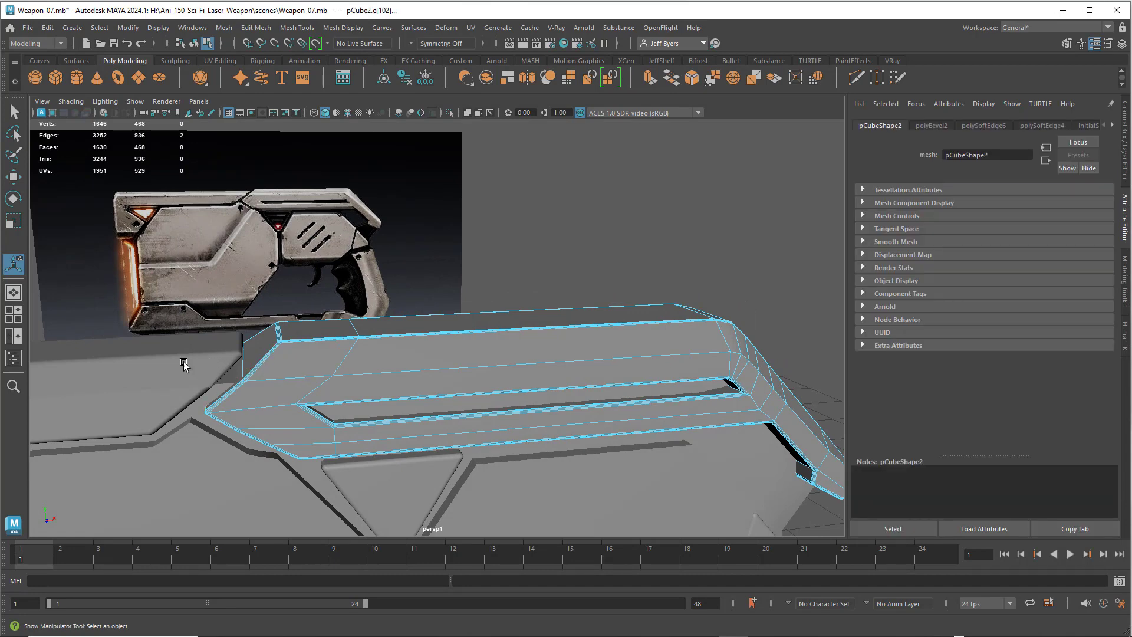
{"action": "right_click_drag", "start_coordinate": [287, 300], "coordinate": [271, 372]}
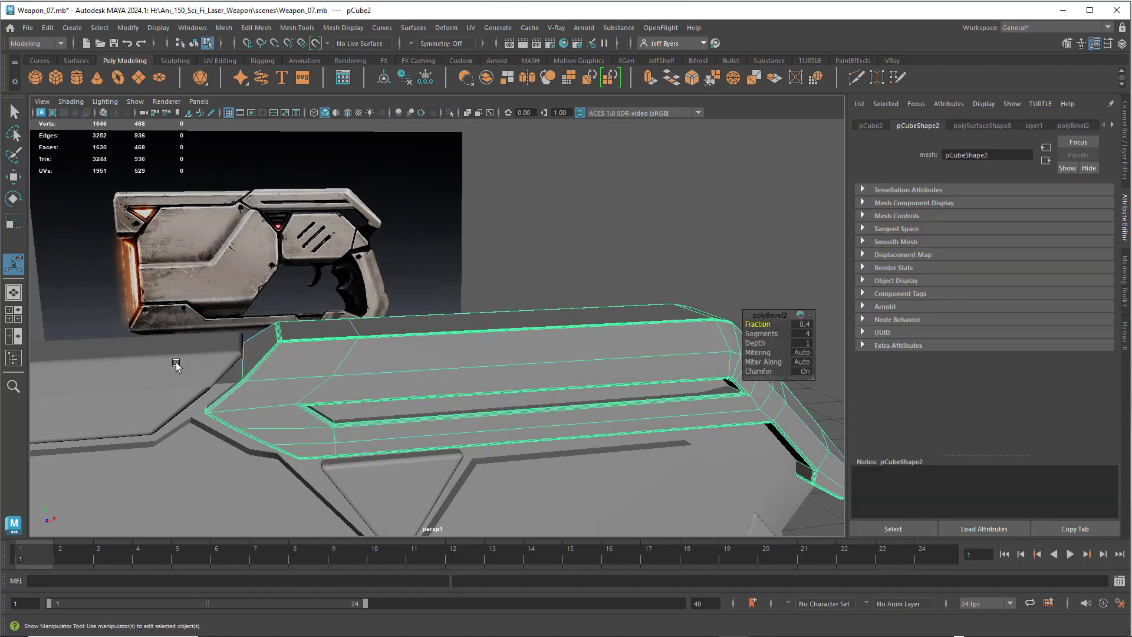
{"action": "left_click", "coordinate": [177, 361], "text": "shift"}
{"action": "scroll", "coordinate": [263, 364], "scroll_direction": "up", "scroll_amount": 3}
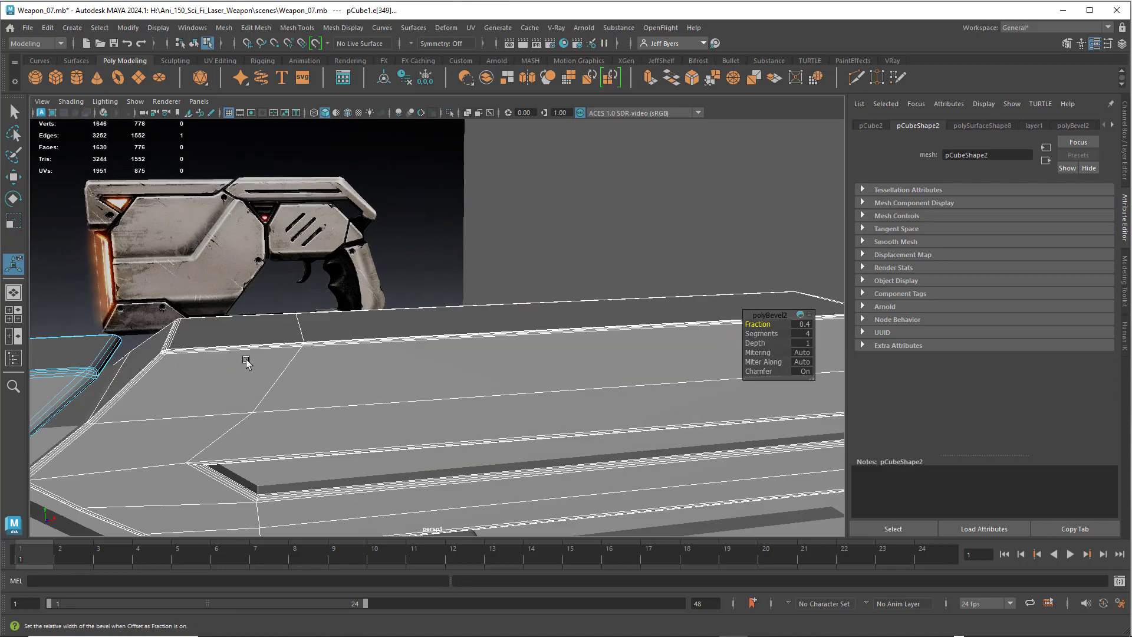
{"action": "left_click_drag", "start_coordinate": [246, 360], "coordinate": [271, 337], "text": "alt"}
{"action": "left_click_drag", "start_coordinate": [321, 384], "coordinate": [368, 375], "text": "alt"}
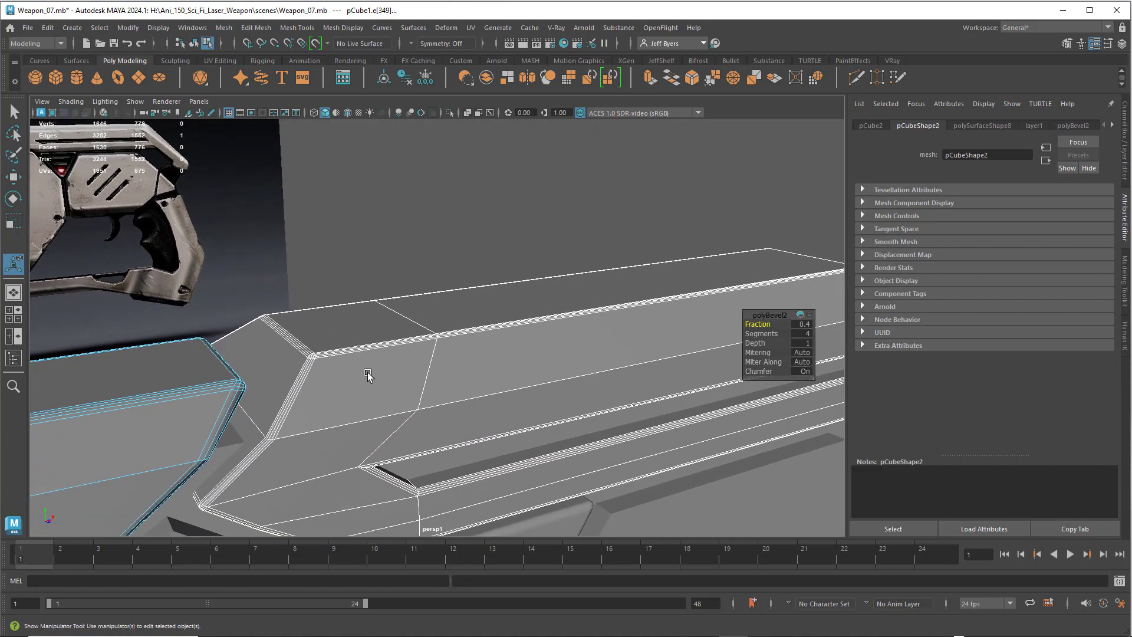
{"action": "right_click_drag", "start_coordinate": [479, 333], "coordinate": [472, 371]}
{"action": "left_click_drag", "start_coordinate": [584, 330], "coordinate": [561, 336], "text": "alt"}
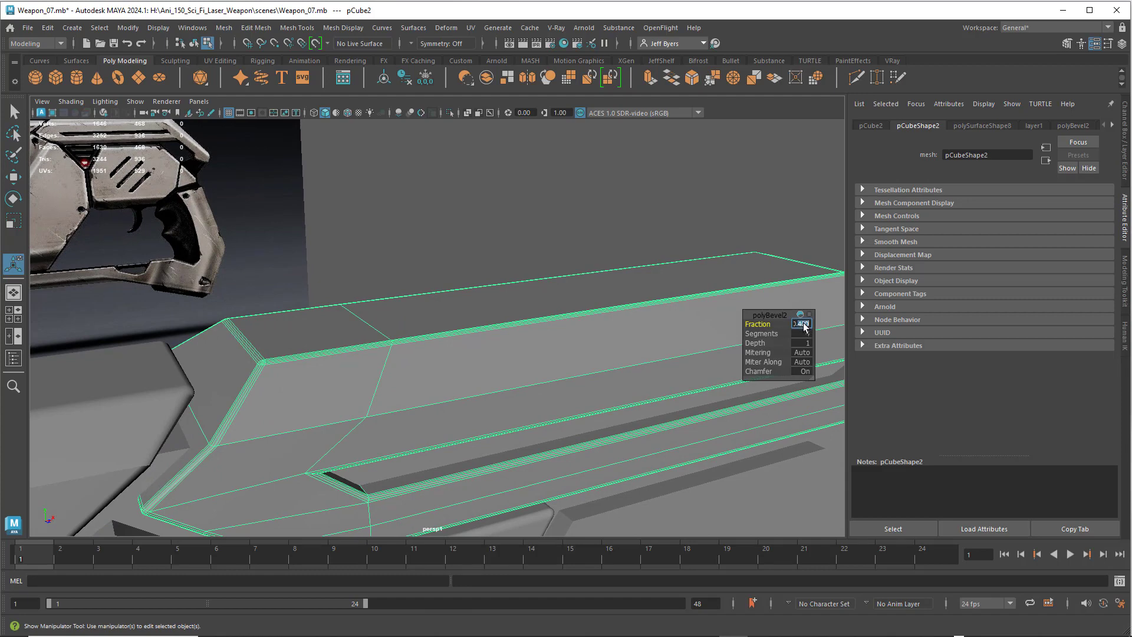
{"action": "key", "text": "Return"}
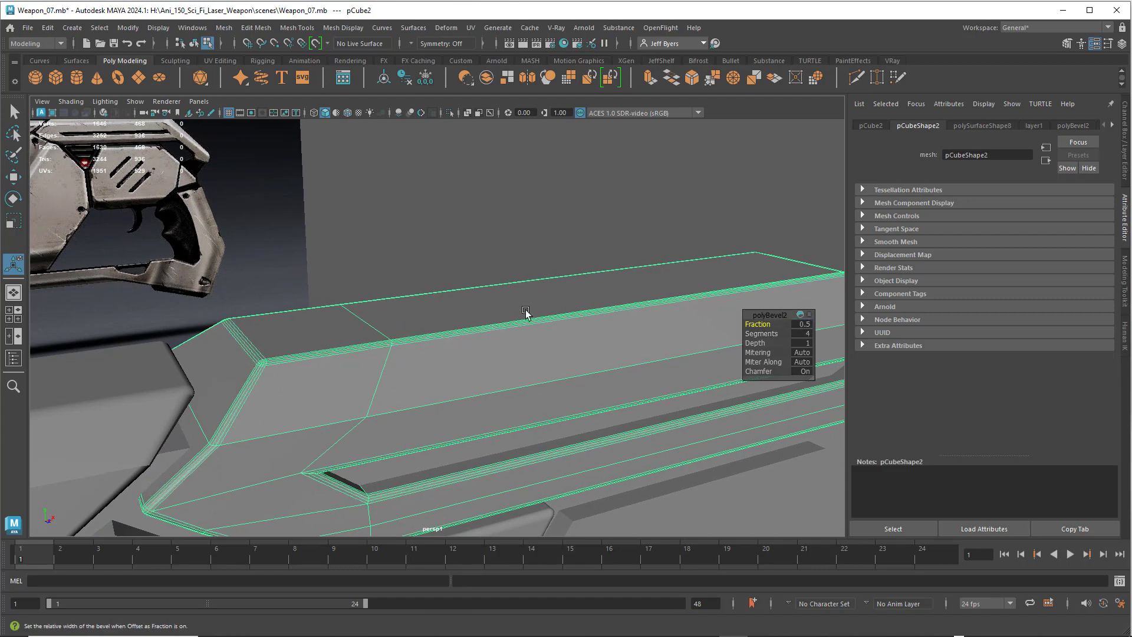
Step: Examine the rear upper piece's bevel against the neighbouring front piece and across the whole weapon
{"action": "left_click", "coordinate": [174, 394]}
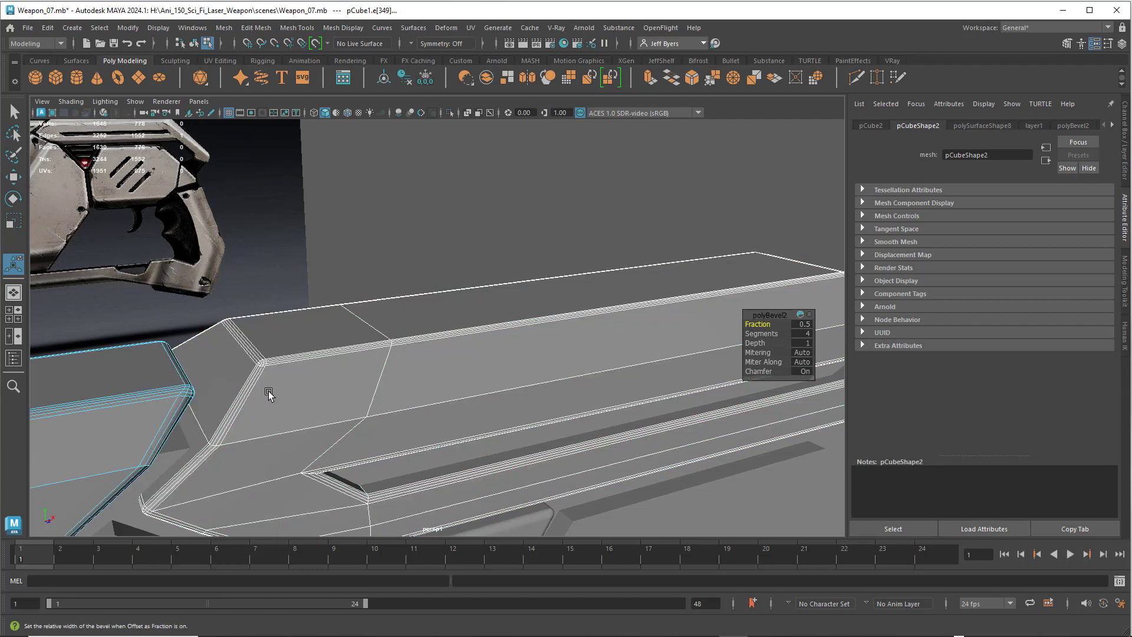
{"action": "left_click_drag", "start_coordinate": [281, 384], "coordinate": [450, 343], "text": "alt"}
{"action": "key", "text": "f"}
{"action": "right_click_drag", "start_coordinate": [450, 343], "coordinate": [612, 233], "text": "alt"}
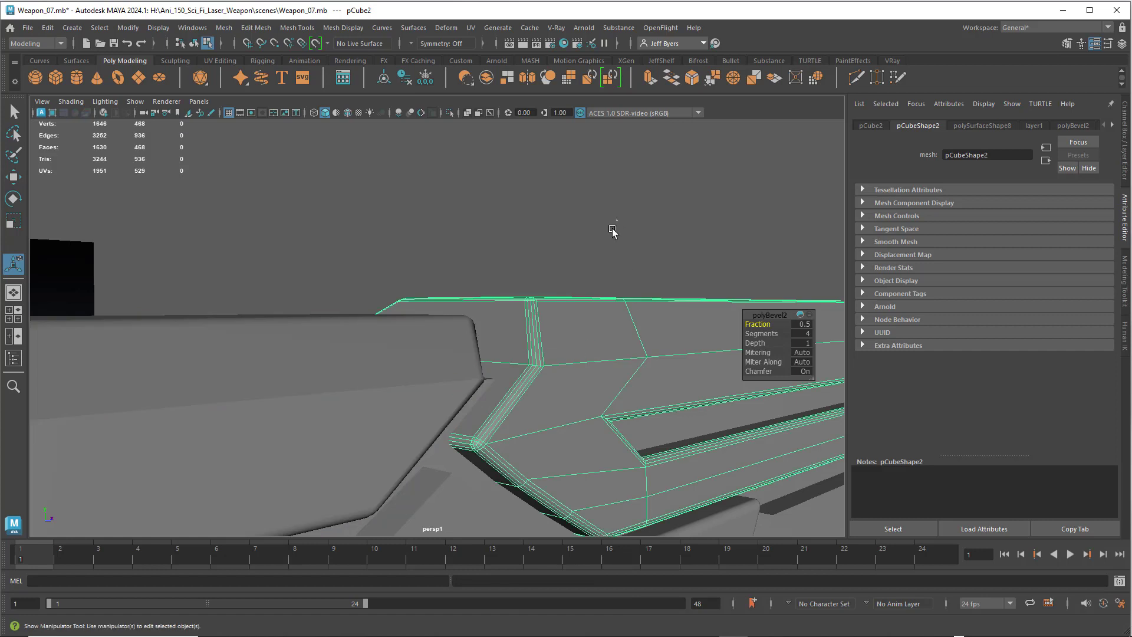
{"action": "left_click", "coordinate": [612, 232]}
{"action": "left_click_drag", "start_coordinate": [612, 232], "coordinate": [486, 346], "text": "alt"}
{"action": "key", "text": "ctrl+z"}
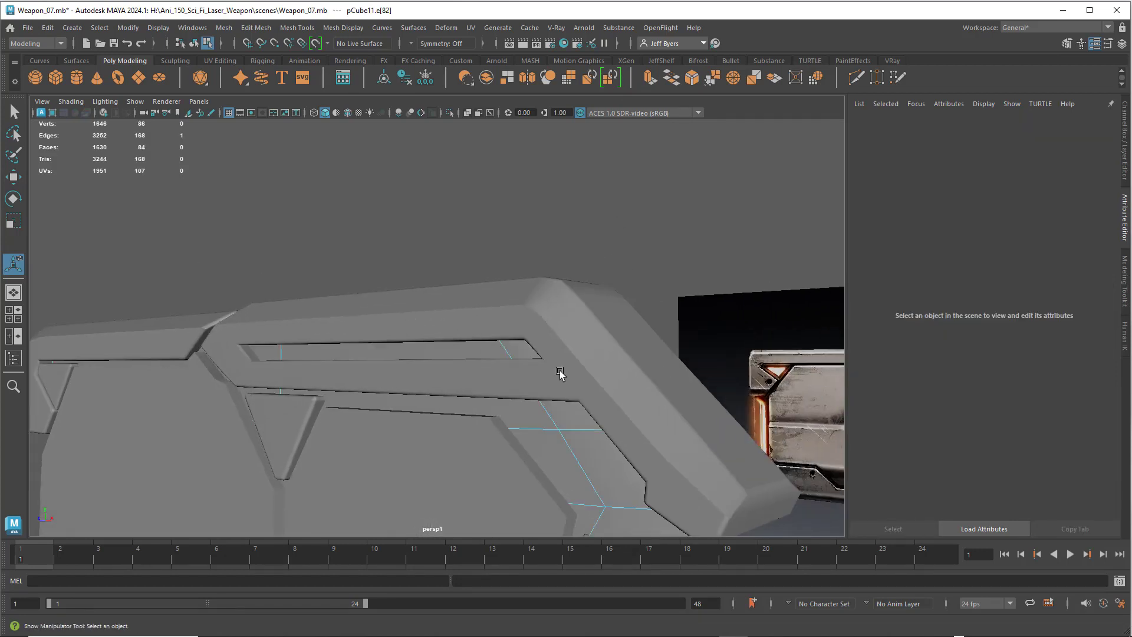
{"action": "left_click_drag", "start_coordinate": [557, 370], "coordinate": [571, 377], "text": "alt"}
{"action": "scroll", "coordinate": [599, 366], "scroll_direction": "down", "scroll_amount": 4}
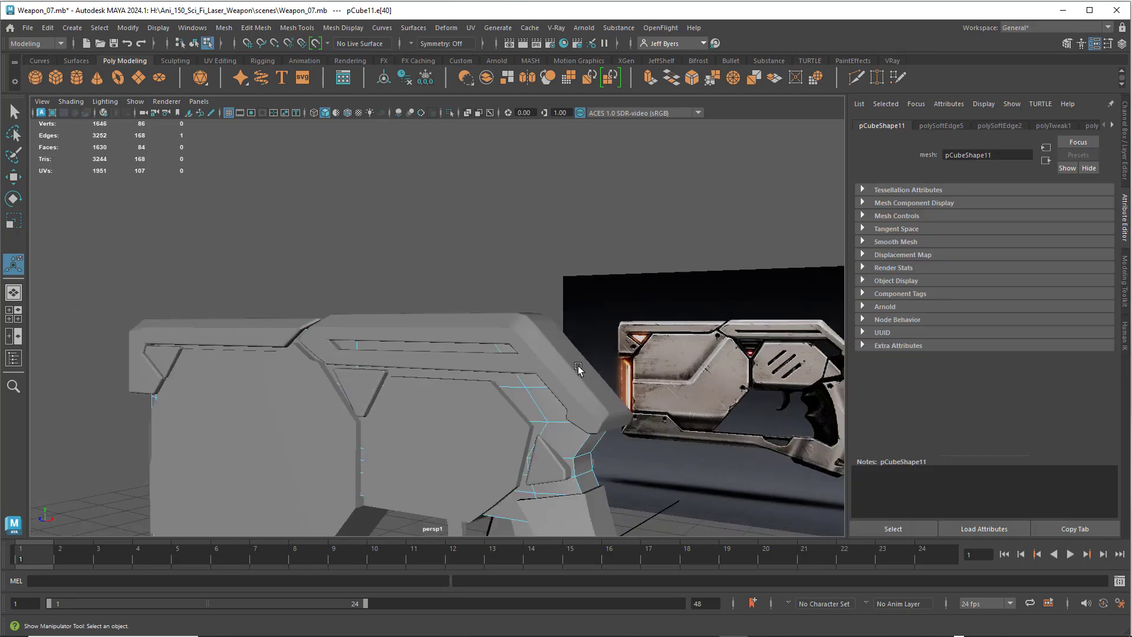
{"action": "right_click_drag", "start_coordinate": [558, 299], "coordinate": [549, 373]}
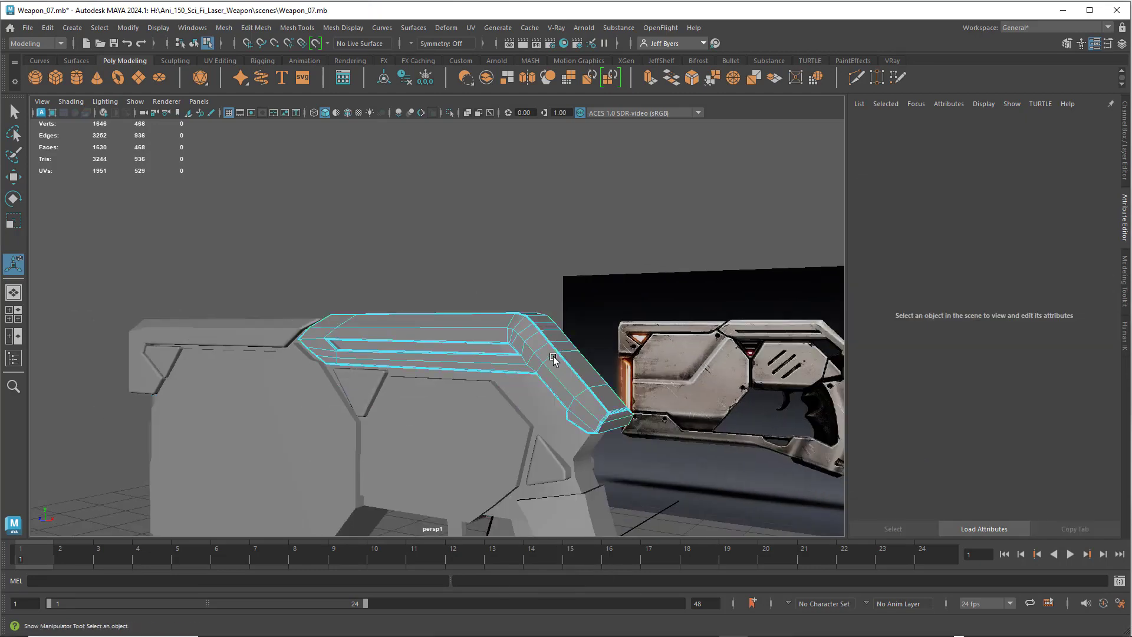
{"action": "left_click_drag", "start_coordinate": [423, 344], "coordinate": [472, 341], "text": "alt"}
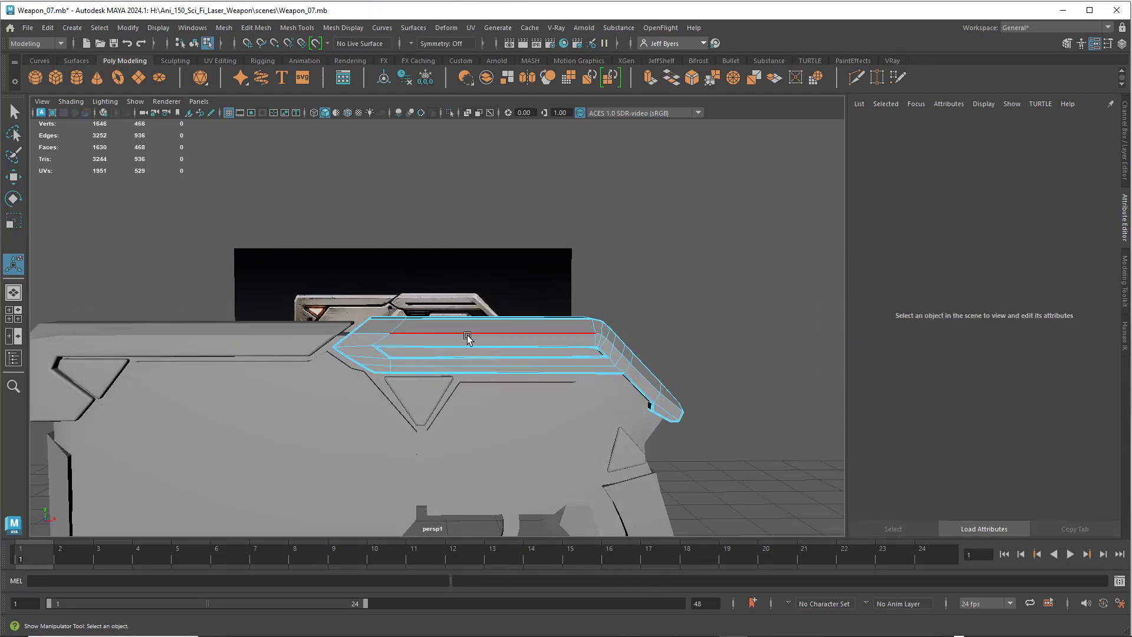
{"action": "right_click_drag", "start_coordinate": [467, 335], "coordinate": [457, 372]}
{"action": "scroll", "coordinate": [459, 374], "scroll_direction": "down", "scroll_amount": 5}
{"action": "left_click_drag", "start_coordinate": [463, 386], "coordinate": [459, 378], "text": "alt"}
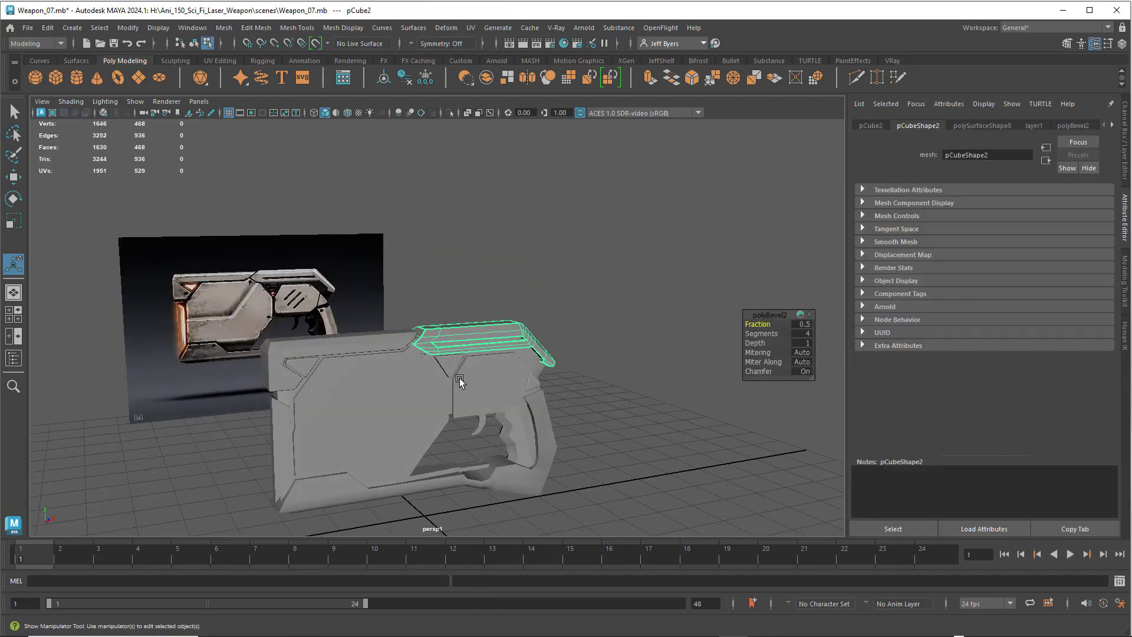
Step: Select the large main body piece below the barrel and isolate it in the view
{"action": "scroll", "coordinate": [460, 381], "scroll_direction": "up", "scroll_amount": 5}
{"action": "middle_click_drag", "start_coordinate": [379, 372], "coordinate": [433, 354], "text": "alt"}
{"action": "left_click_drag", "start_coordinate": [429, 354], "coordinate": [440, 346], "text": "alt"}
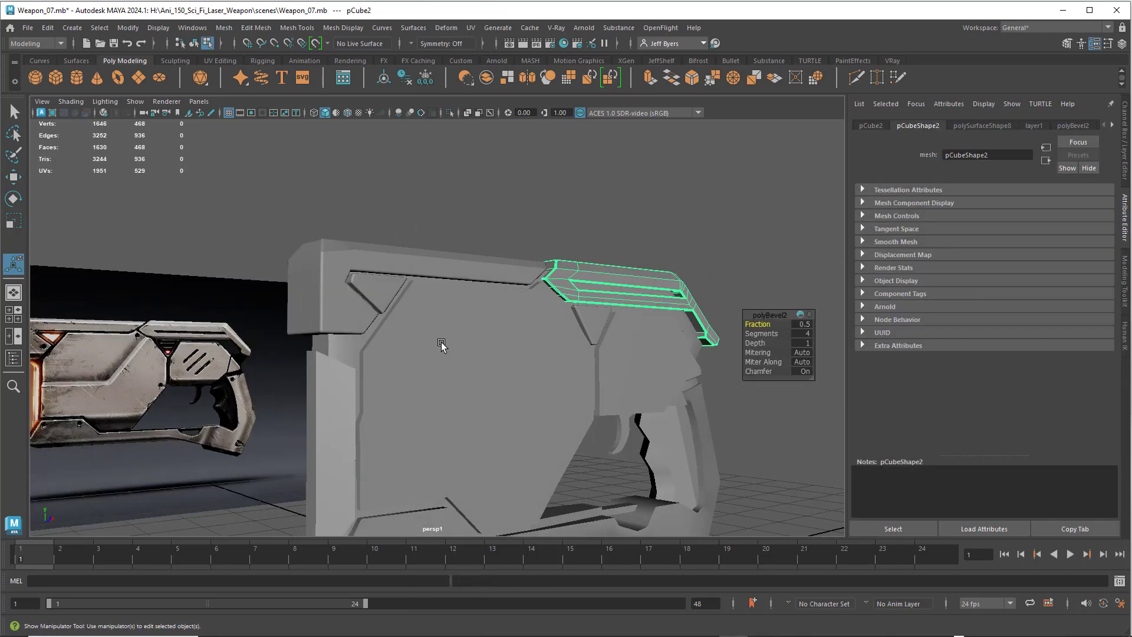
{"action": "right_click_drag", "start_coordinate": [440, 346], "coordinate": [440, 351]}
{"action": "mouse_move", "coordinate": [440, 352]}
{"action": "left_mouse_down", "text": "alt"}
{"action": "mouse_move", "coordinate": [430, 371]}
{"action": "mouse_move", "coordinate": [422, 358]}
{"action": "left_mouse_up", "text": "alt"}
{"action": "right_click_drag", "start_coordinate": [421, 358], "coordinate": [446, 390]}
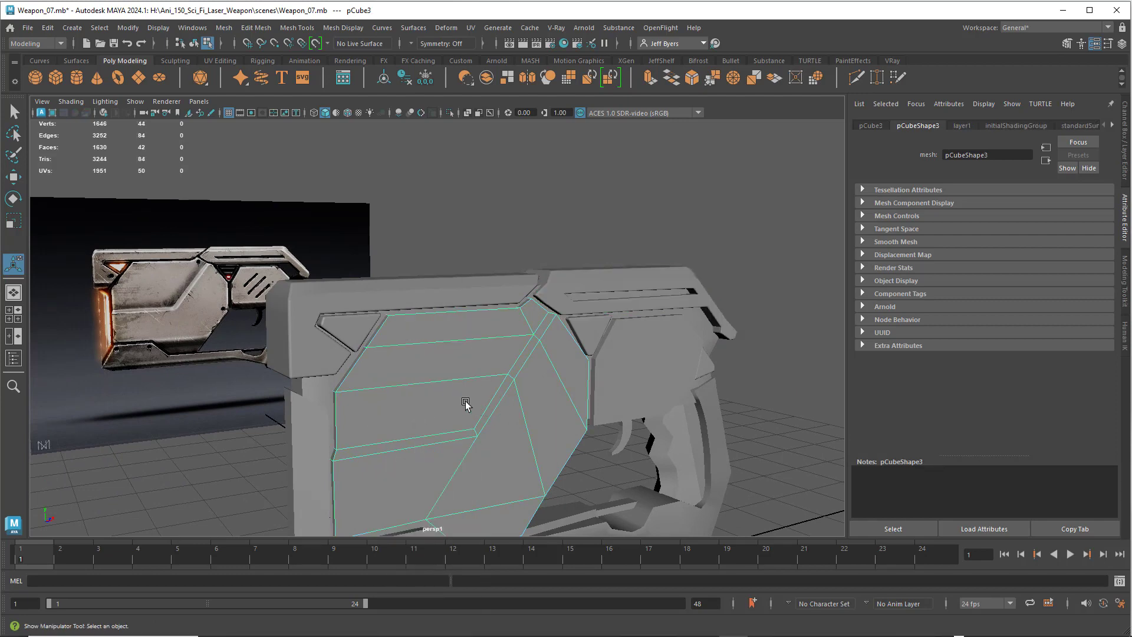
{"action": "mouse_move", "coordinate": [466, 404]}
{"action": "left_mouse_down", "text": "alt"}
{"action": "mouse_move", "coordinate": [501, 405]}
{"action": "mouse_move", "coordinate": [352, 399]}
{"action": "mouse_move", "coordinate": [325, 386]}
{"action": "mouse_move", "coordinate": [475, 392]}
{"action": "mouse_move", "coordinate": [453, 405]}
{"action": "left_mouse_up", "text": "alt"}
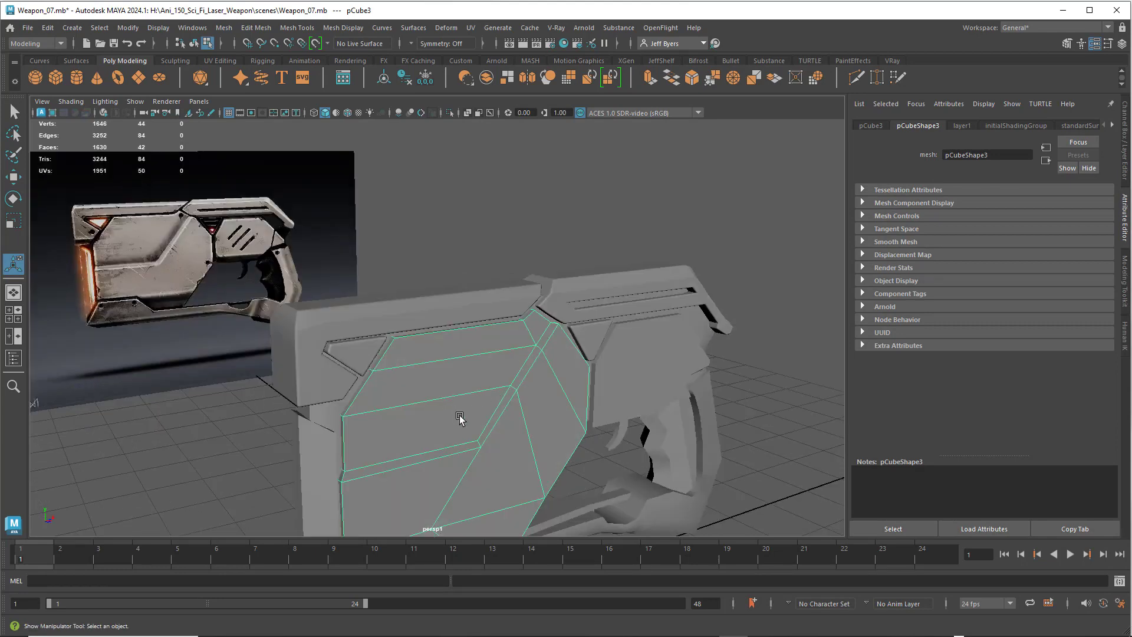
{"action": "key", "text": "ctrl+1"}
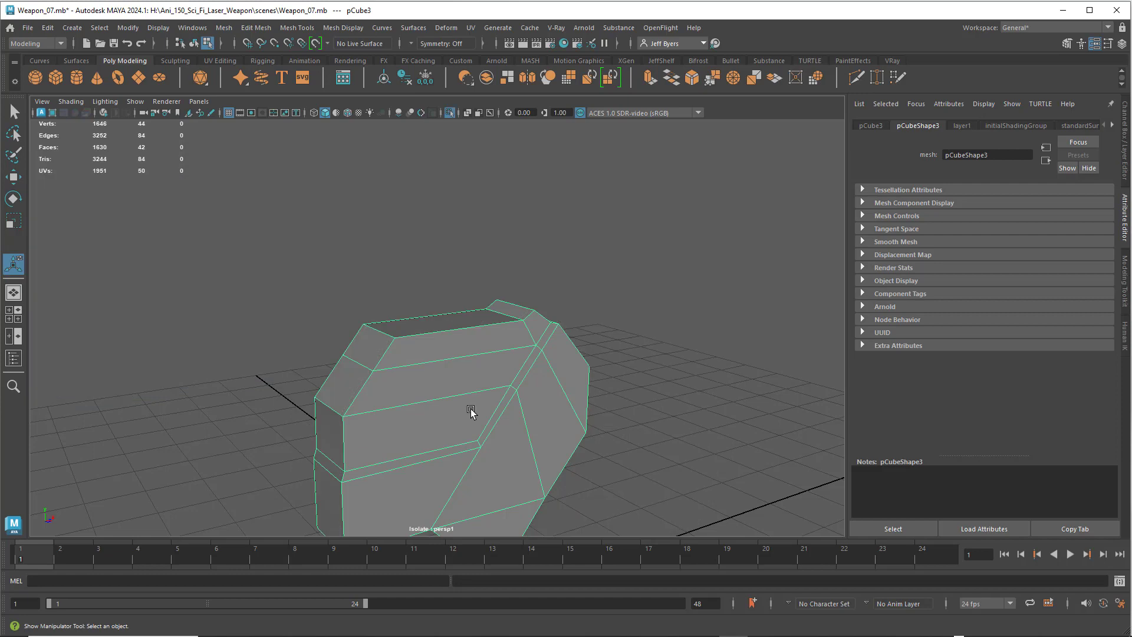
{"action": "key", "text": "f"}
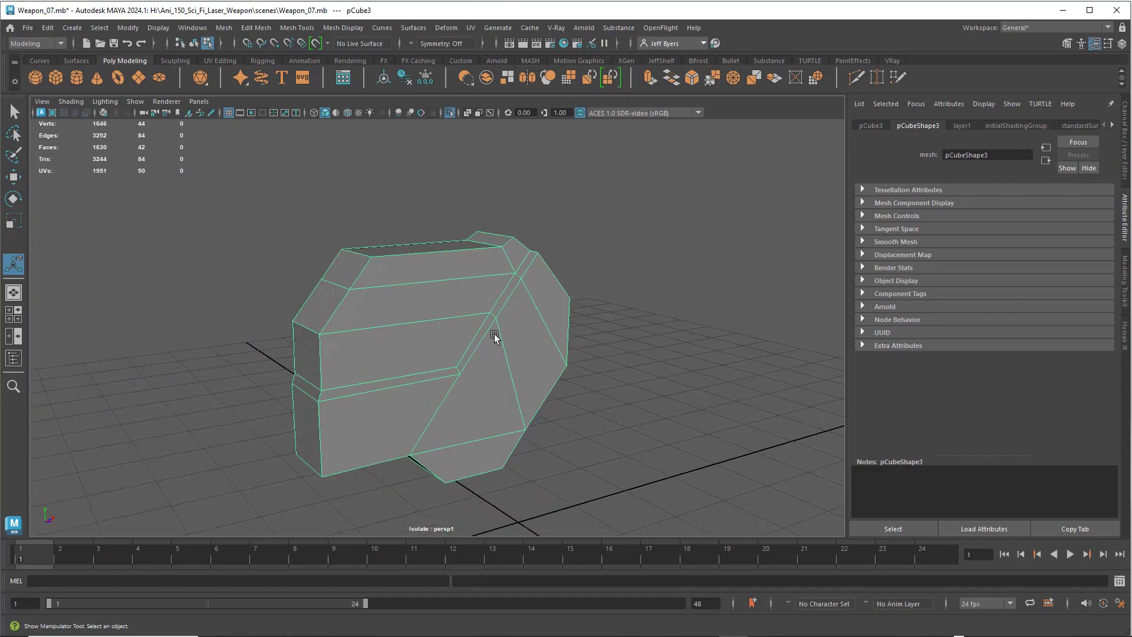
Step: Switch the isolated main body piece to face selection with unsmoothed display
{"action": "right_click", "coordinate": [531, 282]}
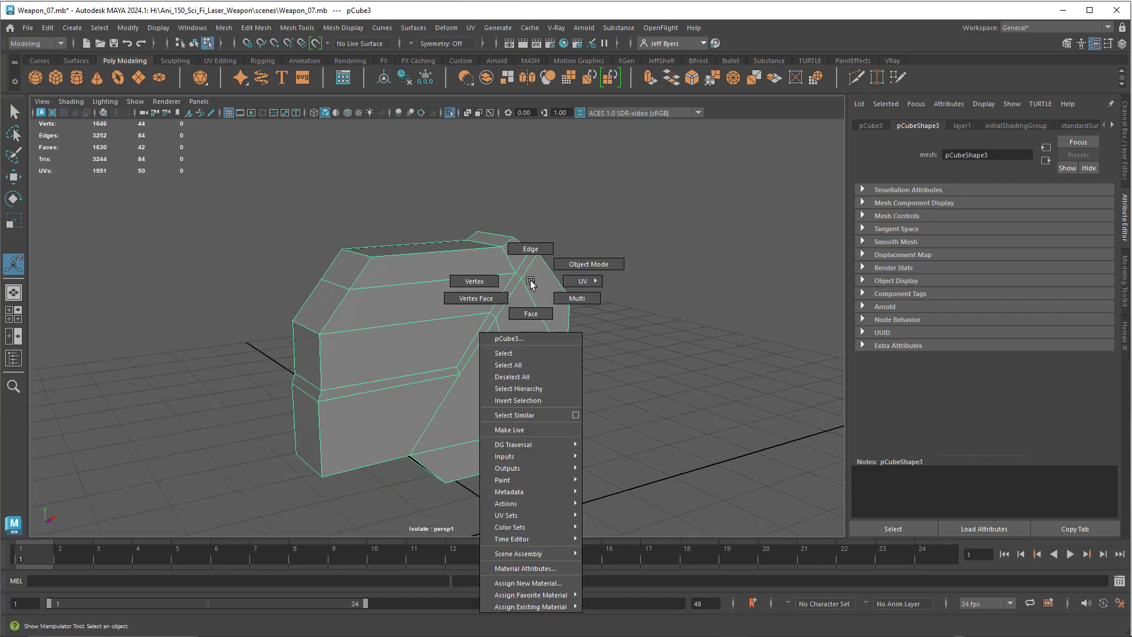
{"action": "left_click", "coordinate": [530, 314]}
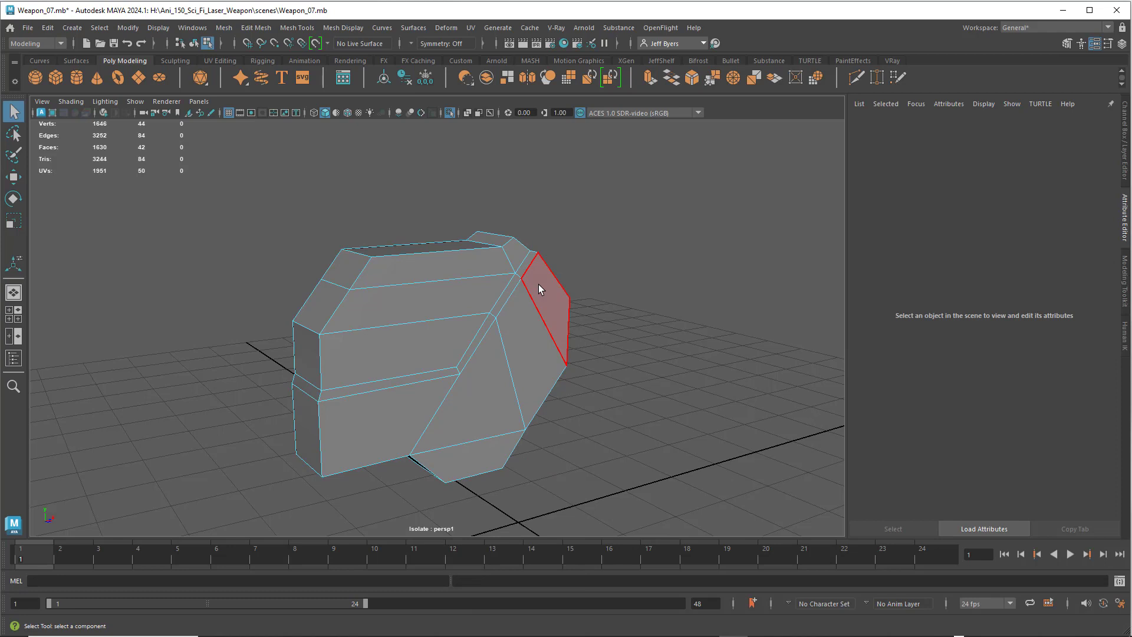
{"action": "key", "text": "1"}
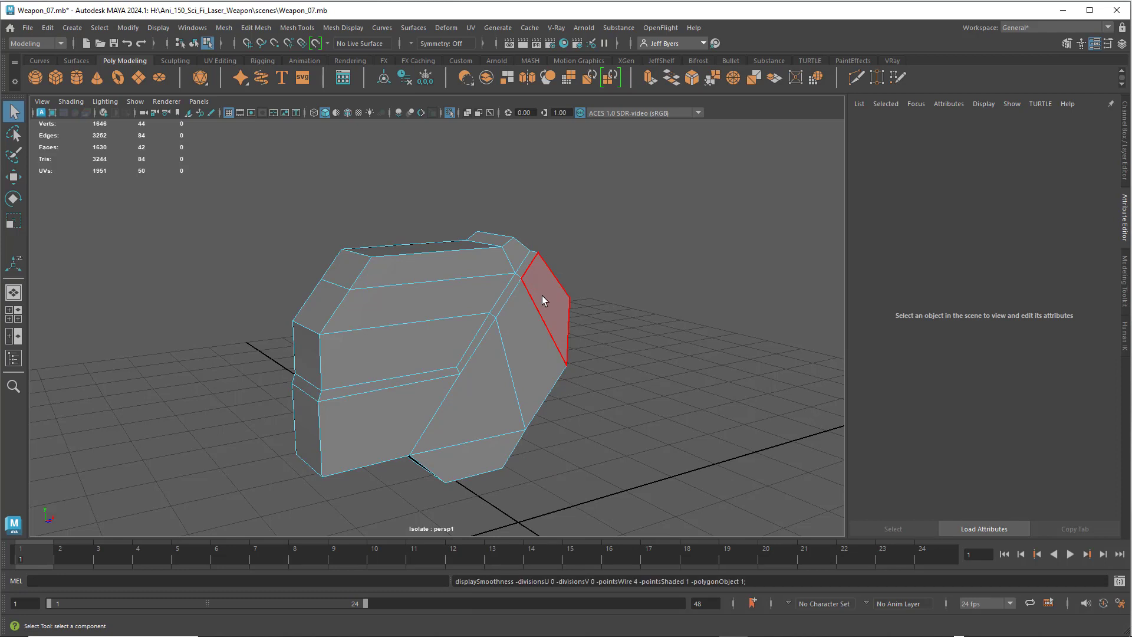
Step: Select the flat lower and rear side faces on both sides of the isolated main body piece
{"action": "left_click", "coordinate": [544, 295]}
{"action": "left_click", "coordinate": [525, 337], "text": "shift"}
{"action": "left_click", "coordinate": [492, 374], "text": "shift"}
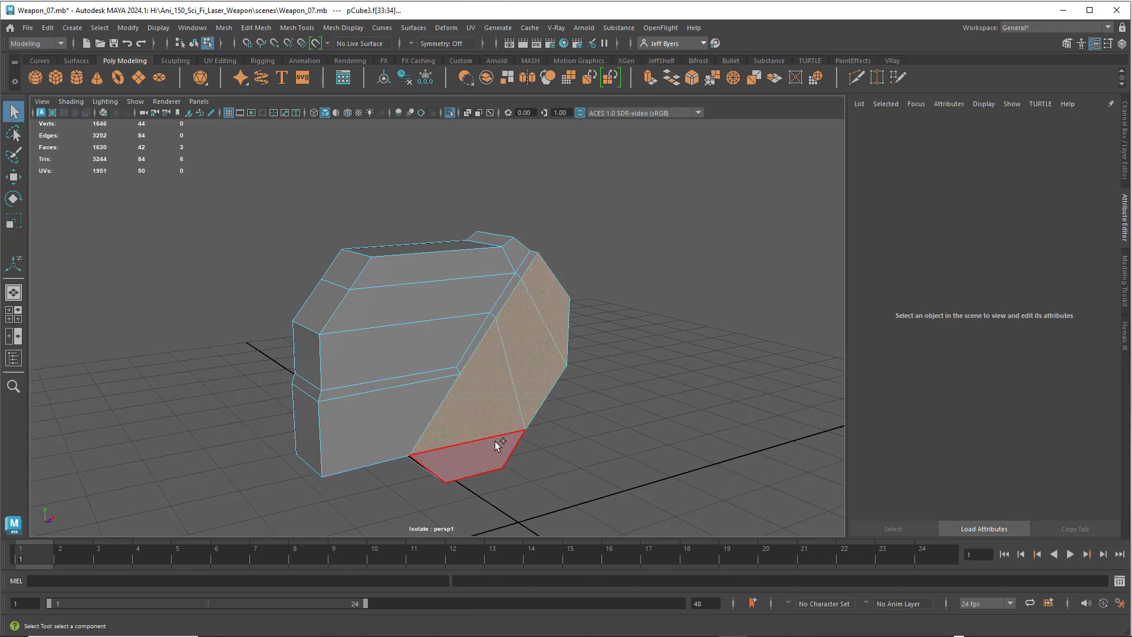
{"action": "left_click", "coordinate": [494, 444], "text": "shift"}
{"action": "left_click", "coordinate": [426, 420], "text": "shift"}
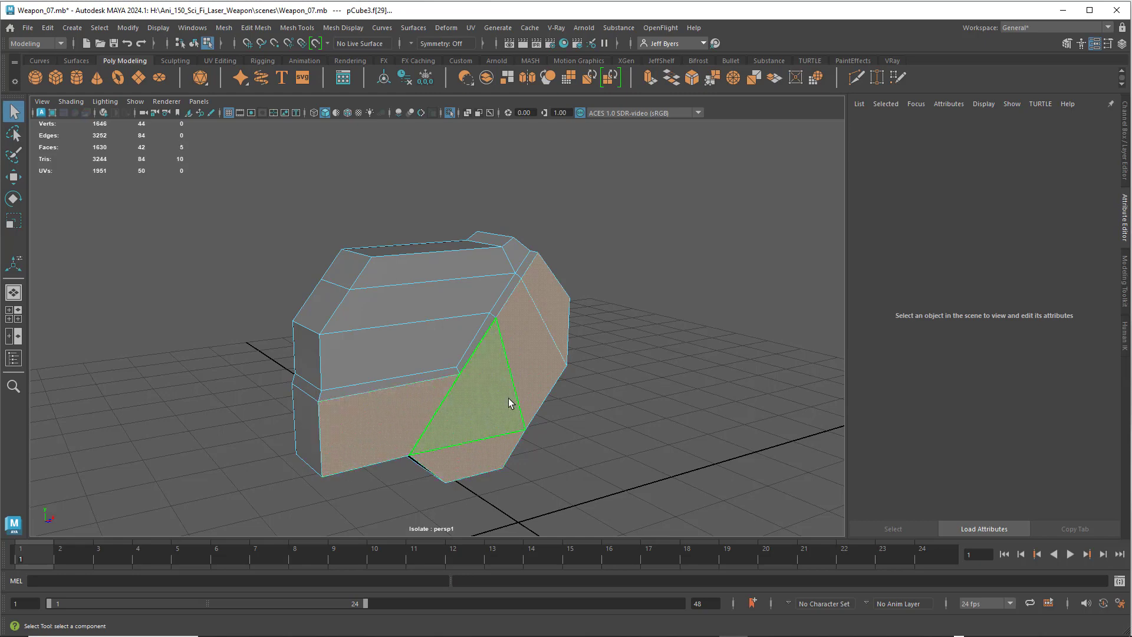
{"action": "left_click_drag", "start_coordinate": [510, 404], "coordinate": [349, 381], "text": "alt"}
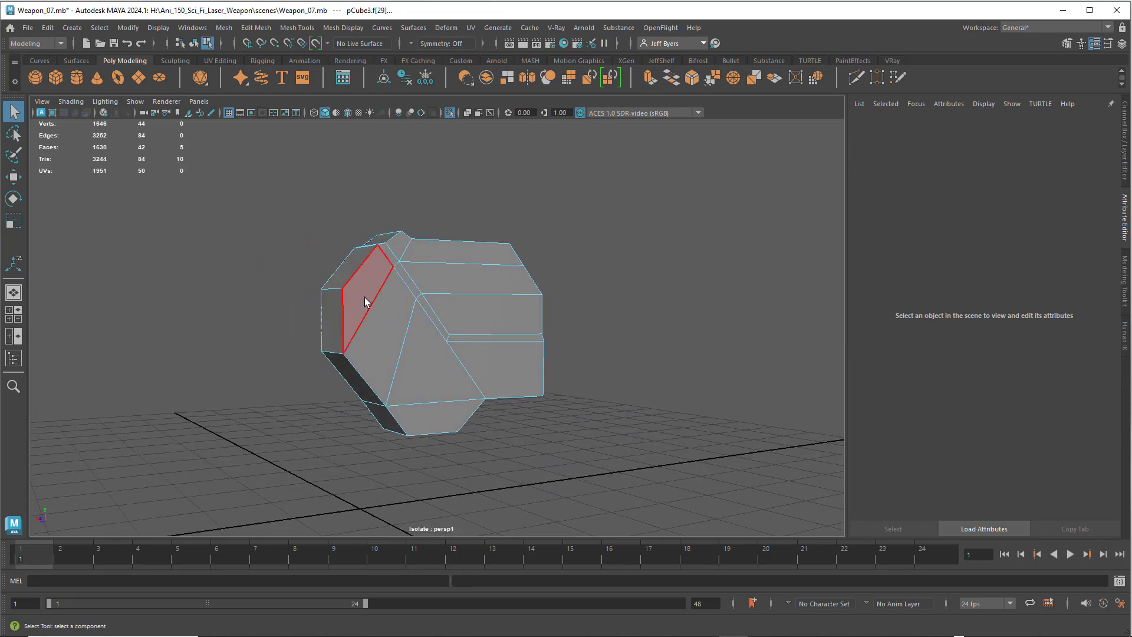
{"action": "left_click", "coordinate": [365, 301], "text": "shift"}
{"action": "left_click", "coordinate": [392, 324], "text": "shift"}
{"action": "left_click", "coordinate": [430, 368], "text": "shift"}
{"action": "left_click", "coordinate": [434, 409], "text": "shift"}
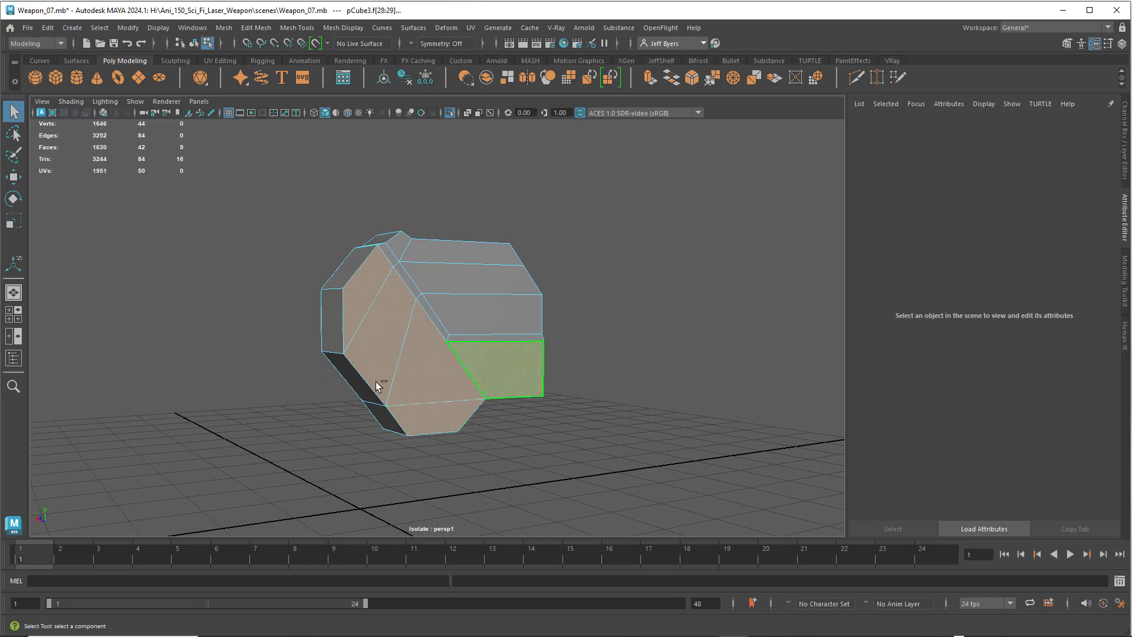
Step: Bring back the whole weapon and scale the selected side faces of the main body piece along its thickness
{"action": "left_click_drag", "start_coordinate": [360, 389], "coordinate": [437, 324], "text": "alt"}
{"action": "middle_click_drag", "start_coordinate": [437, 323], "coordinate": [419, 327], "text": "alt"}
{"action": "key", "text": "r"}
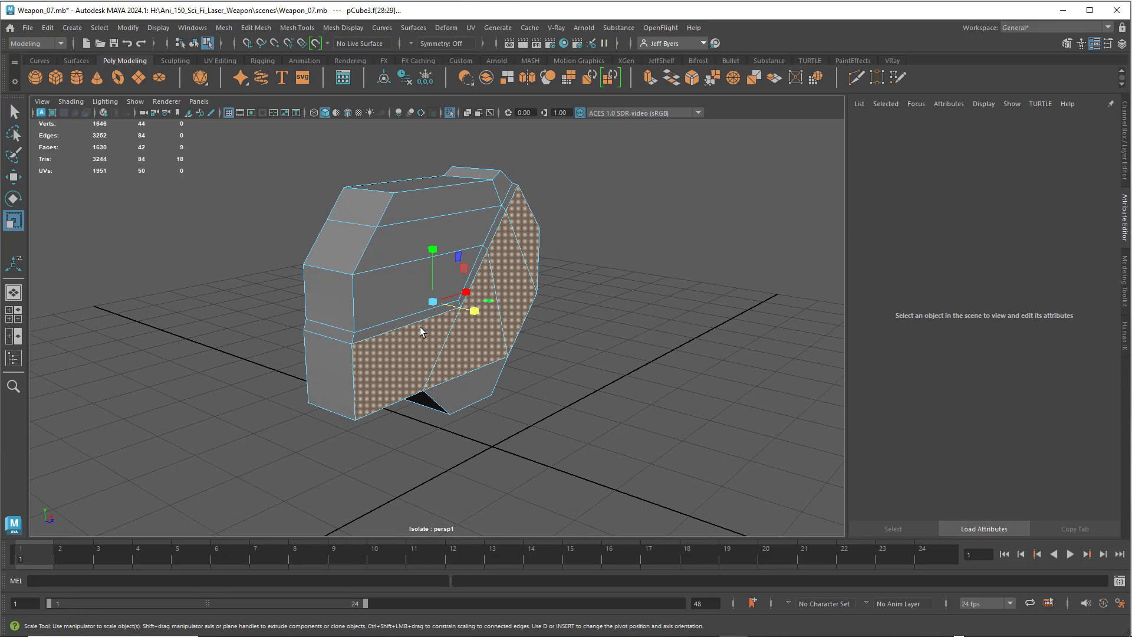
{"action": "key", "text": "ctrl+1"}
{"action": "left_click_drag", "start_coordinate": [475, 311], "coordinate": [543, 334]}
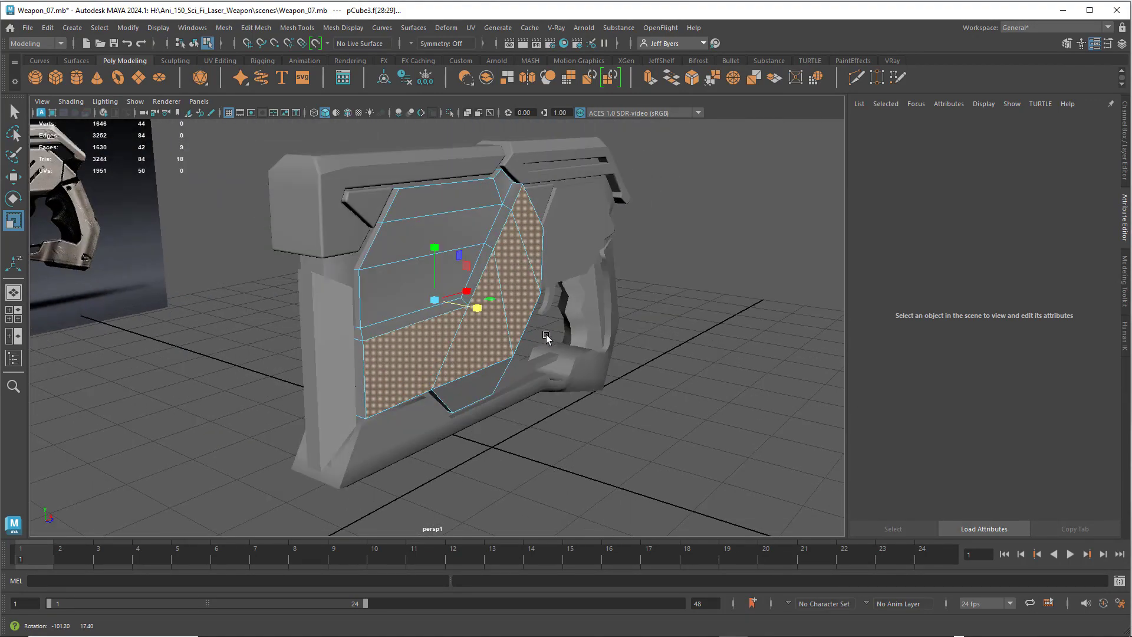
Step: Examine the main body piece's side surfaces from several angles against the rest of the weapon and the reference image
{"action": "mouse_move", "coordinate": [482, 309]}
{"action": "left_mouse_down", "text": "alt"}
{"action": "mouse_move", "coordinate": [497, 319]}
{"action": "mouse_move", "coordinate": [451, 328]}
{"action": "mouse_move", "coordinate": [542, 320]}
{"action": "mouse_move", "coordinate": [491, 326]}
{"action": "left_mouse_up", "text": "alt"}
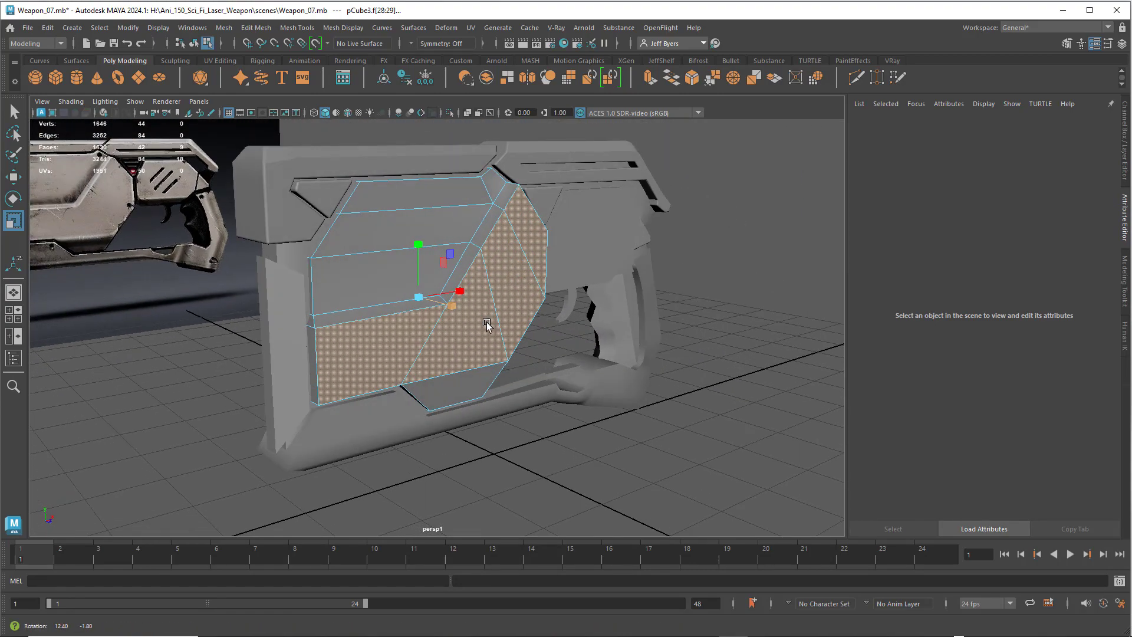
{"action": "scroll", "coordinate": [413, 329], "scroll_direction": "up", "scroll_amount": 3}
{"action": "left_click_drag", "start_coordinate": [413, 328], "coordinate": [402, 328], "text": "alt"}
{"action": "left_click", "coordinate": [533, 384]}
{"action": "left_click_drag", "start_coordinate": [437, 362], "coordinate": [400, 343], "text": "alt"}
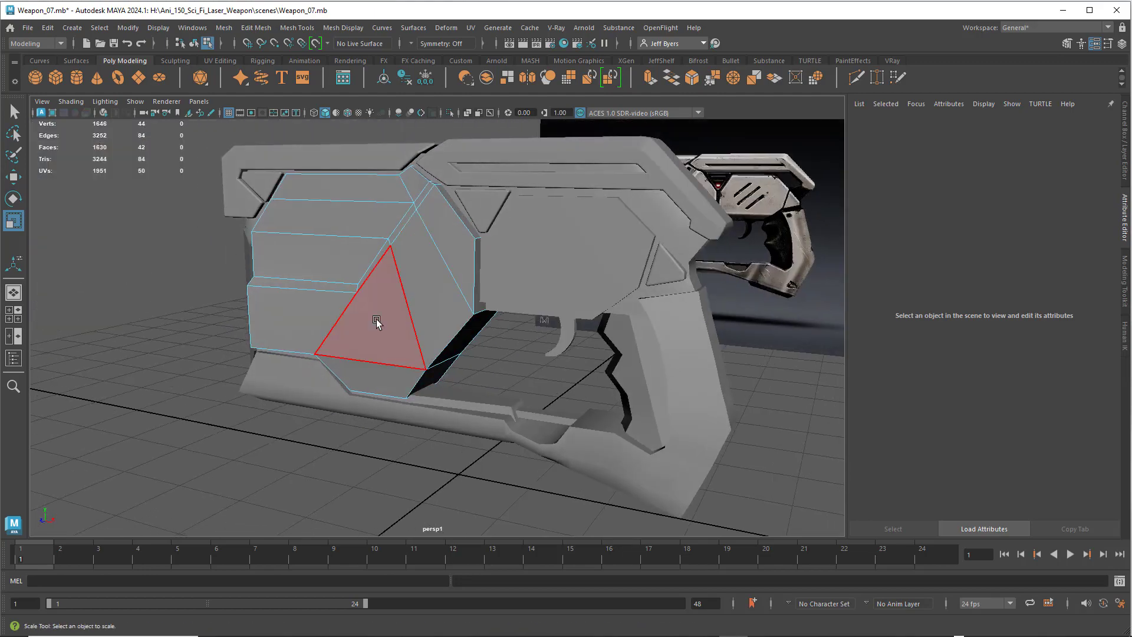
{"action": "right_click_drag", "start_coordinate": [377, 300], "coordinate": [374, 370]}
{"action": "scroll", "coordinate": [419, 371], "scroll_direction": "down", "scroll_amount": 5}
{"action": "left_click_drag", "start_coordinate": [420, 371], "coordinate": [481, 360], "text": "alt"}
{"action": "middle_click_drag", "start_coordinate": [461, 337], "coordinate": [461, 349], "text": "alt"}
{"action": "left_click_drag", "start_coordinate": [462, 352], "coordinate": [158, 303], "text": "alt"}
{"action": "left_click_drag", "start_coordinate": [416, 359], "coordinate": [368, 357], "text": "alt"}
{"action": "middle_click_drag", "start_coordinate": [433, 360], "coordinate": [311, 344], "text": "alt"}
{"action": "right_click_drag", "start_coordinate": [250, 344], "coordinate": [326, 346], "text": "alt"}
{"action": "left_click_drag", "start_coordinate": [391, 358], "coordinate": [321, 368], "text": "alt"}
{"action": "scroll", "coordinate": [373, 348], "scroll_direction": "up", "scroll_amount": 3}
Step: Select the edges bordering the diagonal and horizontal step strip on both sides of the main body piece
{"action": "right_click", "coordinate": [377, 301]}
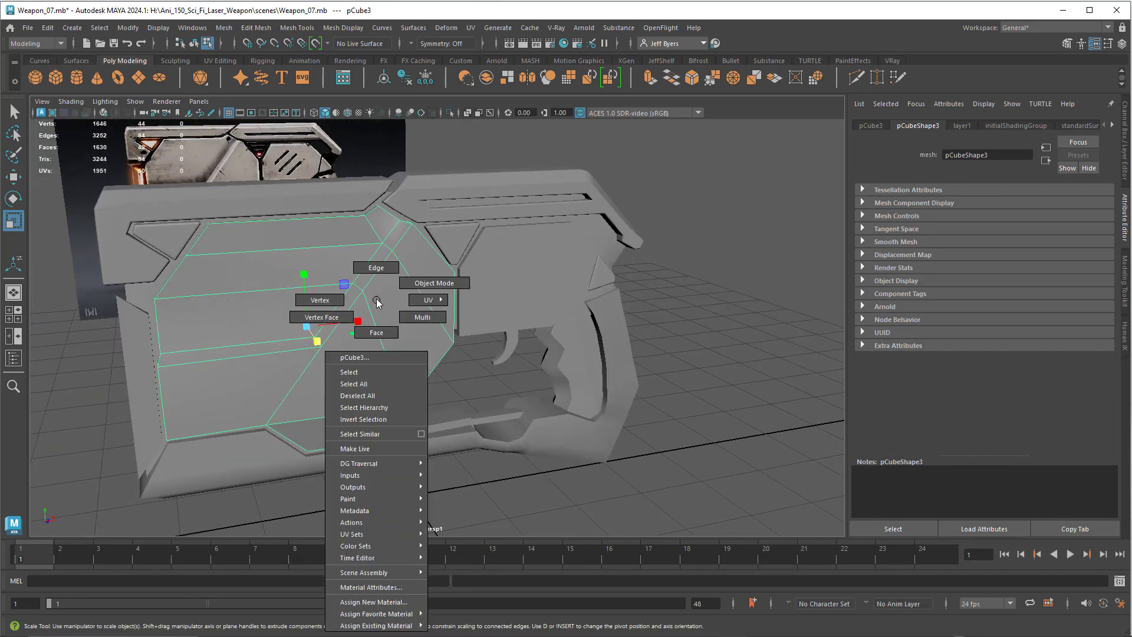
{"action": "left_click", "coordinate": [376, 269]}
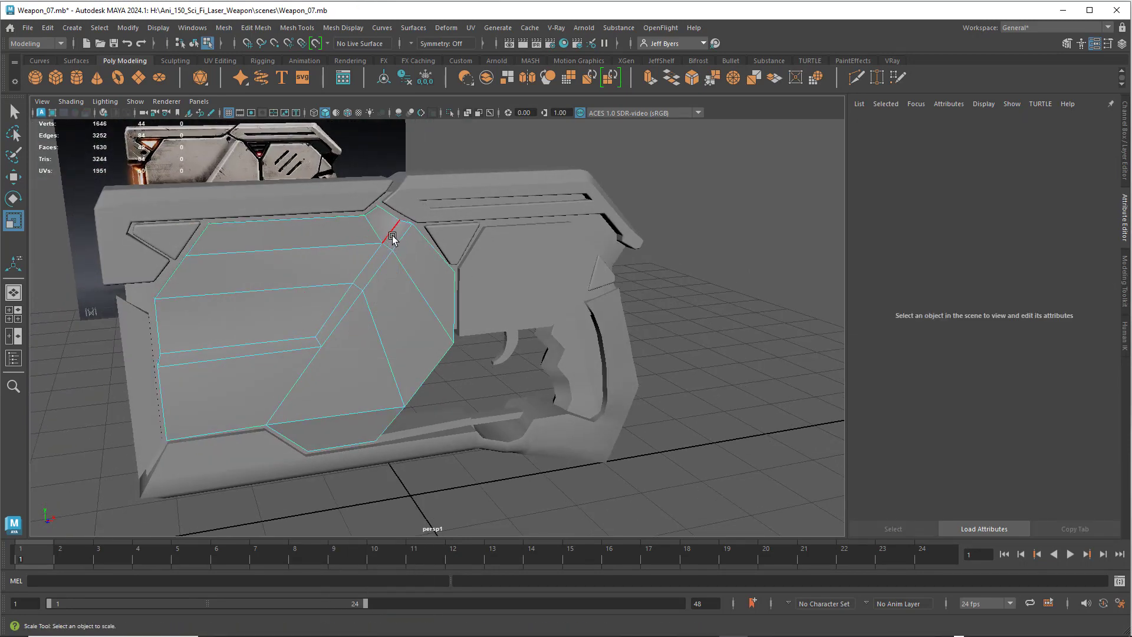
{"action": "key", "text": "q"}
{"action": "left_click", "coordinate": [393, 235]}
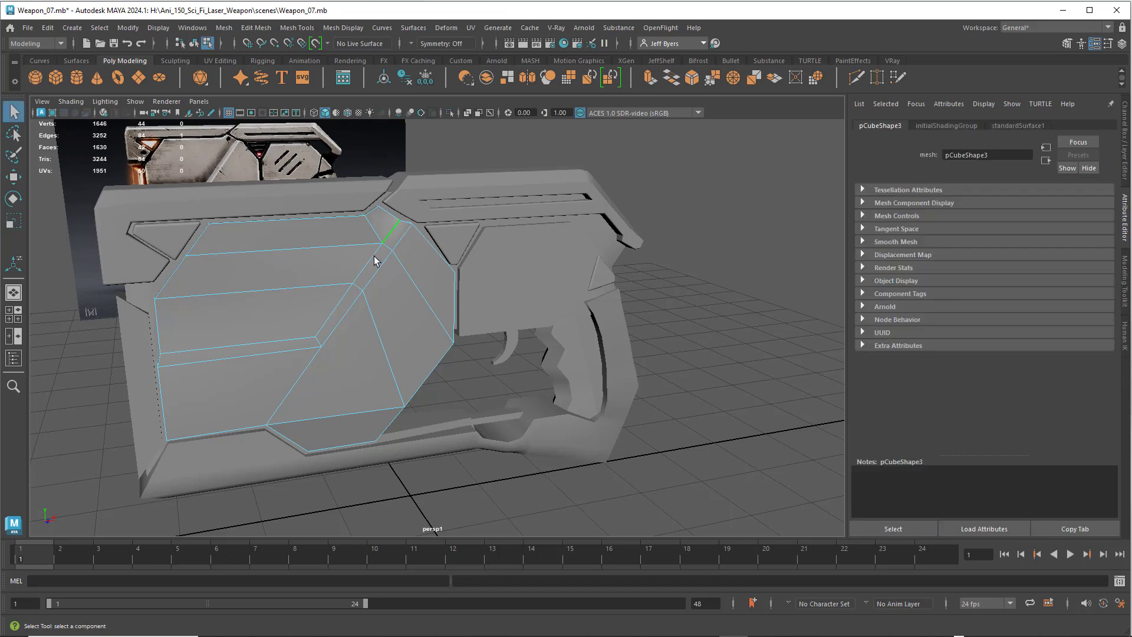
{"action": "left_click", "coordinate": [301, 342], "text": "shift"}
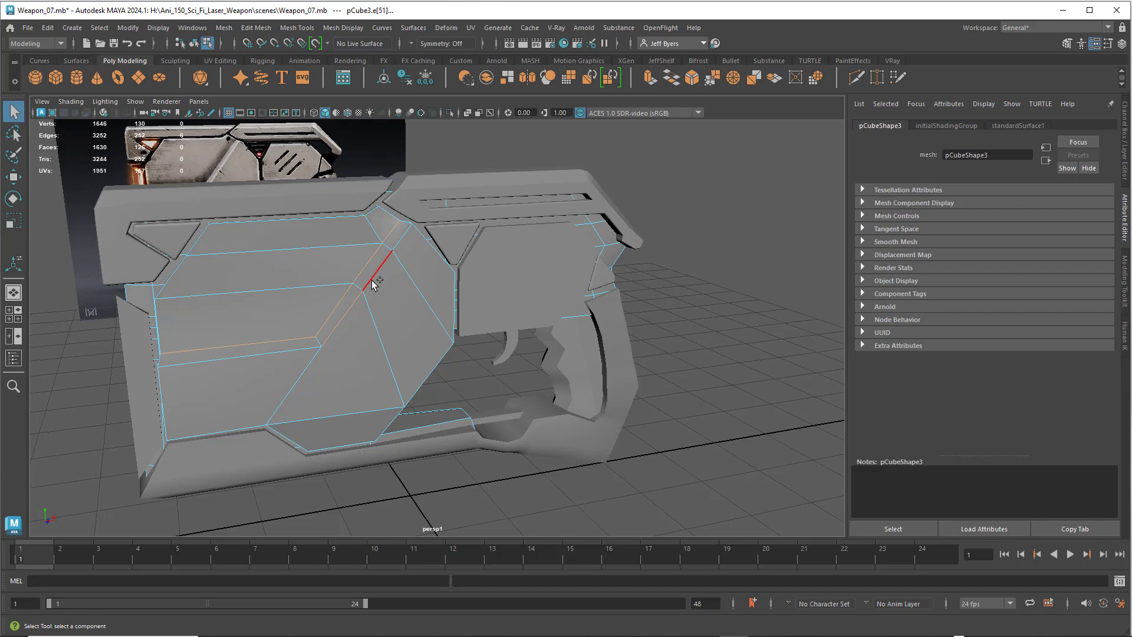
{"action": "key", "text": "ctrl+z"}
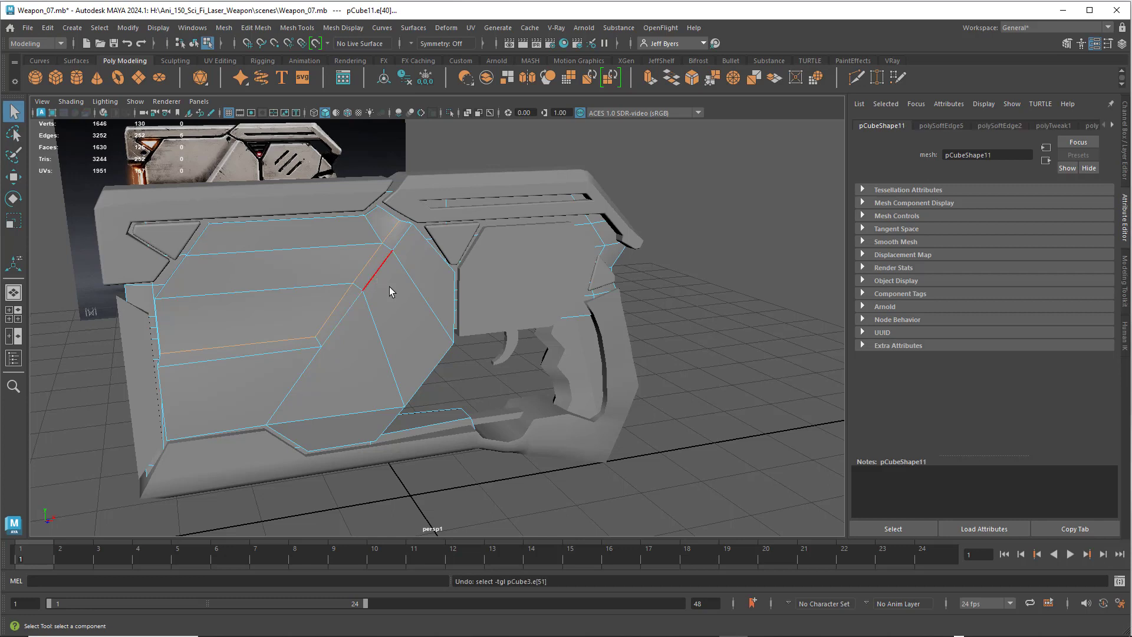
{"action": "right_click_drag", "start_coordinate": [391, 270], "coordinate": [366, 342]}
{"action": "right_click_drag", "start_coordinate": [473, 385], "coordinate": [476, 275]}
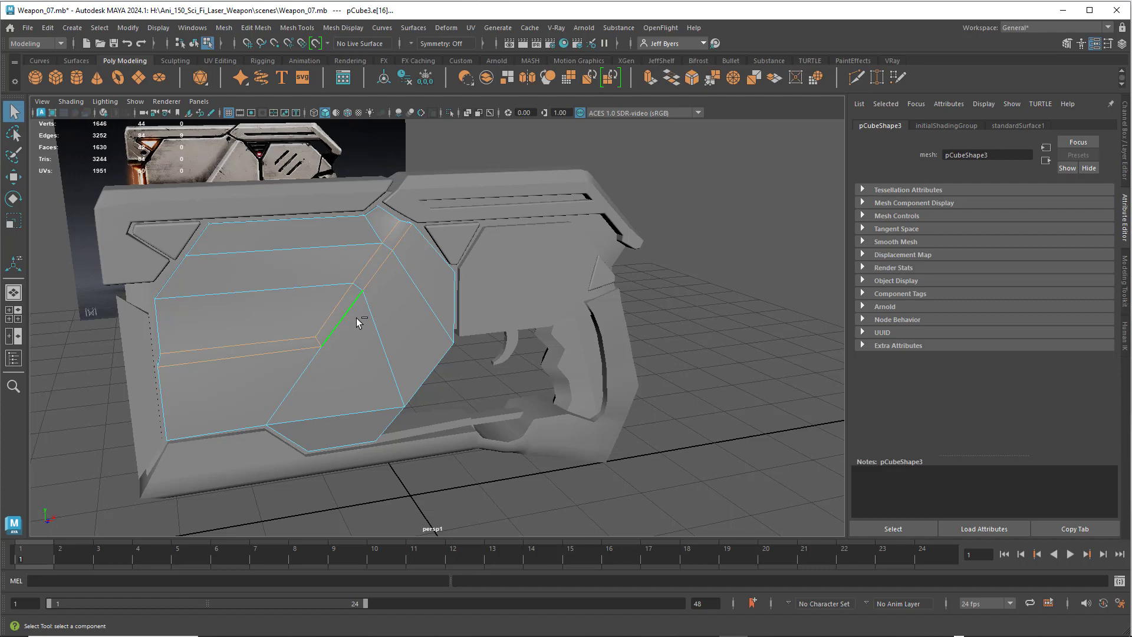
{"action": "left_click_drag", "start_coordinate": [297, 326], "coordinate": [380, 373], "text": "alt"}
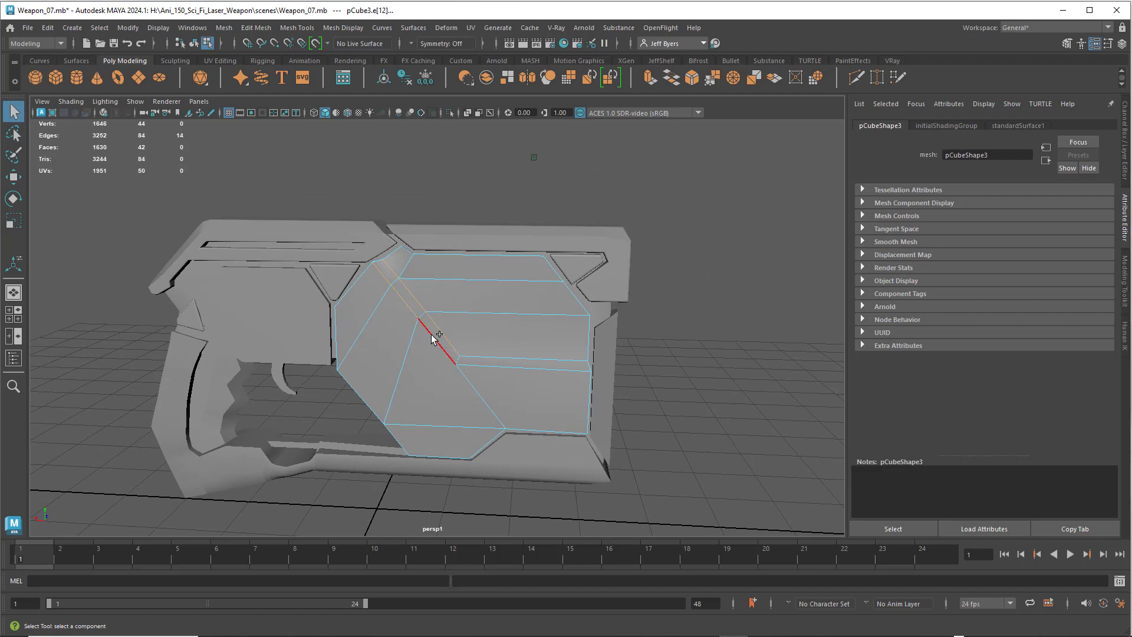
{"action": "left_click", "coordinate": [470, 360], "text": "shift"}
Step: Harden the selected step-strip edges, return to object selection and check the shading against the reference image
{"action": "left_click_drag", "start_coordinate": [555, 385], "coordinate": [368, 374], "text": "alt"}
{"action": "key", "text": "space"}
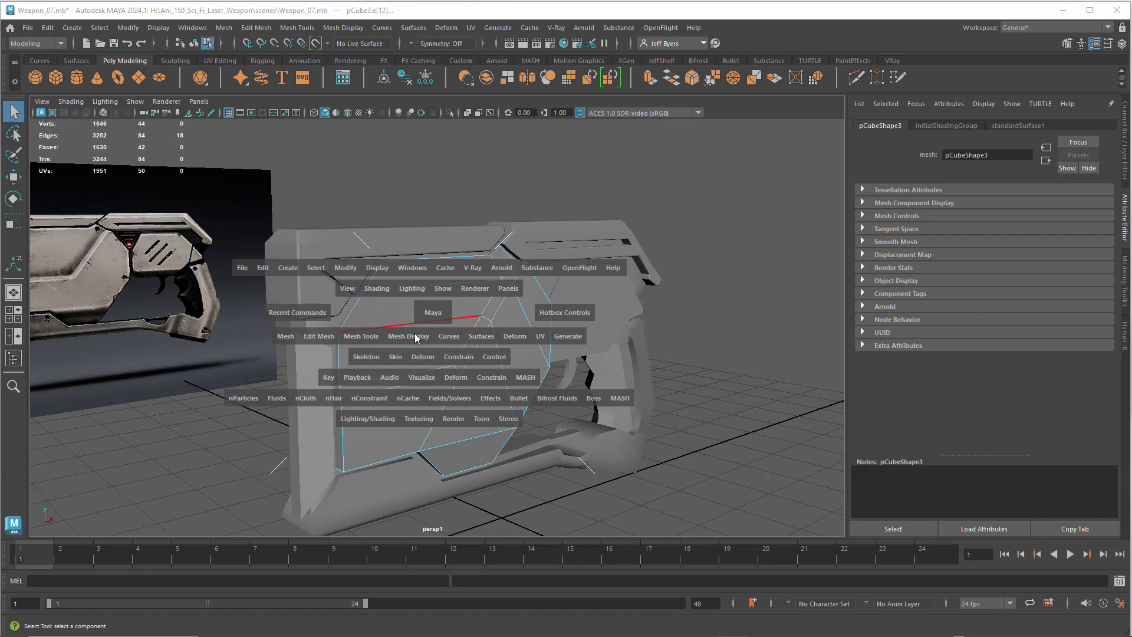
{"action": "left_click", "coordinate": [416, 334]}
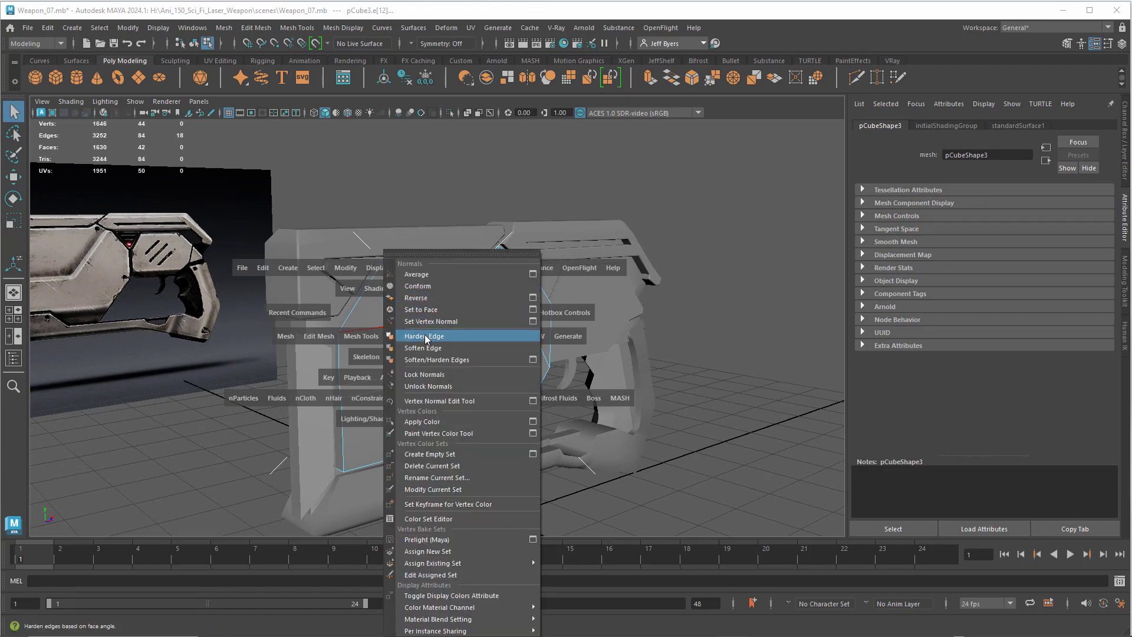
{"action": "left_click", "coordinate": [424, 335]}
{"action": "right_click_drag", "start_coordinate": [425, 300], "coordinate": [410, 363]}
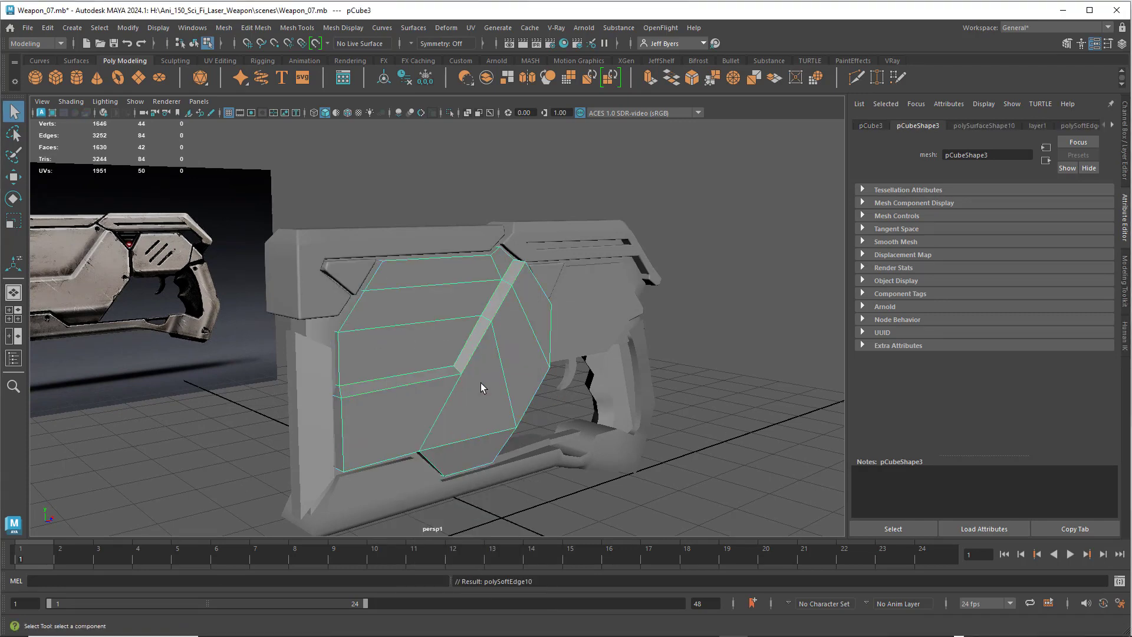
{"action": "left_click", "coordinate": [688, 381]}
{"action": "left_click_drag", "start_coordinate": [518, 366], "coordinate": [543, 278], "text": "alt"}
{"action": "middle_click_drag", "start_coordinate": [449, 304], "coordinate": [505, 298], "text": "alt"}
{"action": "left_click_drag", "start_coordinate": [505, 298], "coordinate": [272, 324], "text": "alt"}
{"action": "left_click_drag", "start_coordinate": [686, 317], "coordinate": [640, 306], "text": "alt"}
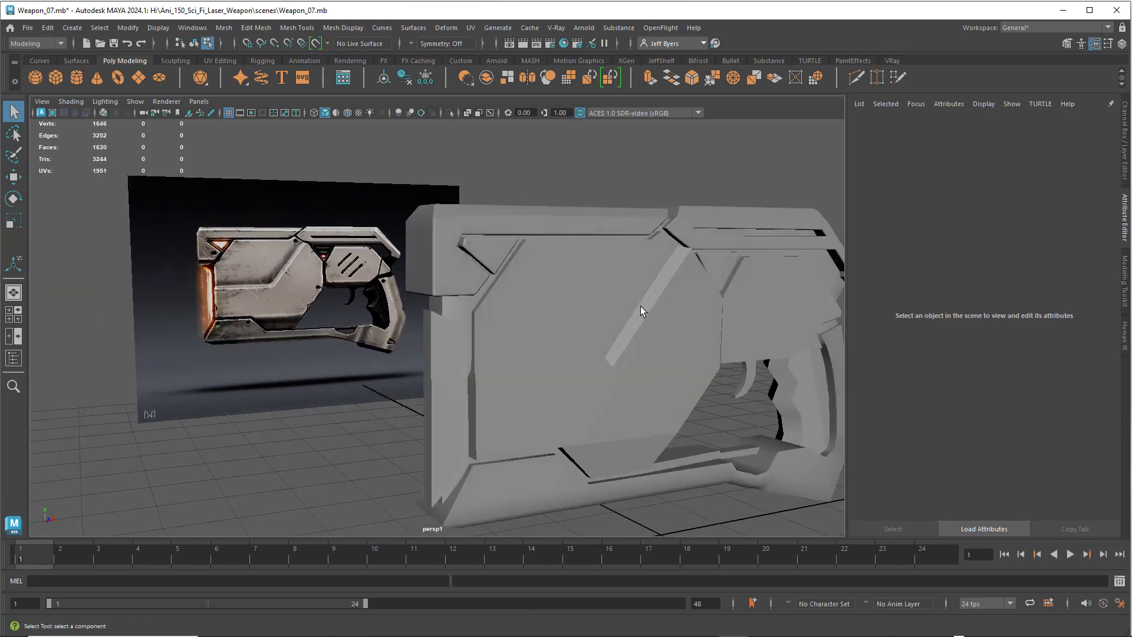
Step: Reselect the main body piece as an object and isolate it in the view
{"action": "key", "text": "ctrl+z"}
{"action": "mouse_move", "coordinate": [678, 339]}
{"action": "left_mouse_down", "text": "alt"}
{"action": "mouse_move", "coordinate": [642, 337]}
{"action": "mouse_move", "coordinate": [670, 344]}
{"action": "left_mouse_up", "text": "alt"}
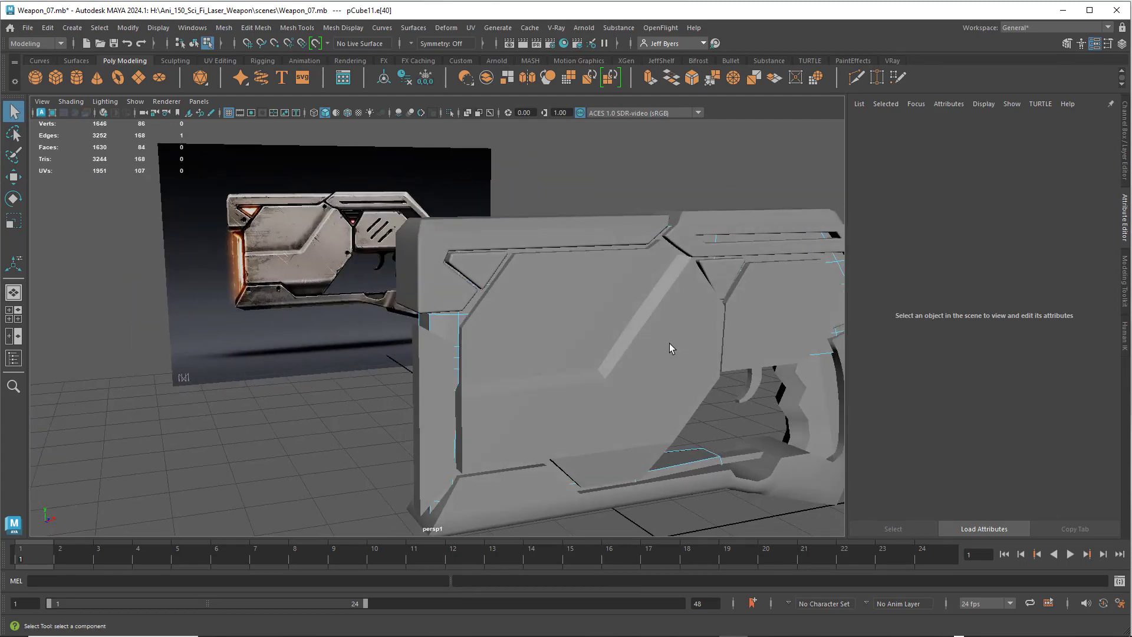
{"action": "right_click_drag", "start_coordinate": [670, 343], "coordinate": [648, 369]}
{"action": "scroll", "coordinate": [643, 350], "scroll_direction": "down", "scroll_amount": 3}
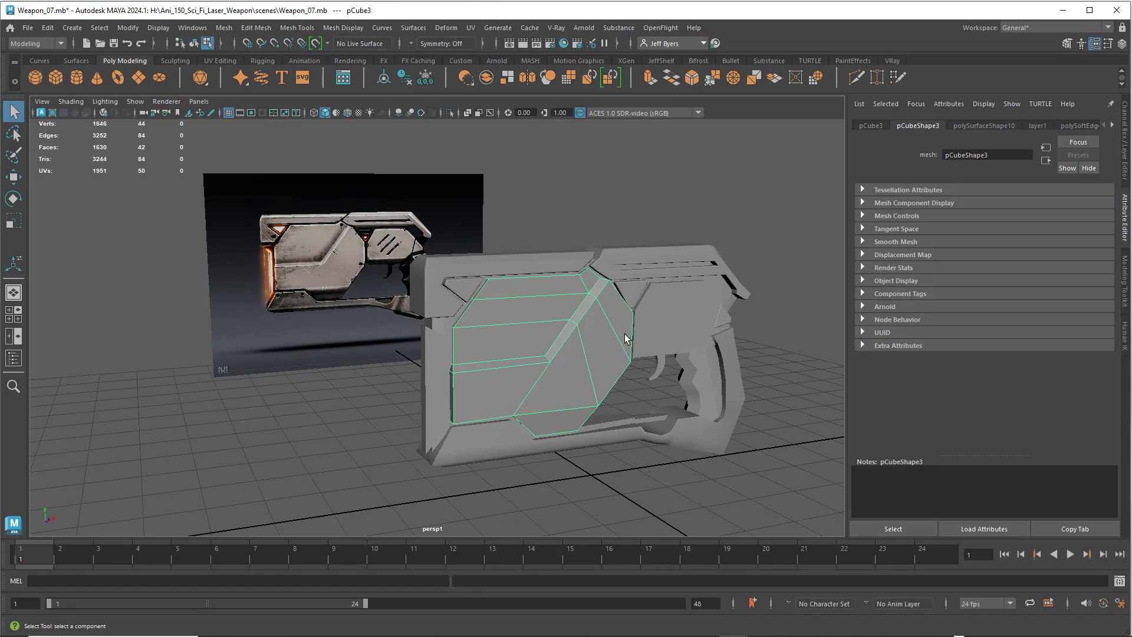
{"action": "key", "text": "ctrl+1"}
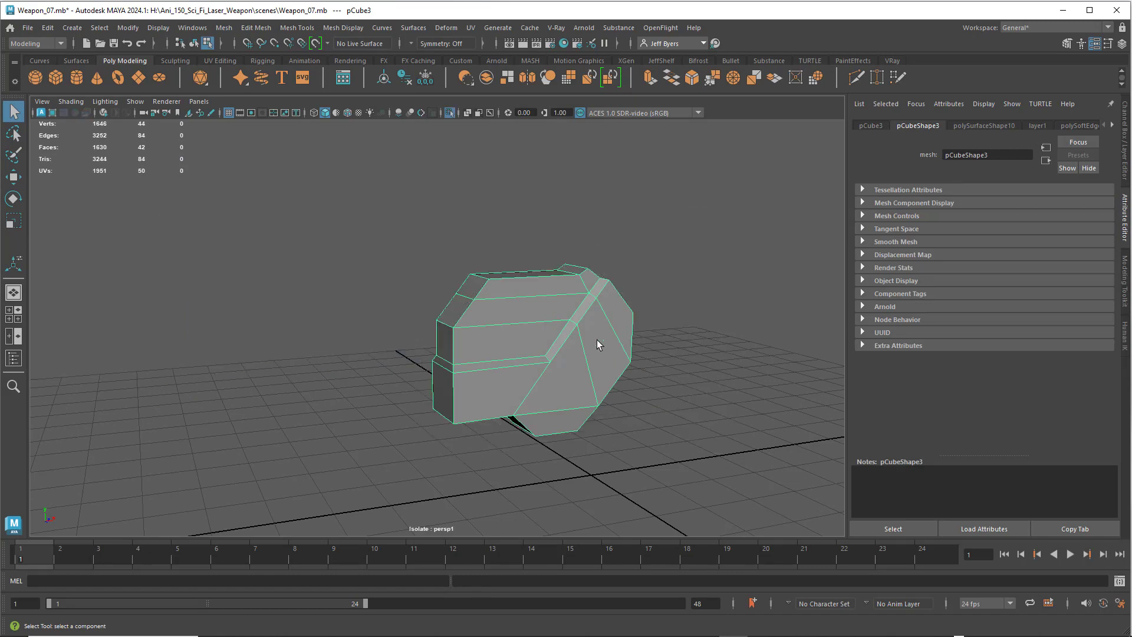
{"action": "scroll", "coordinate": [595, 339], "scroll_direction": "up", "scroll_amount": 5}
{"action": "left_click_drag", "start_coordinate": [599, 321], "coordinate": [607, 281], "text": "alt"}
Step: Select the edges outlining one side of the main body piece along its top, front, bottom and lower rear
{"action": "right_click_drag", "start_coordinate": [609, 280], "coordinate": [616, 247]}
{"action": "left_click", "coordinate": [548, 290]}
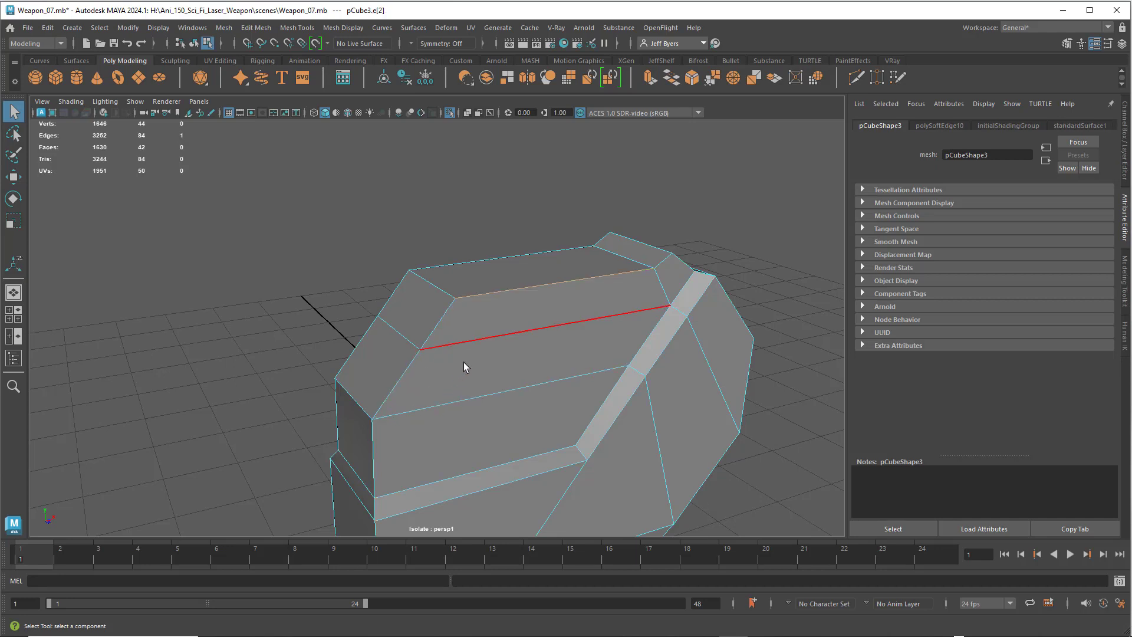
{"action": "middle_click_drag", "start_coordinate": [495, 339], "coordinate": [532, 303], "text": "alt"}
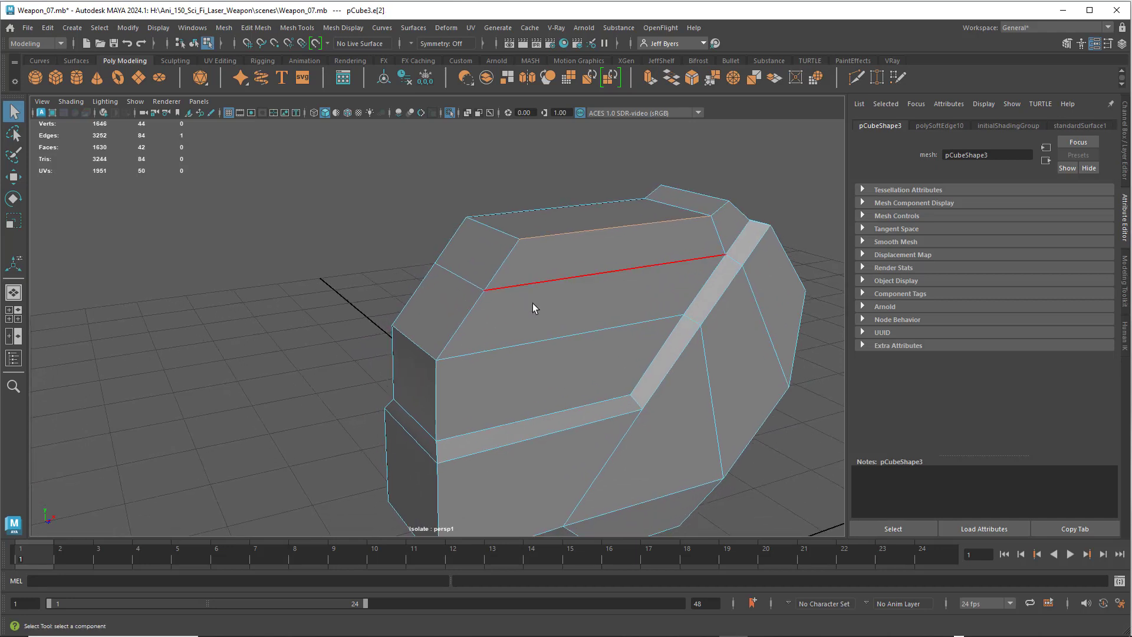
{"action": "double_click", "coordinate": [497, 273]}
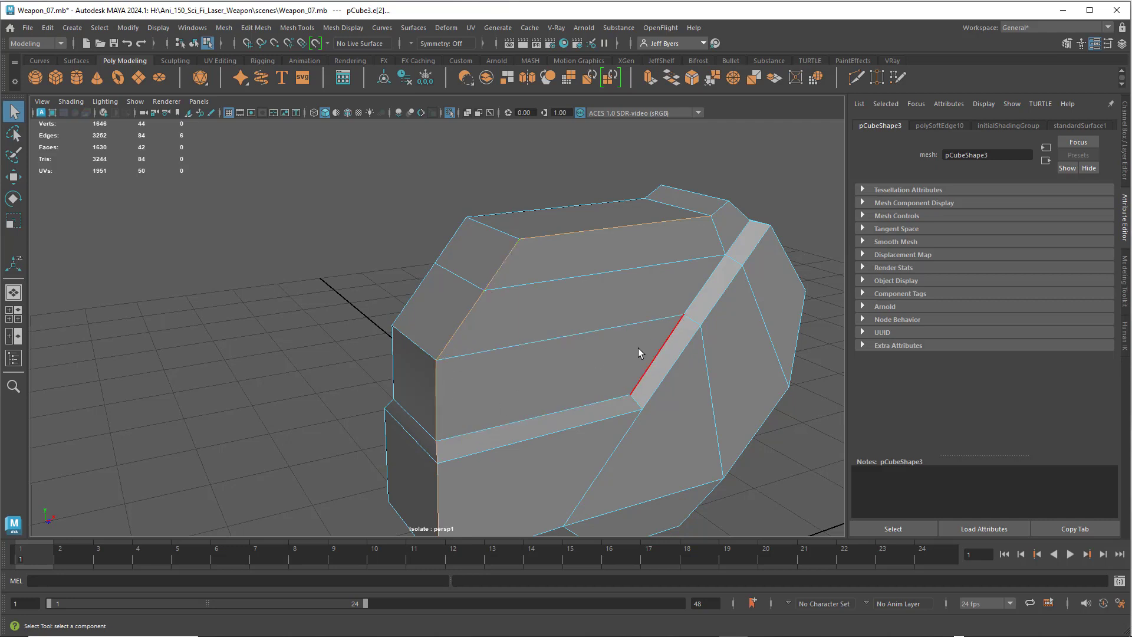
{"action": "middle_click_drag", "start_coordinate": [638, 348], "coordinate": [588, 243], "text": "alt"}
{"action": "left_click", "coordinate": [482, 430], "text": "shift"}
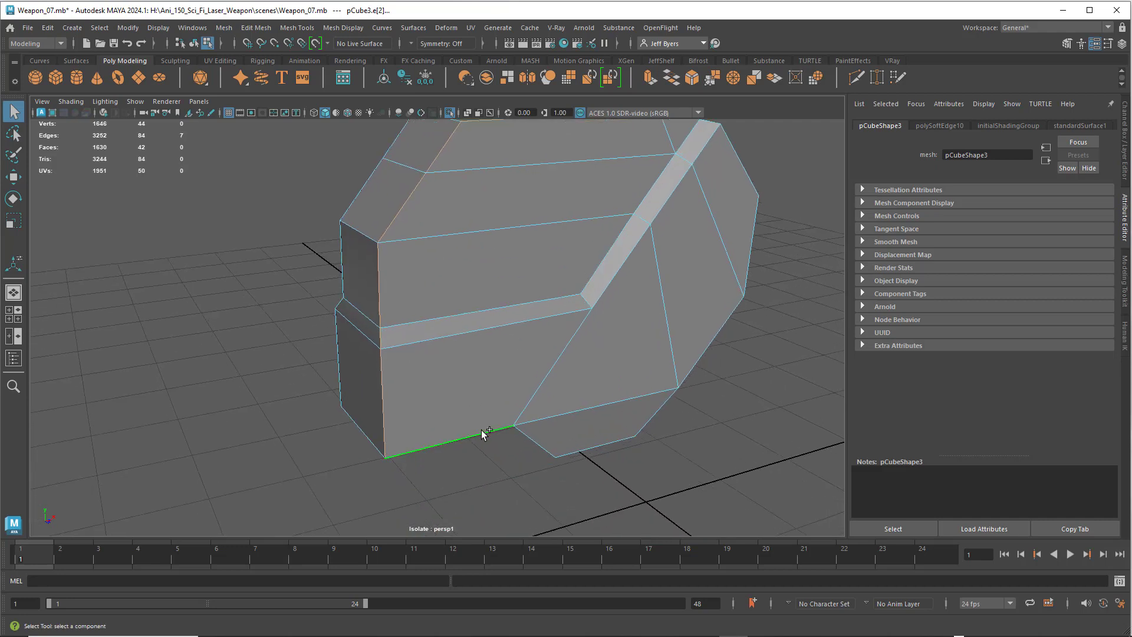
{"action": "left_click", "coordinate": [582, 448], "text": "shift"}
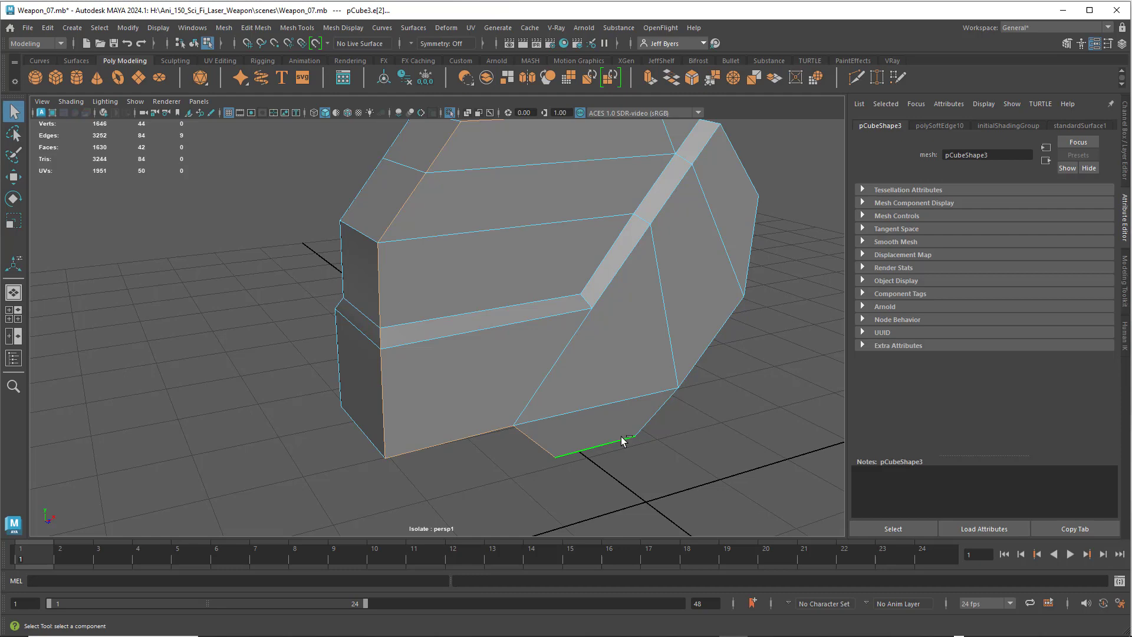
{"action": "left_click", "coordinate": [653, 420], "text": "shift"}
{"action": "left_click", "coordinate": [702, 353], "text": "shift"}
Step: Add the upper rear notch edges and the upper corner edges running across the main body's thickness to the selection
{"action": "left_click_drag", "start_coordinate": [681, 260], "coordinate": [577, 349], "text": "alt"}
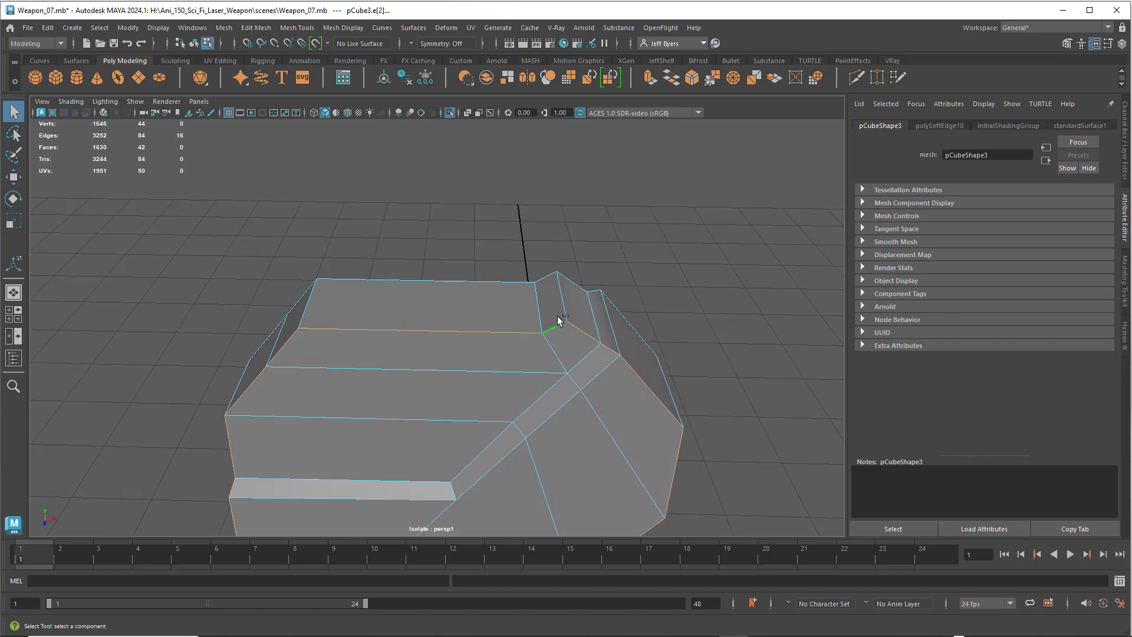
{"action": "left_click", "coordinate": [594, 338], "text": "shift"}
{"action": "left_click_drag", "start_coordinate": [615, 377], "coordinate": [604, 292], "text": "alt"}
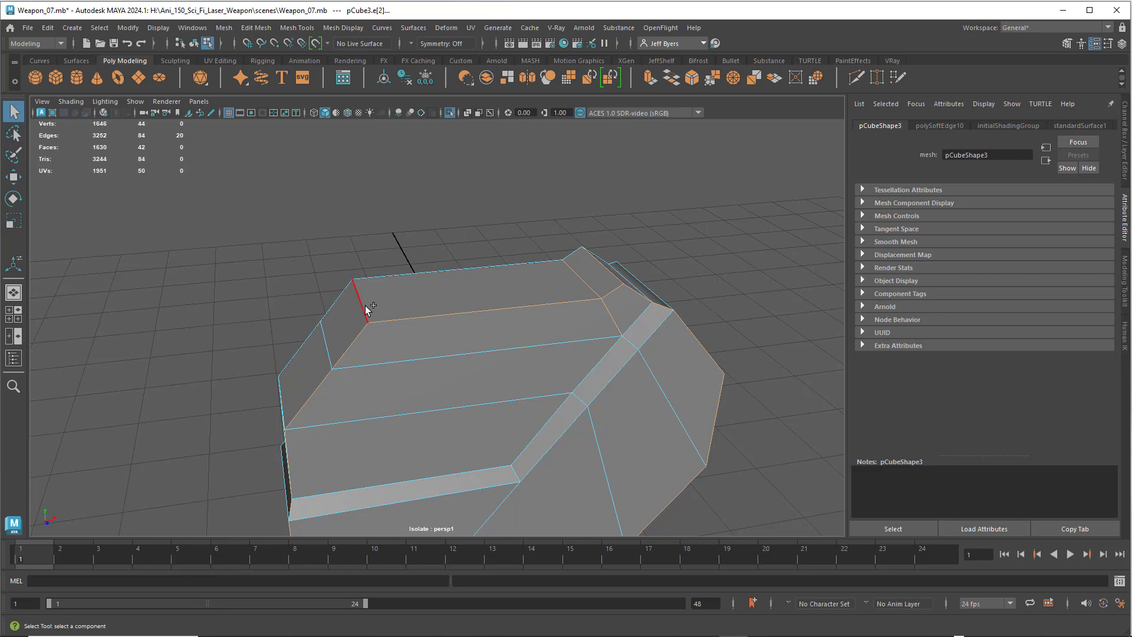
{"action": "left_click_drag", "start_coordinate": [523, 323], "coordinate": [547, 316], "text": "alt"}
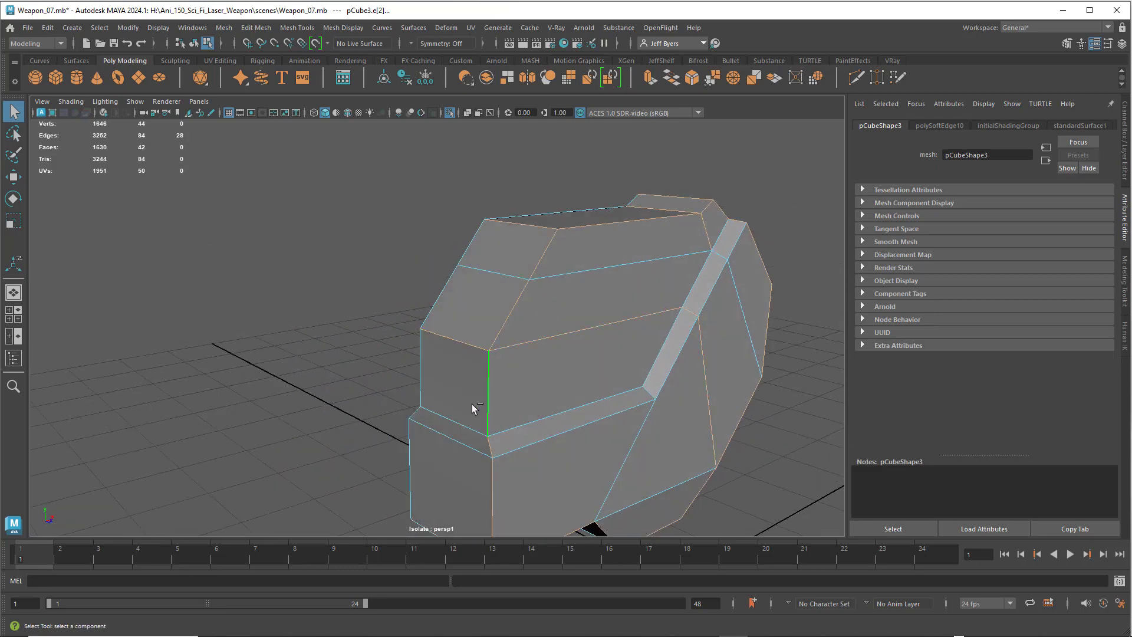
Step: Deselect the unwanted loop edges crossing the flat faces on the opposite side of the main body piece
{"action": "left_click_drag", "start_coordinate": [500, 416], "coordinate": [589, 416], "text": "alt"}
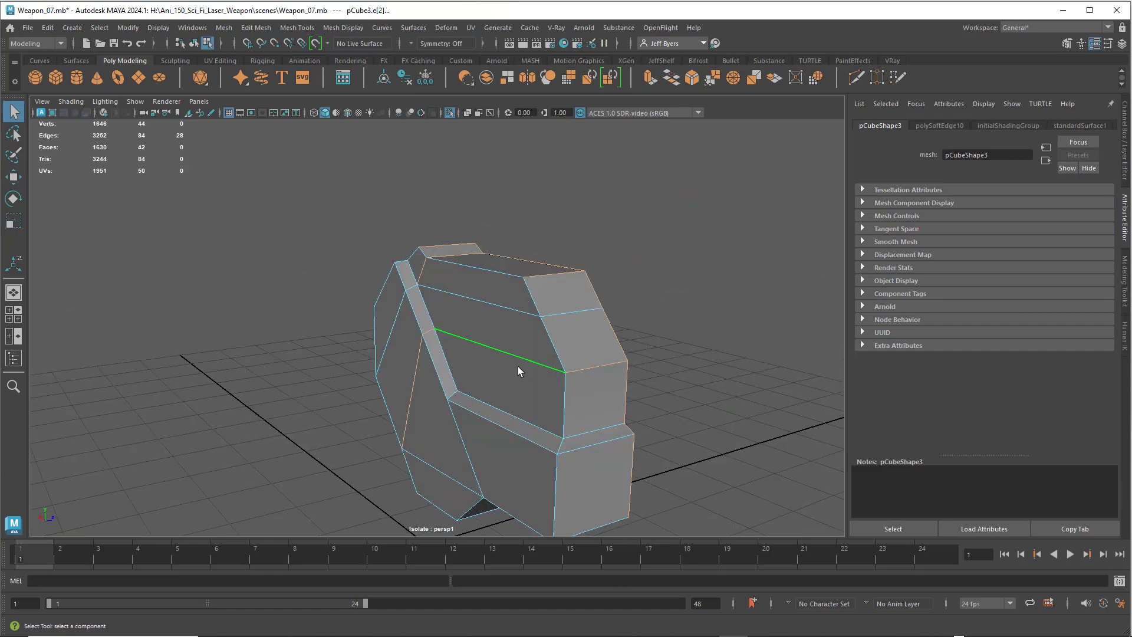
{"action": "left_click", "coordinate": [411, 393], "text": "shift"}
{"action": "left_click", "coordinate": [594, 369], "text": "shift"}
{"action": "left_click_drag", "start_coordinate": [608, 381], "coordinate": [468, 394], "text": "alt"}
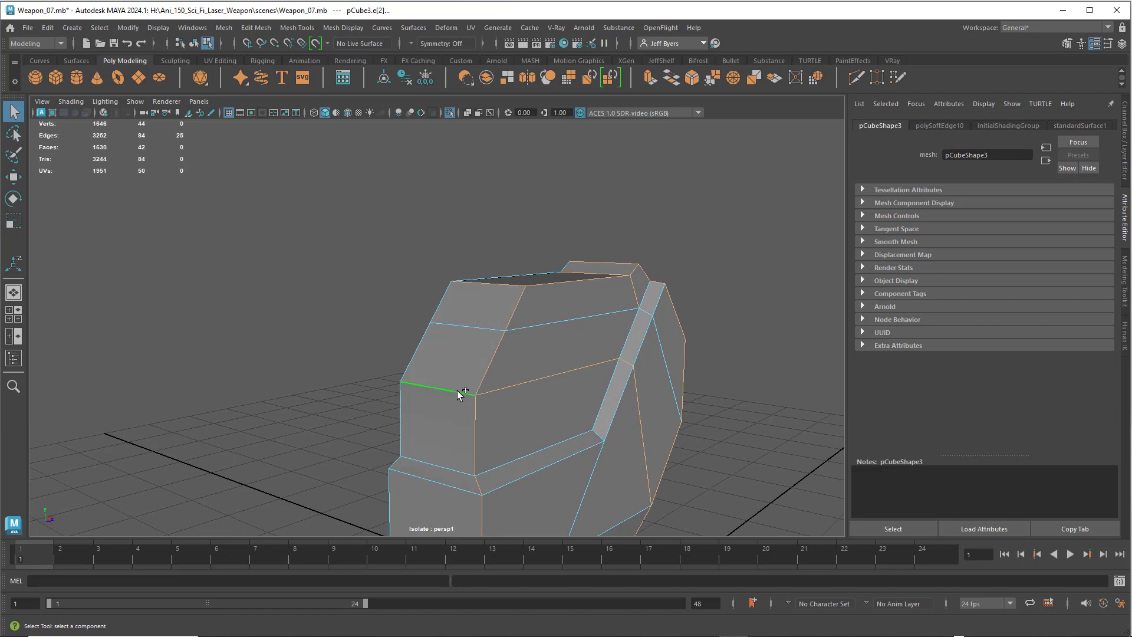
Step: Add the main body piece's front underside edge and the rear corner edges running across its thickness to the selection
{"action": "left_click_drag", "start_coordinate": [540, 415], "coordinate": [416, 379], "text": "alt"}
{"action": "key", "text": "super"}
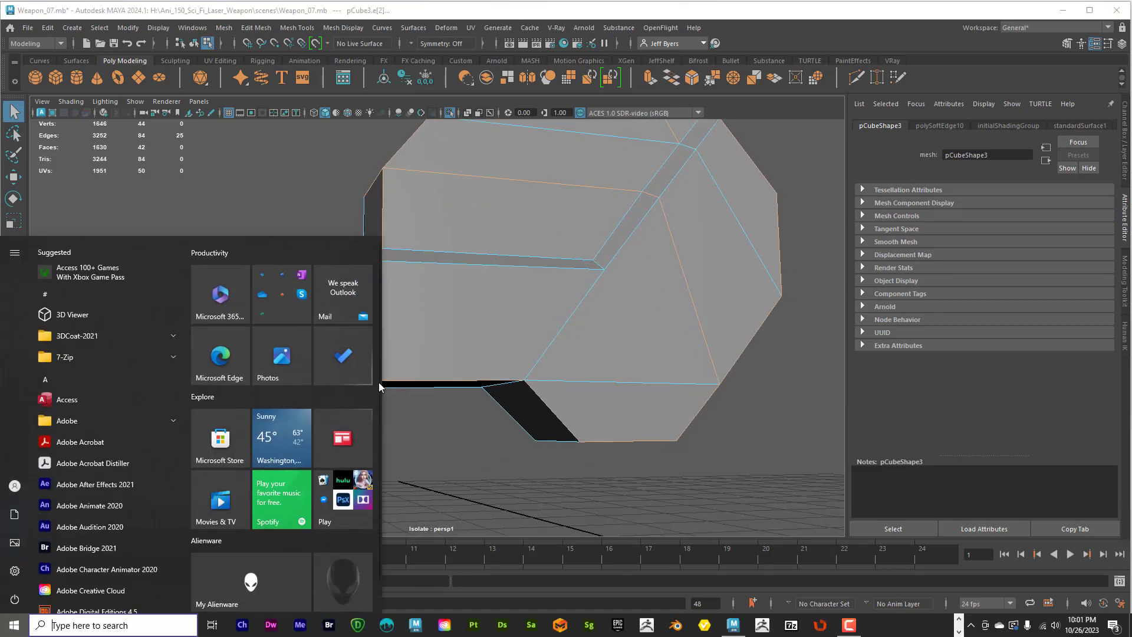
{"action": "left_click", "coordinate": [385, 386]}
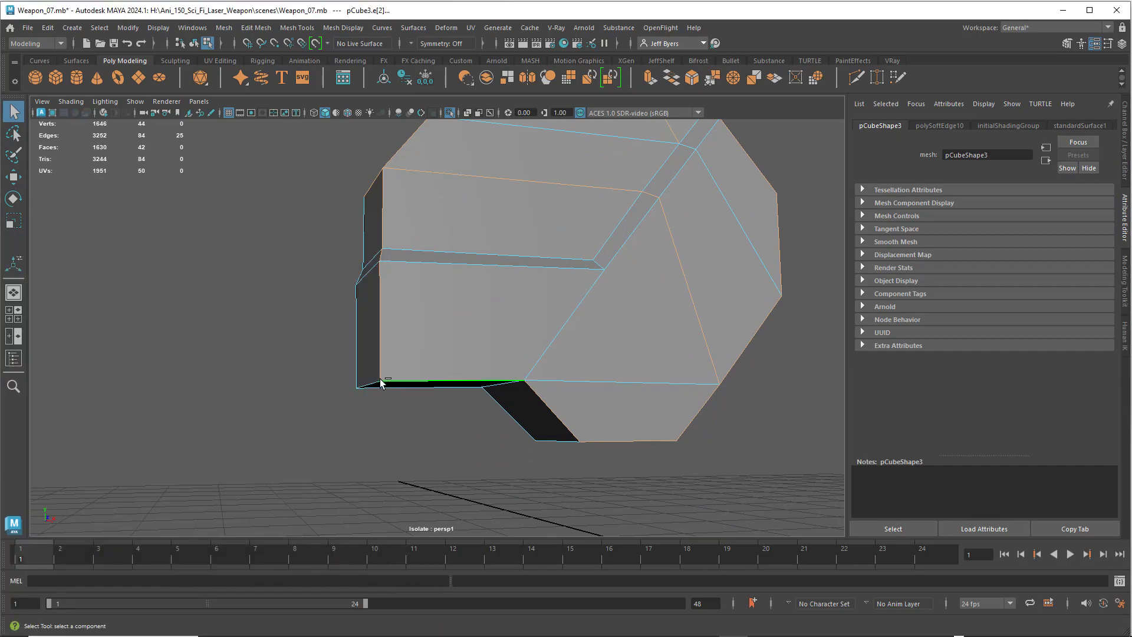
{"action": "left_click", "coordinate": [393, 387], "text": "shift"}
{"action": "left_click_drag", "start_coordinate": [543, 401], "coordinate": [560, 288], "text": "alt"}
{"action": "left_click", "coordinate": [561, 288], "text": "shift"}
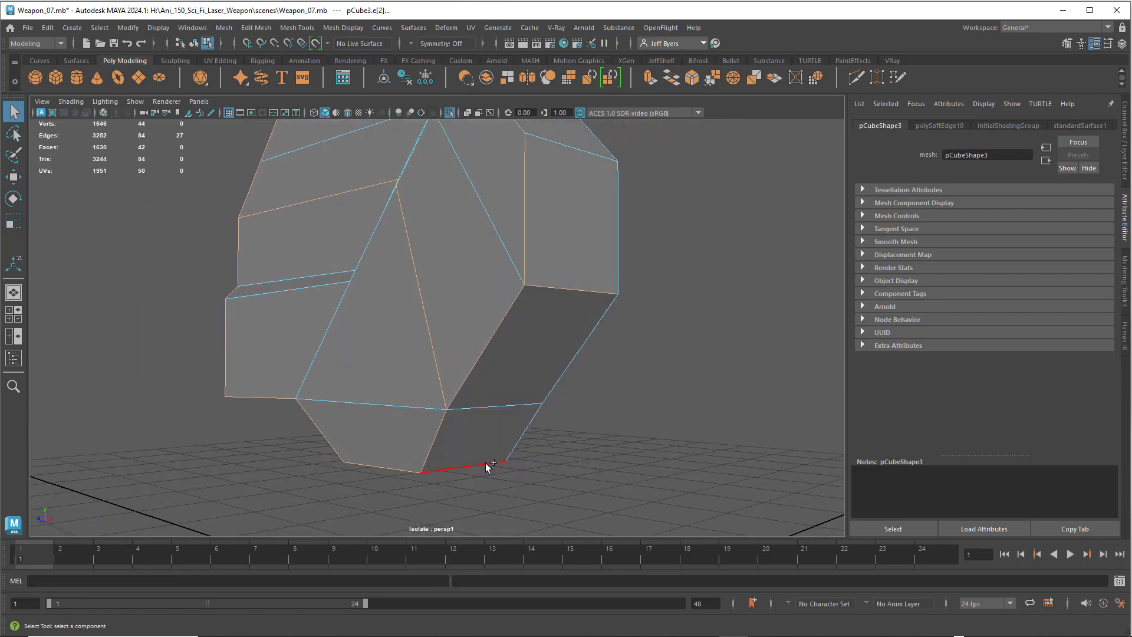
{"action": "left_click_drag", "start_coordinate": [549, 356], "coordinate": [487, 300], "text": "alt"}
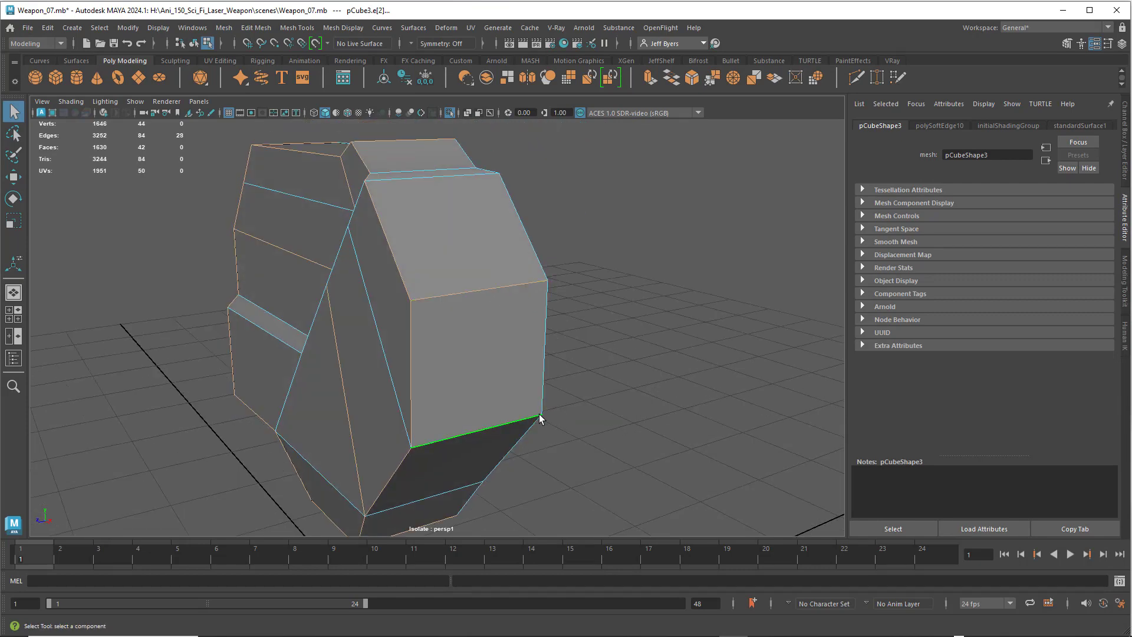
Step: Add the rear notch, upper rear and upper front outline edges on the opposite side of the main body piece
{"action": "left_click_drag", "start_coordinate": [560, 422], "coordinate": [610, 437], "text": "alt"}
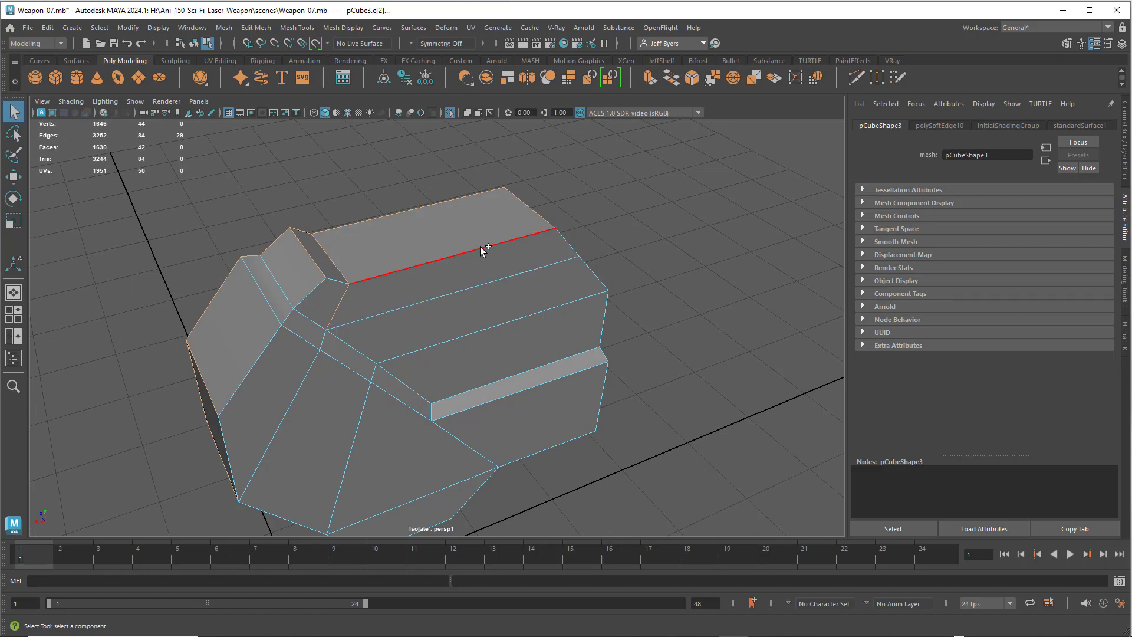
{"action": "left_click", "coordinate": [318, 284], "text": "shift"}
{"action": "left_click", "coordinate": [288, 317], "text": "shift"}
{"action": "left_click", "coordinate": [269, 345], "text": "shift"}
{"action": "left_click", "coordinate": [552, 235], "text": "shift"}
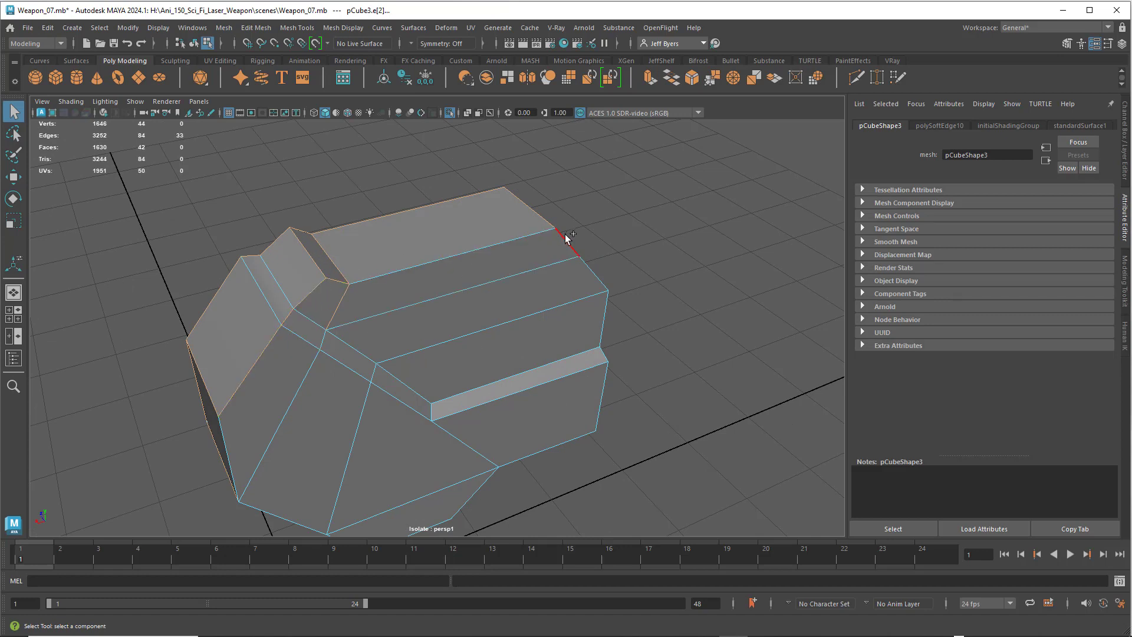
{"action": "left_click", "coordinate": [584, 265], "text": "shift"}
{"action": "left_click_drag", "start_coordinate": [612, 376], "coordinate": [487, 302], "text": "alt"}
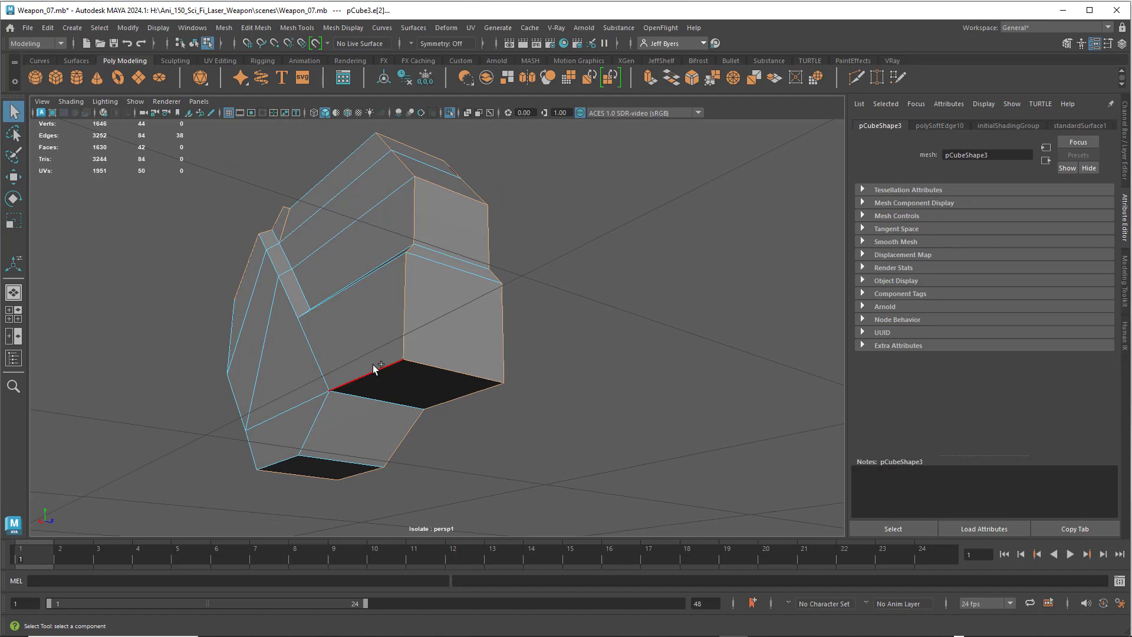
Step: Add the bottom, lower rear and vertical rear outline edges on the opposite side to the selection
{"action": "left_click_drag", "start_coordinate": [371, 391], "coordinate": [419, 359], "text": "alt"}
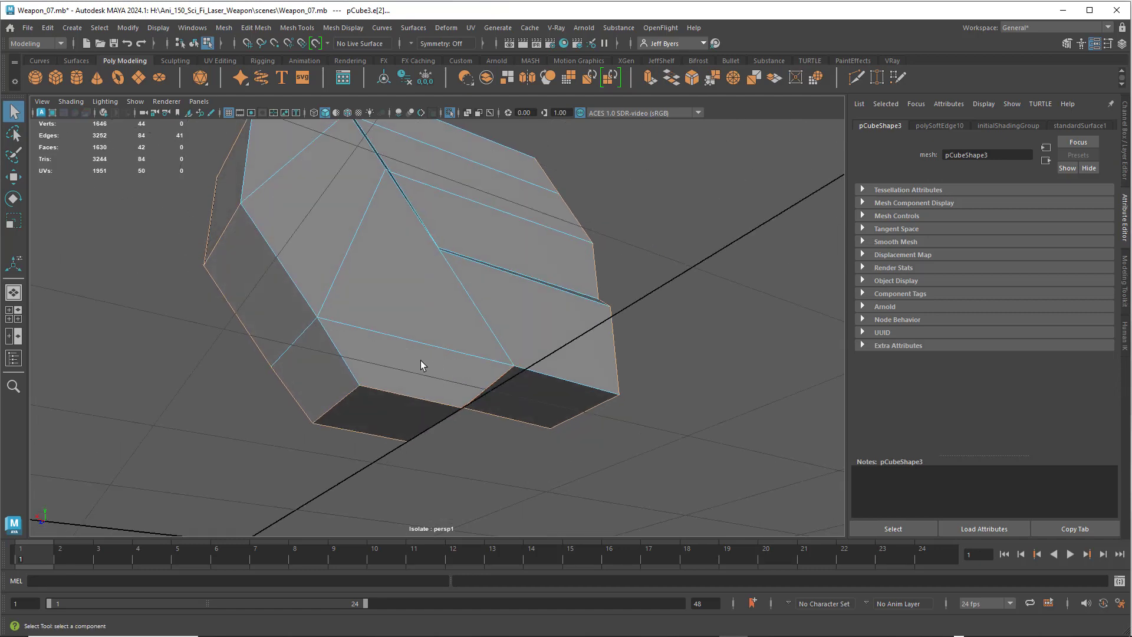
{"action": "left_click", "coordinate": [344, 357], "text": "shift"}
{"action": "left_click", "coordinate": [314, 289], "text": "shift"}
{"action": "left_click_drag", "start_coordinate": [408, 278], "coordinate": [387, 334], "text": "alt"}
{"action": "left_click", "coordinate": [284, 346], "text": "shift"}
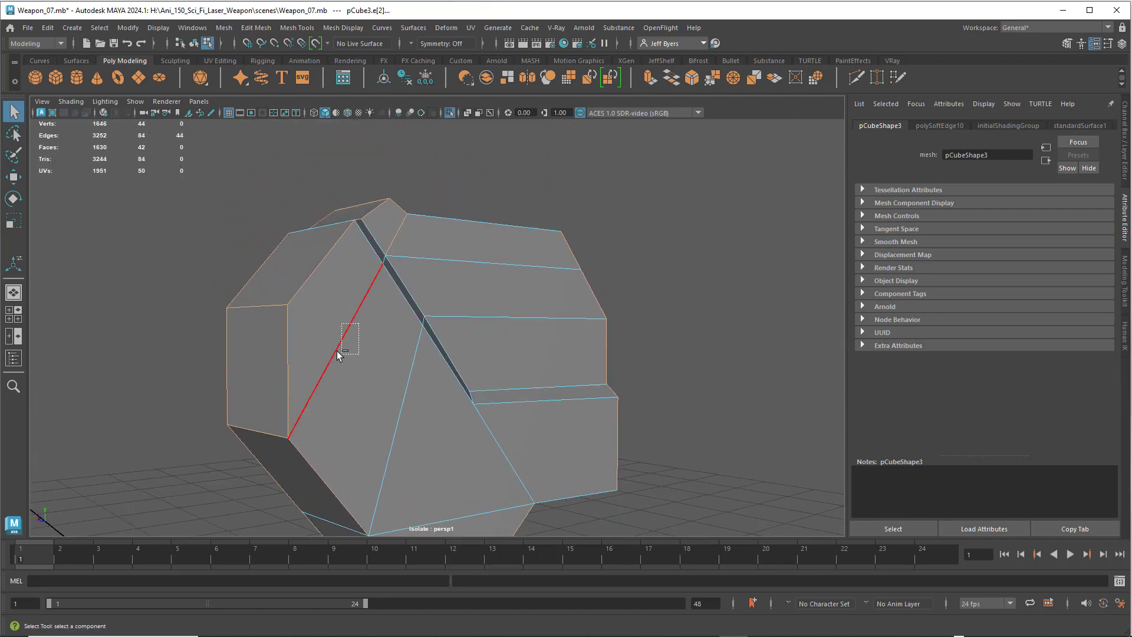
Step: Deselect the stray diagonal face edge and the short edge below the rear notch, and add the long top outline edge
{"action": "left_click", "coordinate": [338, 354], "text": "shift"}
{"action": "left_click", "coordinate": [358, 330], "text": "ctrl"}
{"action": "left_click", "coordinate": [400, 230], "text": "ctrl"}
{"action": "left_click_drag", "start_coordinate": [561, 352], "coordinate": [458, 306], "text": "alt"}
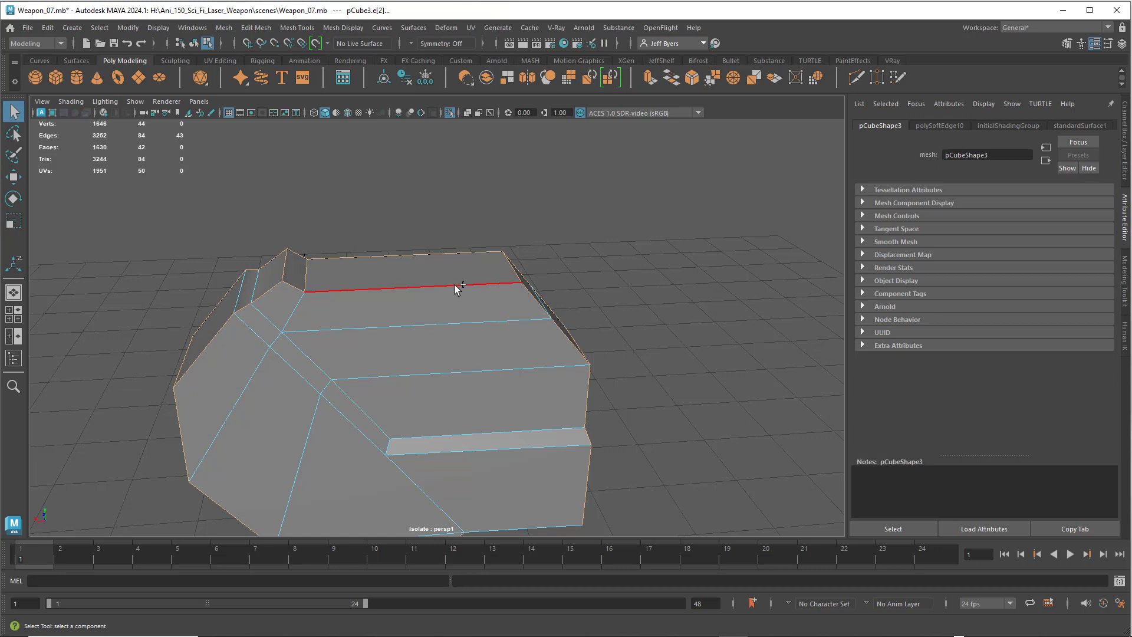
{"action": "left_click", "coordinate": [460, 294], "text": "shift"}
Step: Add the opposite side's front underside edge and the inner underside corner edge across the thickness to the selection
{"action": "left_click_drag", "start_coordinate": [519, 387], "coordinate": [475, 381], "text": "alt"}
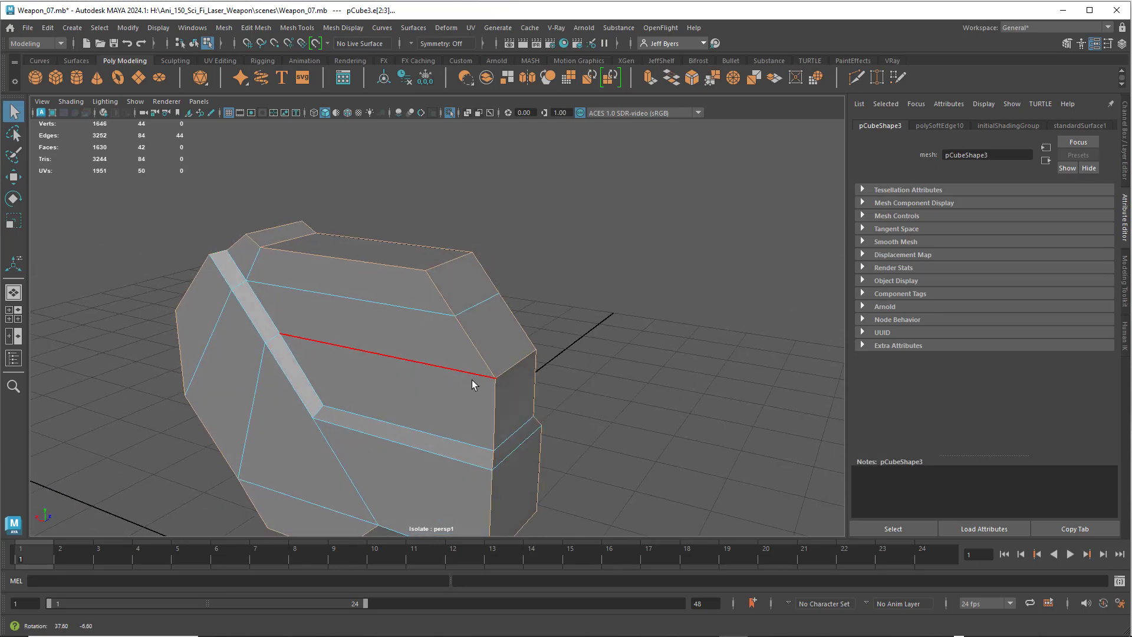
{"action": "left_click_drag", "start_coordinate": [601, 380], "coordinate": [557, 347], "text": "alt"}
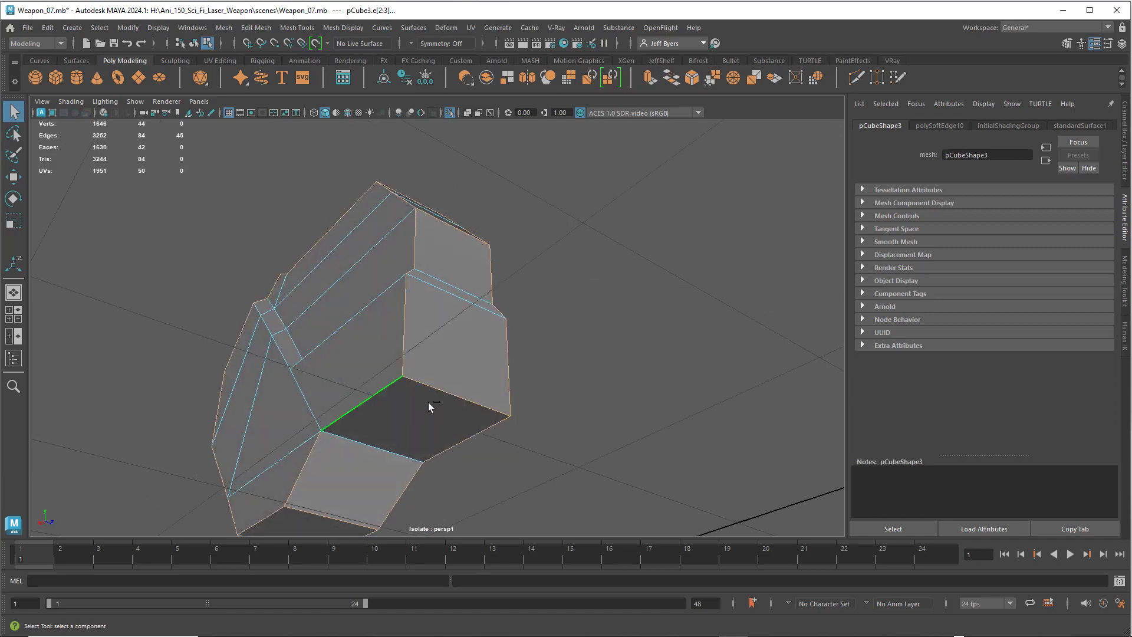
{"action": "left_click_drag", "start_coordinate": [636, 394], "coordinate": [475, 386], "text": "alt"}
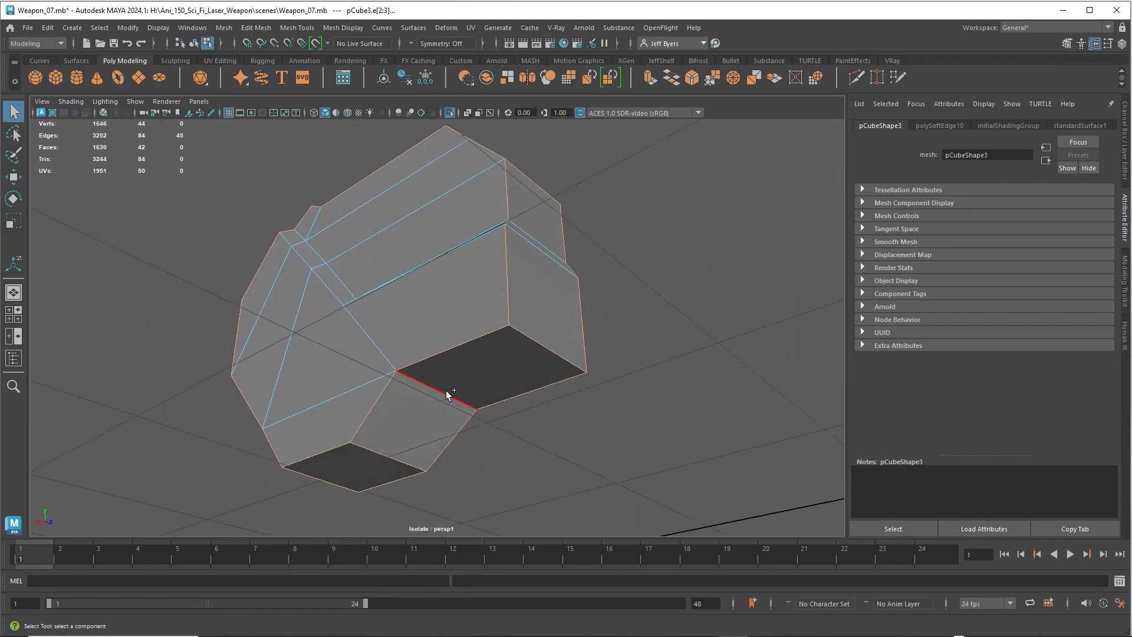
{"action": "left_click_drag", "start_coordinate": [604, 386], "coordinate": [510, 409], "text": "alt"}
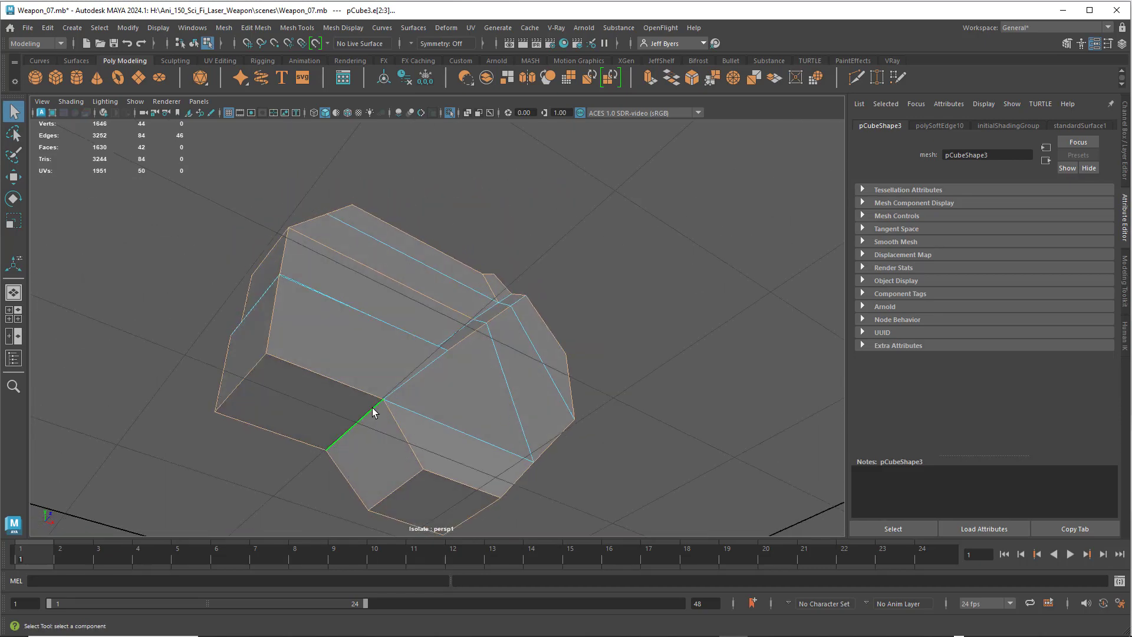
Step: Try beveling the selected edges with the inner underside corner edge included, inspect the underside, and undo the bevel
{"action": "left_click_drag", "start_coordinate": [391, 405], "coordinate": [630, 426], "text": "alt"}
{"action": "left_click", "coordinate": [537, 366]}
{"action": "key", "text": "space"}
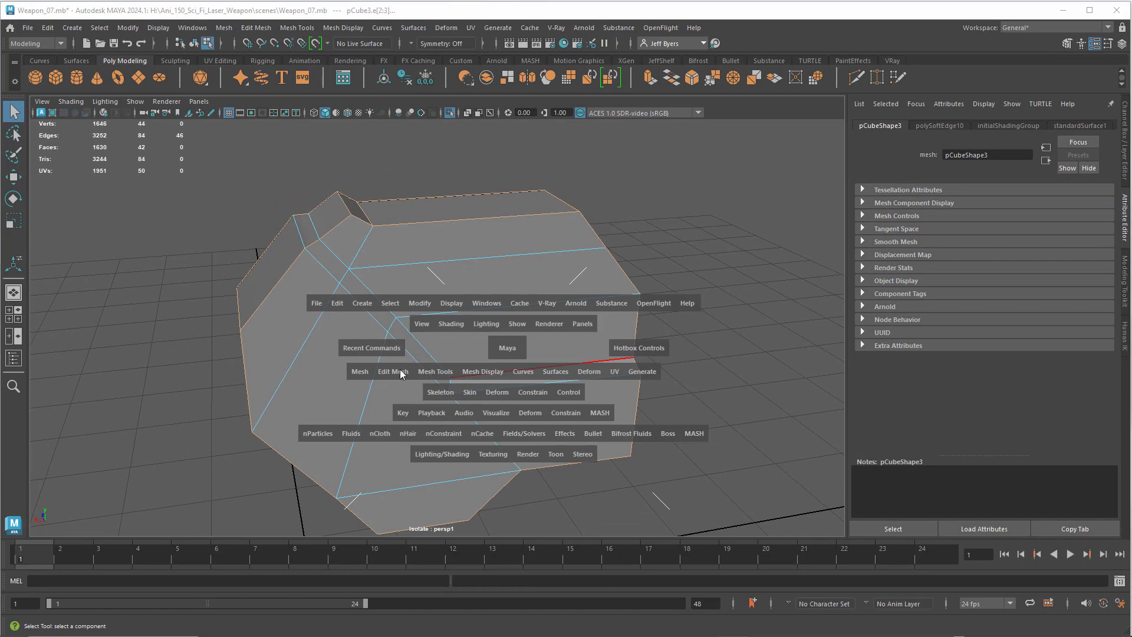
{"action": "left_click_drag", "start_coordinate": [400, 373], "coordinate": [424, 297]}
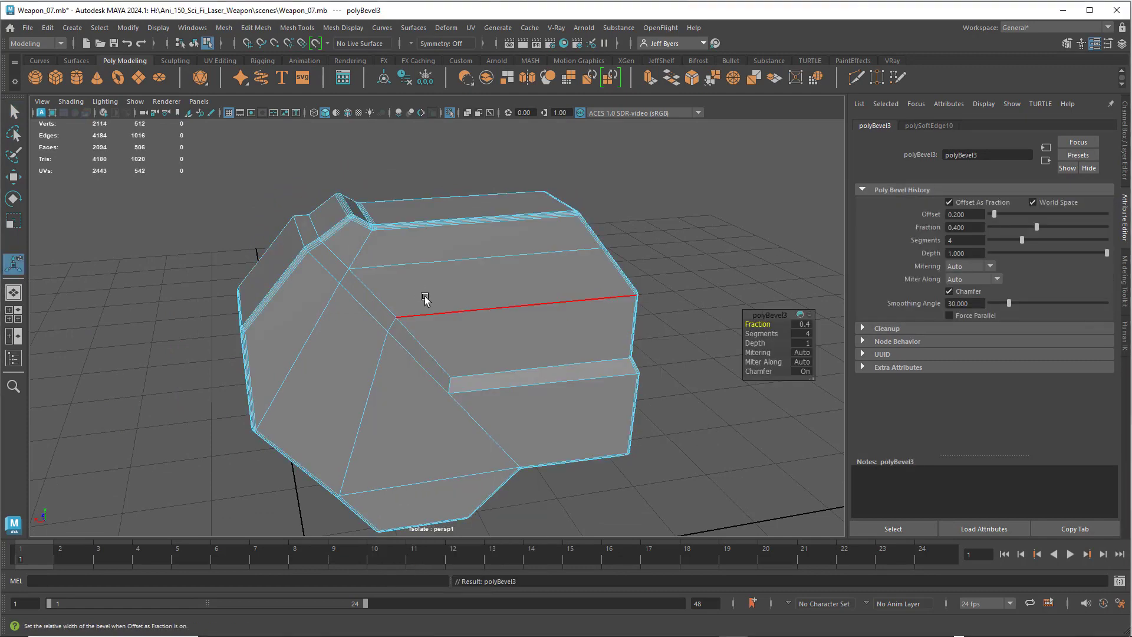
{"action": "left_click", "coordinate": [536, 382]}
{"action": "left_click_drag", "start_coordinate": [549, 405], "coordinate": [392, 219], "text": "alt"}
{"action": "scroll", "coordinate": [480, 346], "scroll_direction": "up", "scroll_amount": 6}
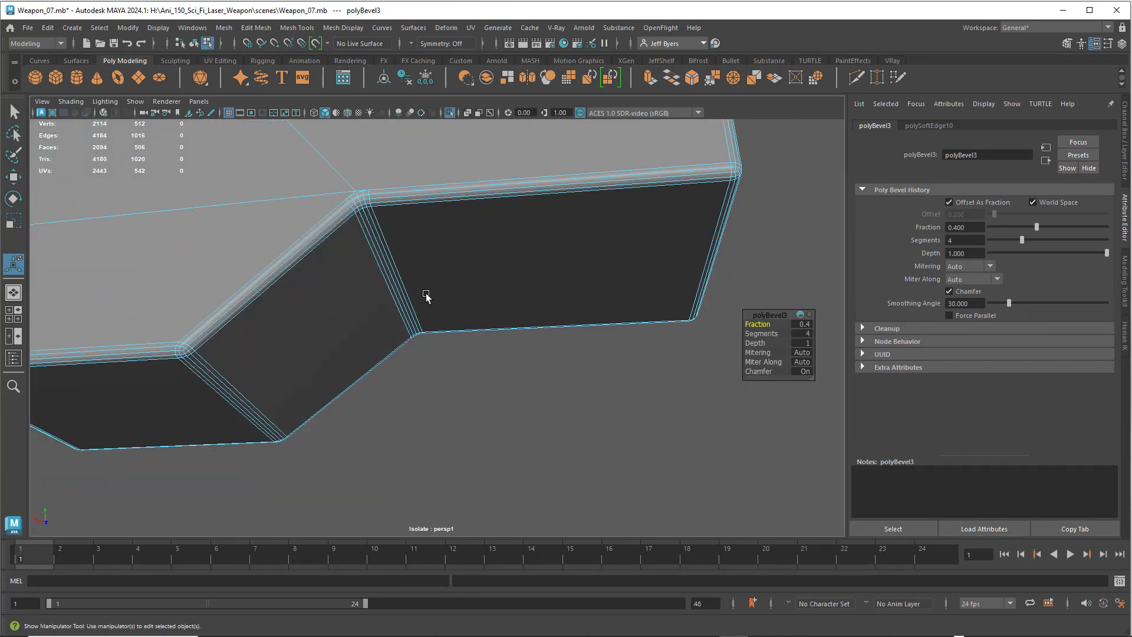
{"action": "left_click_drag", "start_coordinate": [427, 295], "coordinate": [404, 341], "text": "alt"}
{"action": "scroll", "coordinate": [399, 304], "scroll_direction": "up", "scroll_amount": 3}
{"action": "scroll", "coordinate": [420, 315], "scroll_direction": "down", "scroll_amount": 3}
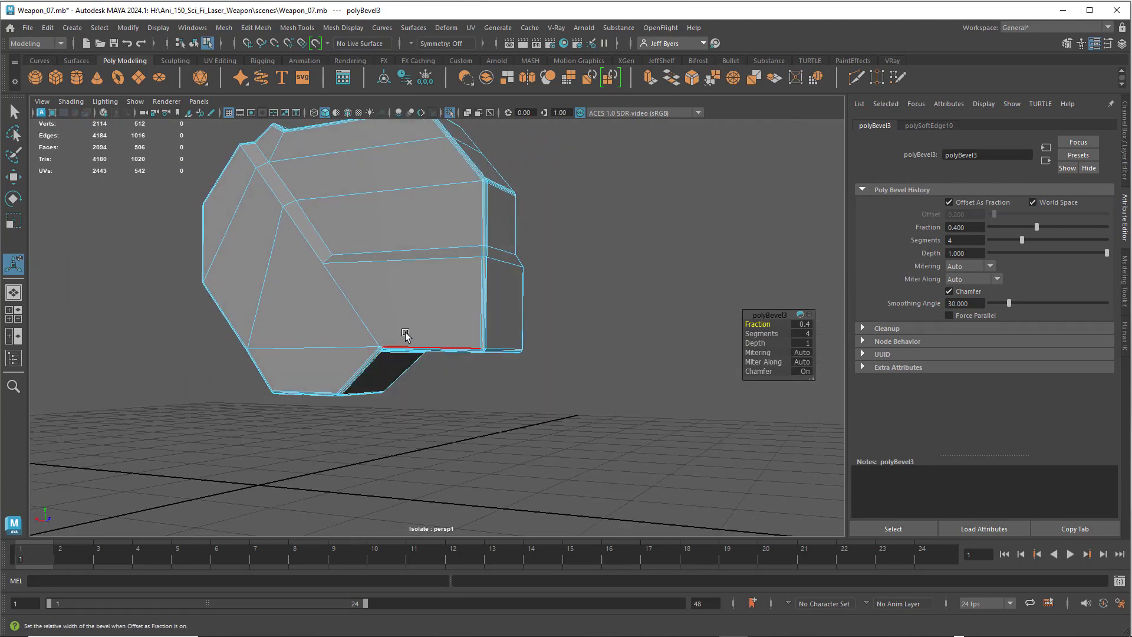
{"action": "key", "text": "ctrl+z"}
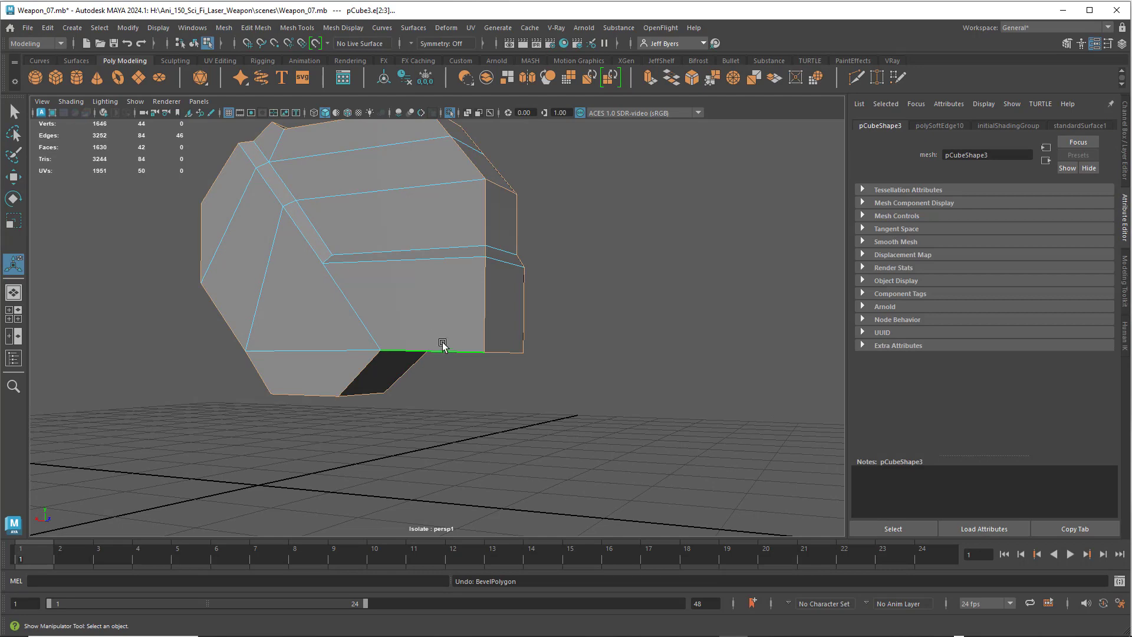
Step: Deselect the inner underside corner edge across the thickness and bevel the remaining selected edges with fraction 0.4 and 4 segments
{"action": "left_click_drag", "start_coordinate": [443, 345], "coordinate": [422, 317], "text": "alt"}
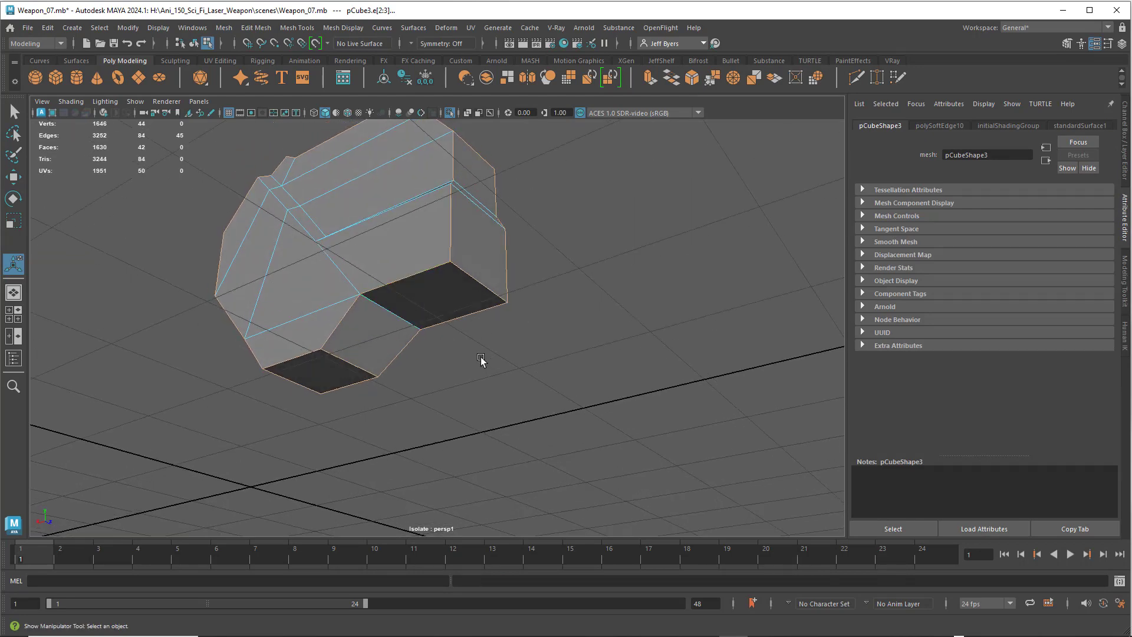
{"action": "key", "text": "space"}
{"action": "left_click", "coordinate": [379, 381]}
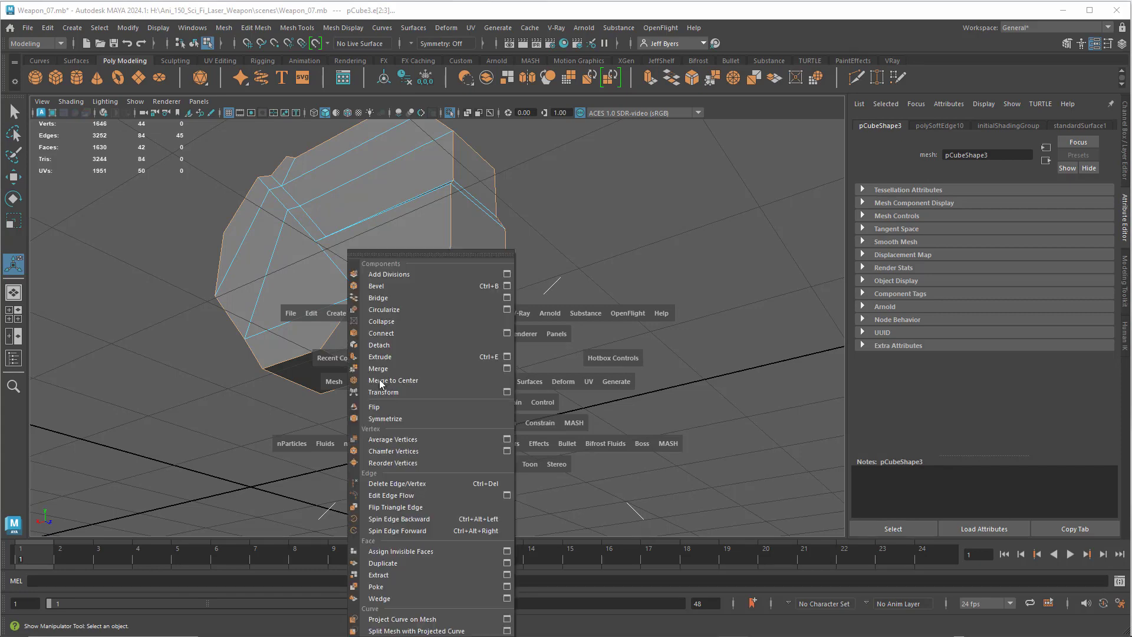
{"action": "left_click", "coordinate": [385, 286]}
{"action": "scroll", "coordinate": [465, 345], "scroll_direction": "down", "scroll_amount": 3}
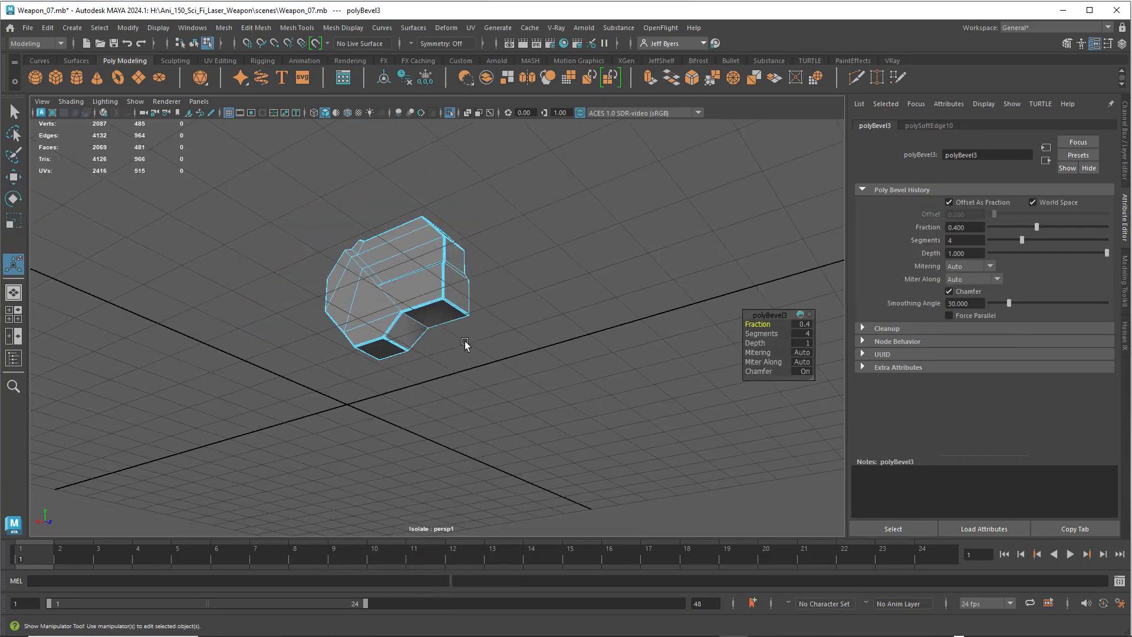
{"action": "scroll", "coordinate": [465, 345], "scroll_direction": "up", "scroll_amount": 5}
{"action": "left_click_drag", "start_coordinate": [466, 345], "coordinate": [388, 195], "text": "alt"}
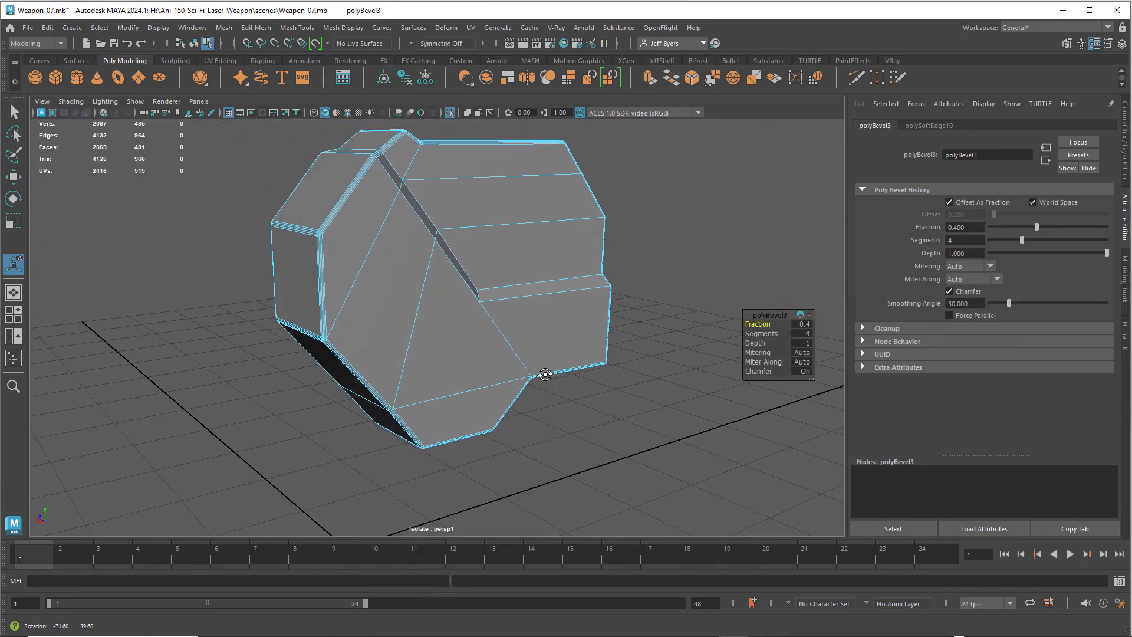
Step: Clear the selection on the beveled main body piece and turn off isolation to show the whole weapon
{"action": "right_click", "coordinate": [380, 186]}
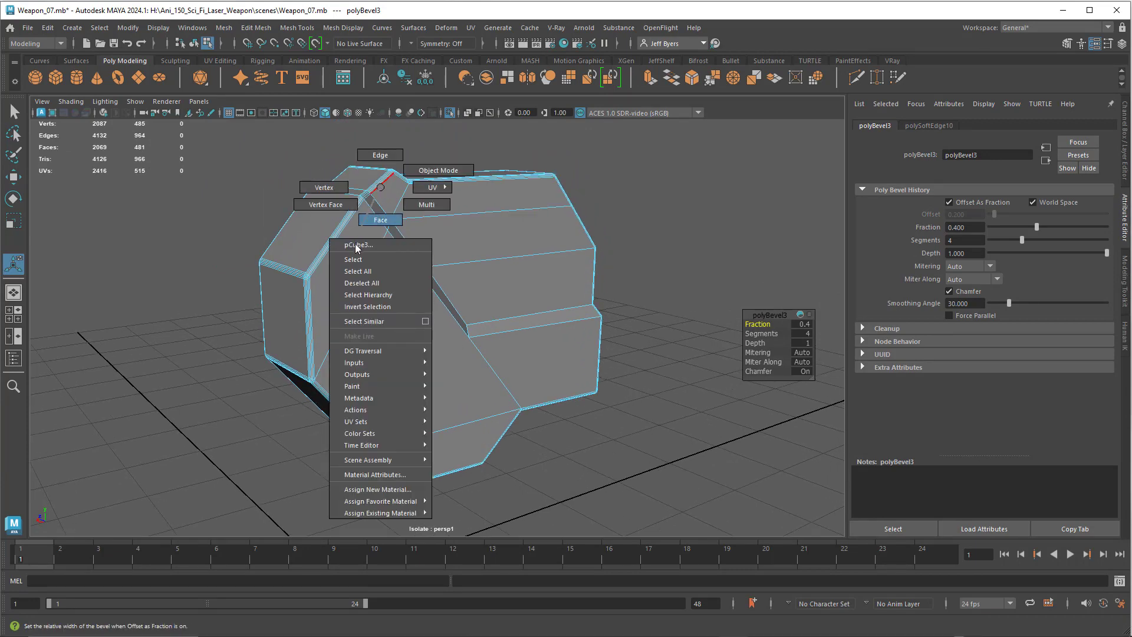
{"action": "left_click", "coordinate": [357, 248]}
{"action": "left_click", "coordinate": [625, 281]}
{"action": "left_click_drag", "start_coordinate": [627, 283], "coordinate": [565, 298], "text": "alt"}
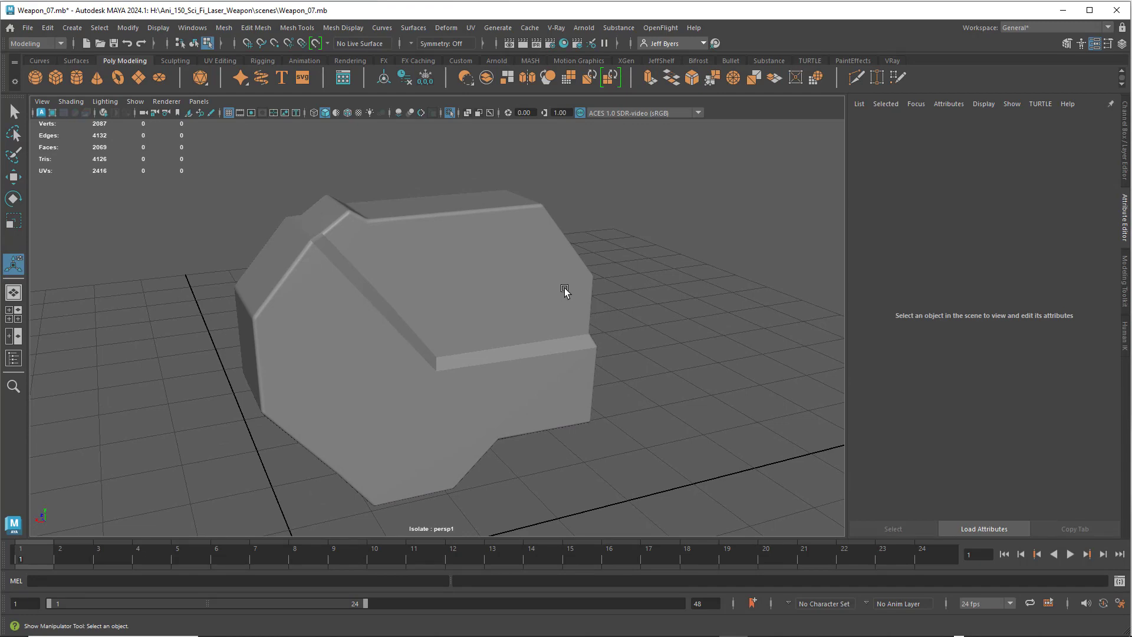
{"action": "key", "text": "ctrl+1"}
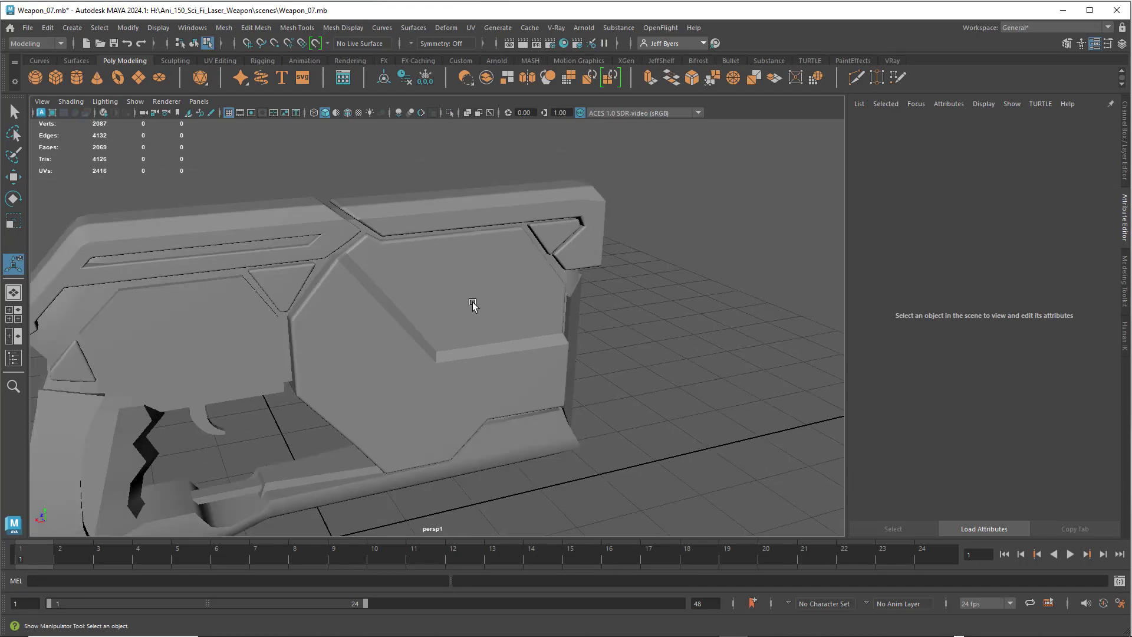
Step: Reselect the main body piece as an object and set its bevel fraction to 0.3
{"action": "left_click_drag", "start_coordinate": [472, 304], "coordinate": [395, 257], "text": "alt"}
{"action": "left_click", "coordinate": [405, 283]}
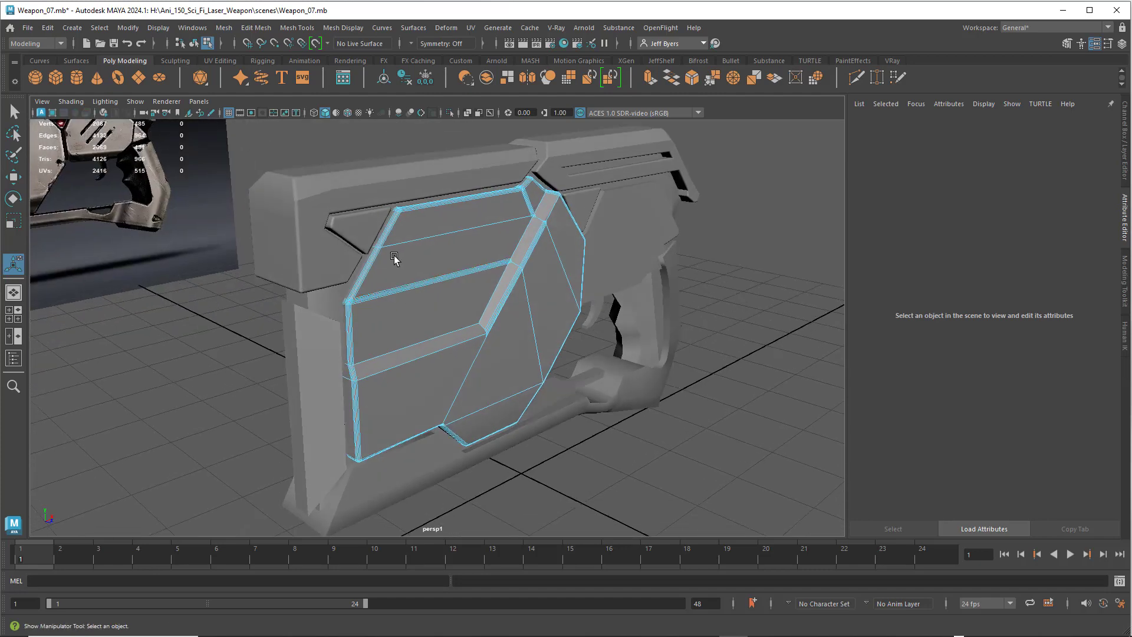
{"action": "middle_click_drag", "start_coordinate": [395, 257], "coordinate": [419, 300], "text": "alt"}
{"action": "left_click", "coordinate": [395, 313]}
{"action": "scroll", "coordinate": [344, 319], "scroll_direction": "up", "scroll_amount": 1}
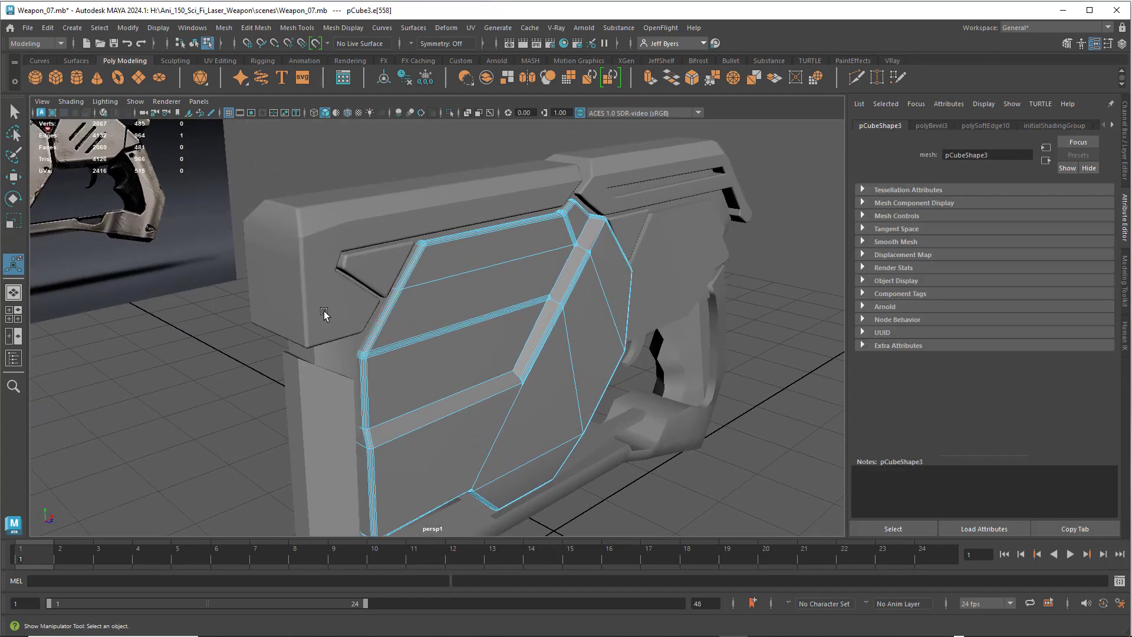
{"action": "left_click", "coordinate": [369, 323]}
{"action": "scroll", "coordinate": [331, 312], "scroll_direction": "up", "scroll_amount": 2}
{"action": "right_click_drag", "start_coordinate": [281, 299], "coordinate": [260, 358]}
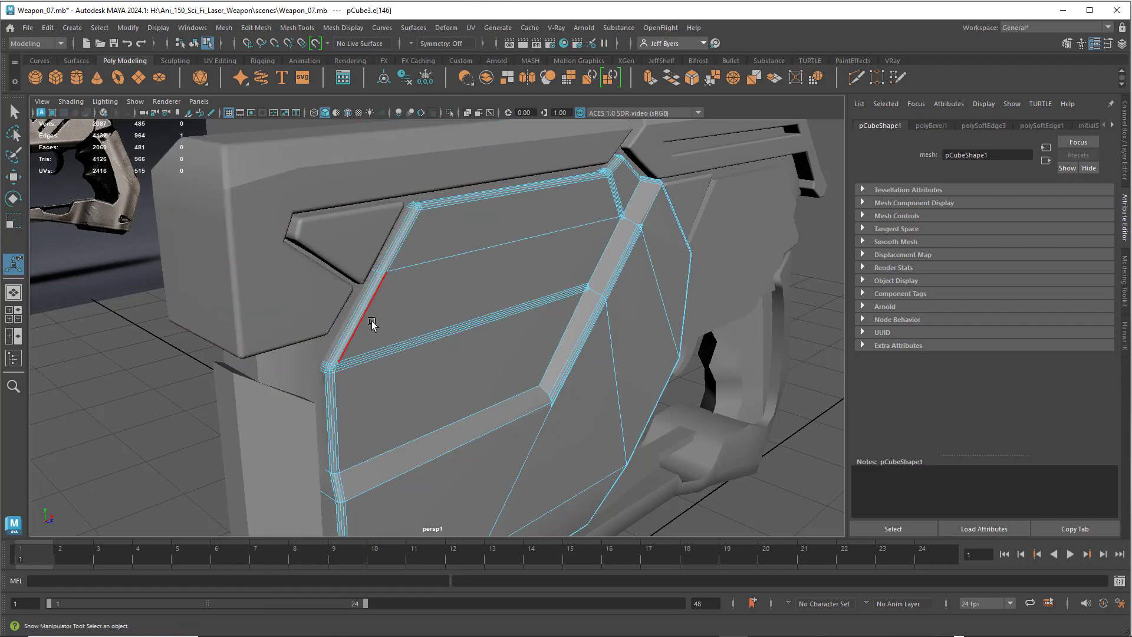
{"action": "right_click_drag", "start_coordinate": [462, 227], "coordinate": [446, 287]}
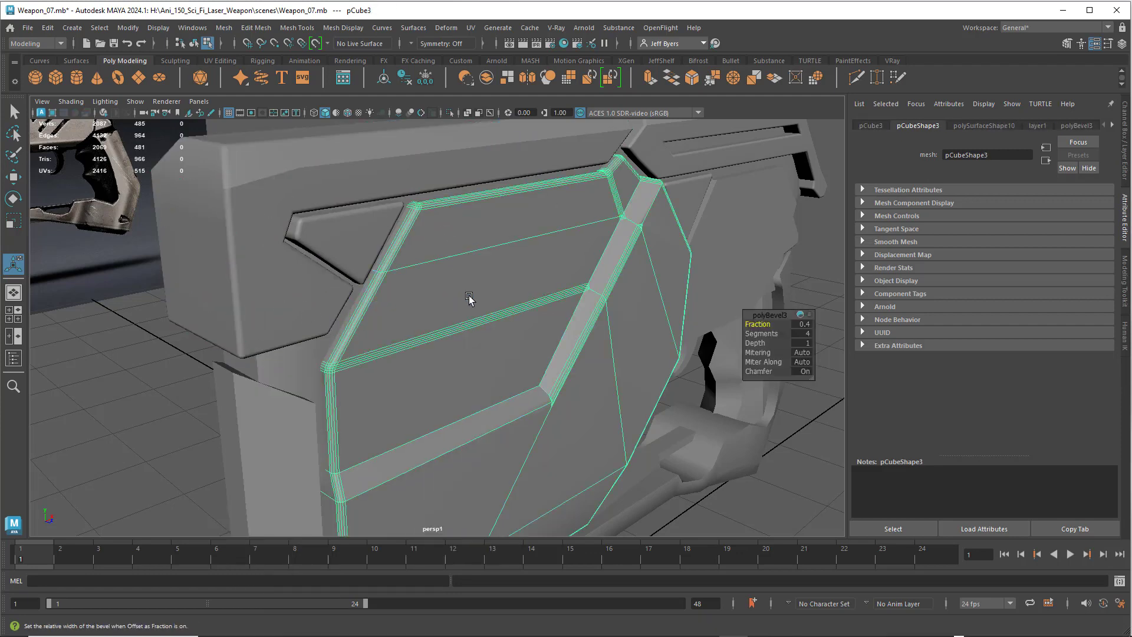
{"action": "left_click", "coordinate": [802, 324]}
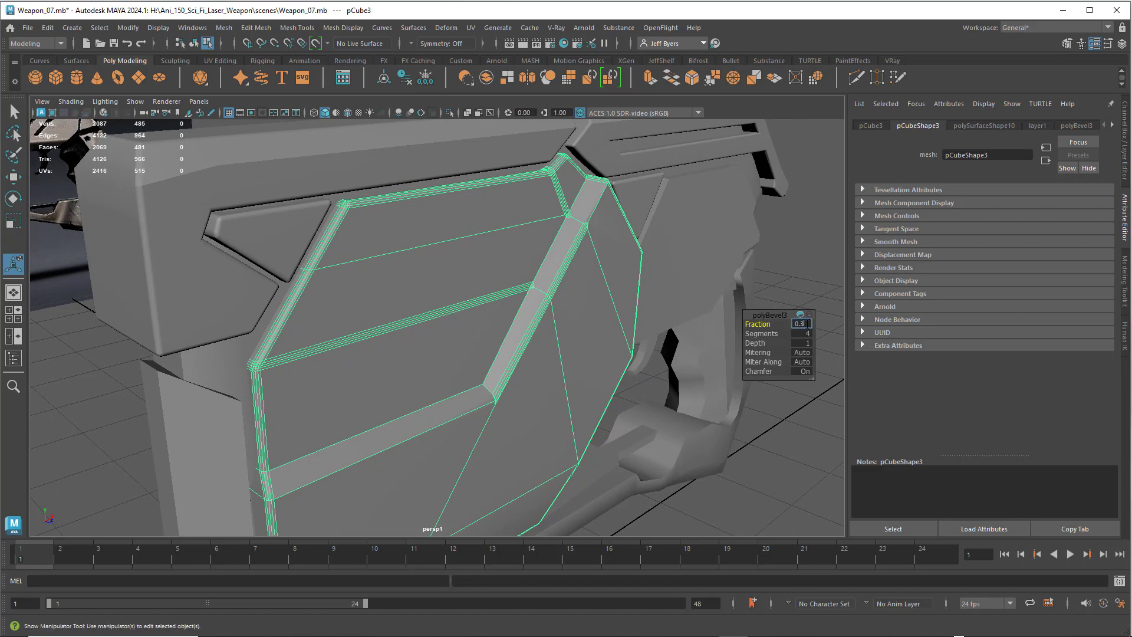
{"action": "type", "text": "0.3"}
{"action": "key", "text": "Return"}
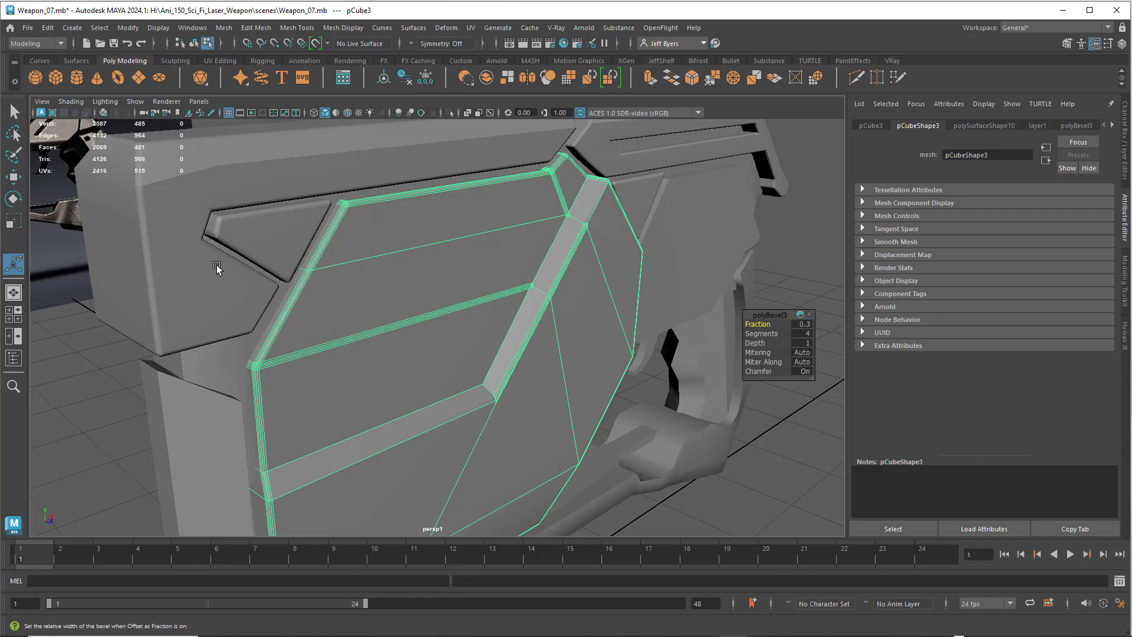
Step: Return the neighbouring upper piece to object mode and clear the selection to check the bevels on the whole weapon
{"action": "left_click", "coordinate": [196, 284]}
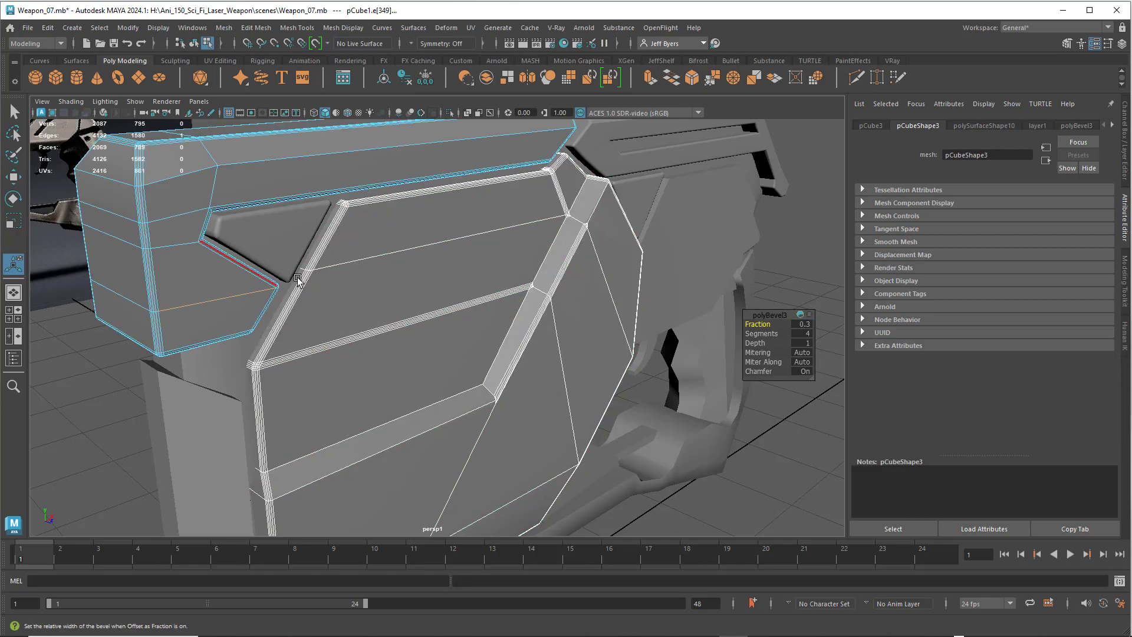
{"action": "scroll", "coordinate": [352, 287], "scroll_direction": "down", "scroll_amount": 3}
{"action": "right_click_drag", "start_coordinate": [368, 282], "coordinate": [361, 354]}
{"action": "left_click", "coordinate": [720, 463]}
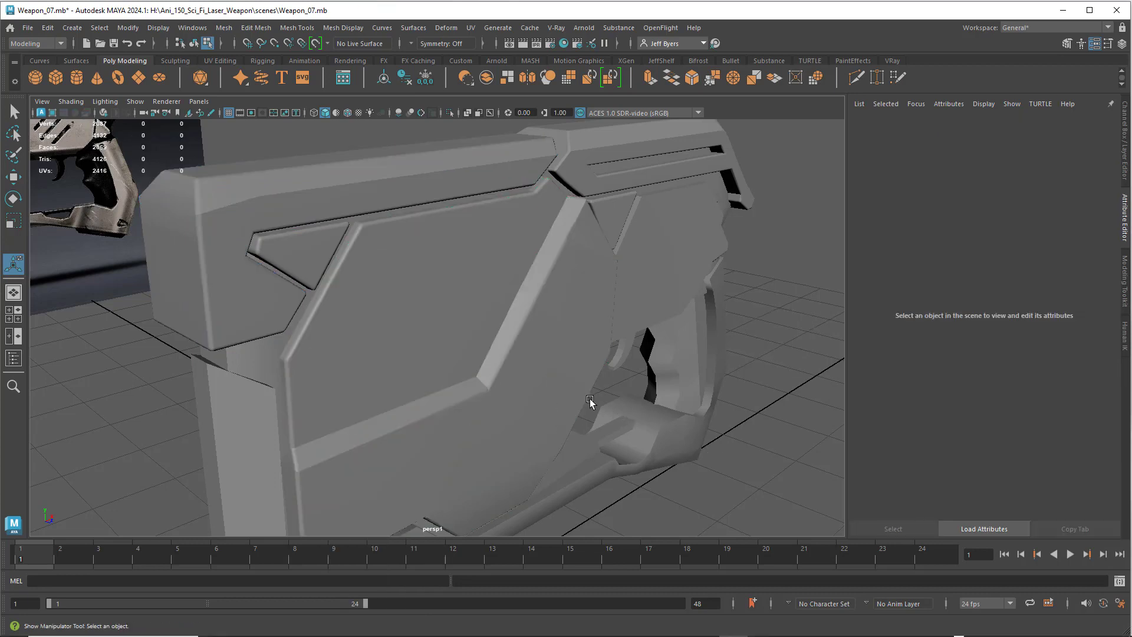
{"action": "scroll", "coordinate": [566, 395], "scroll_direction": "up", "scroll_amount": 3}
{"action": "scroll", "coordinate": [589, 413], "scroll_direction": "down", "scroll_amount": 4}
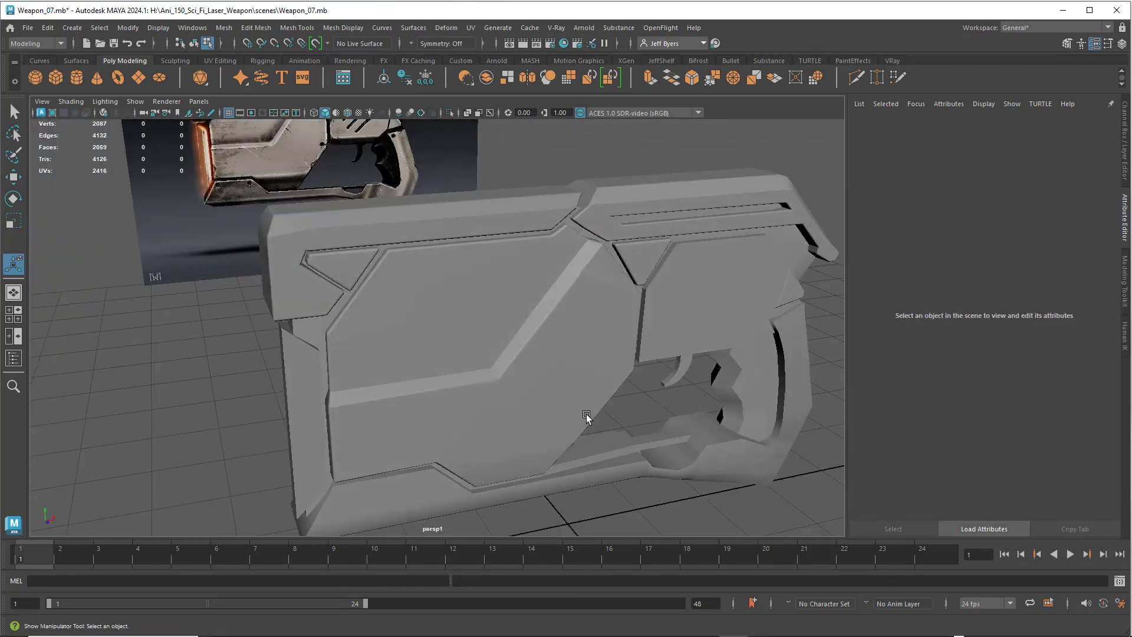
Step: Undo back to before the main body piece's bevel, restoring its isolated view and hard-edge selection
{"action": "left_click", "coordinate": [576, 407]}
{"action": "scroll", "coordinate": [574, 401], "scroll_direction": "up", "scroll_amount": 2}
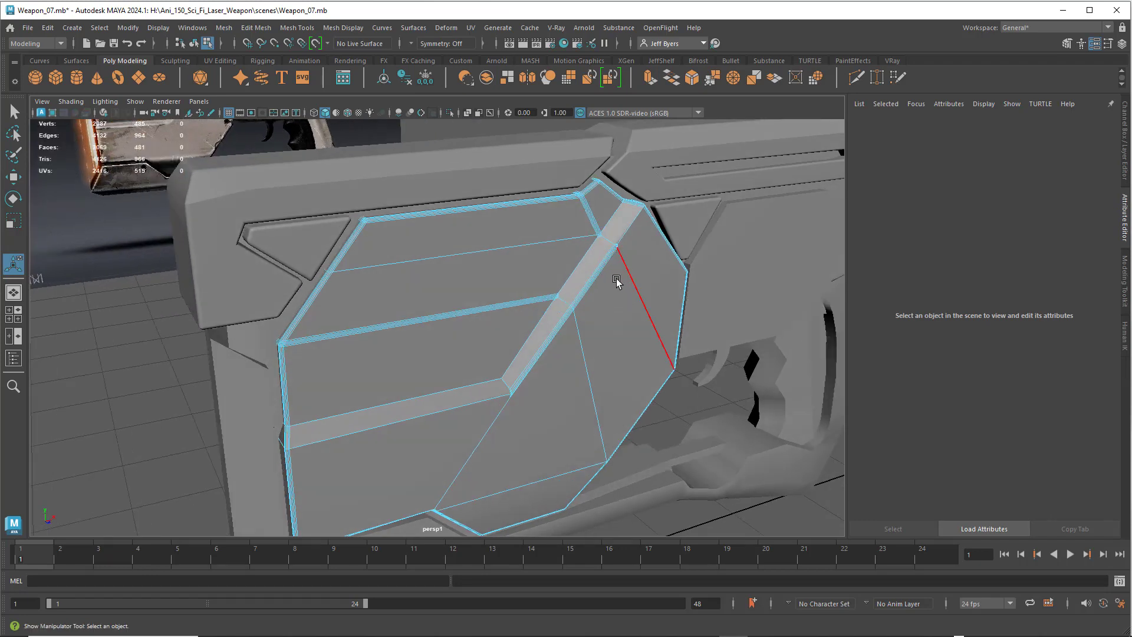
{"action": "key", "text": "ctrl+a"}
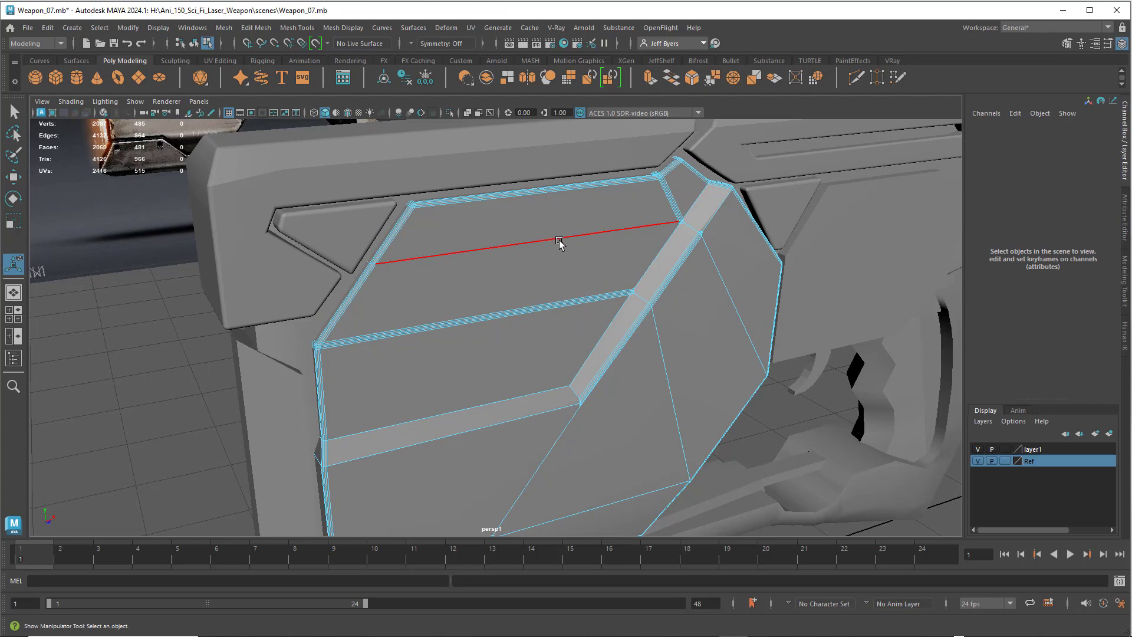
{"action": "key", "text": "ctrl+z"}
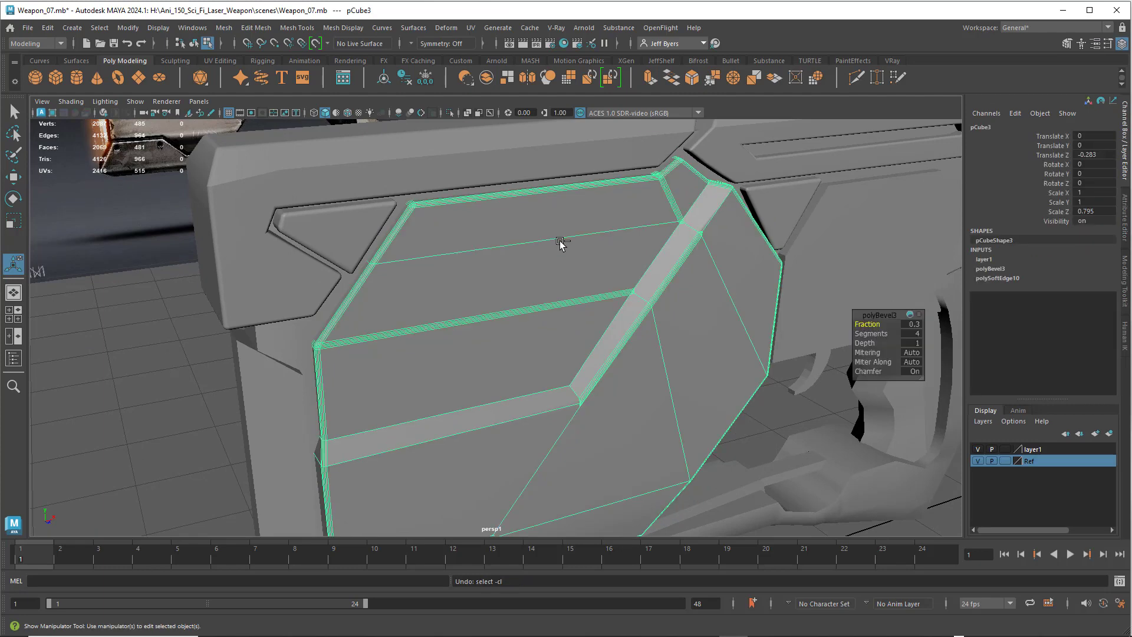
{"action": "key", "text": "ctrl+z"}
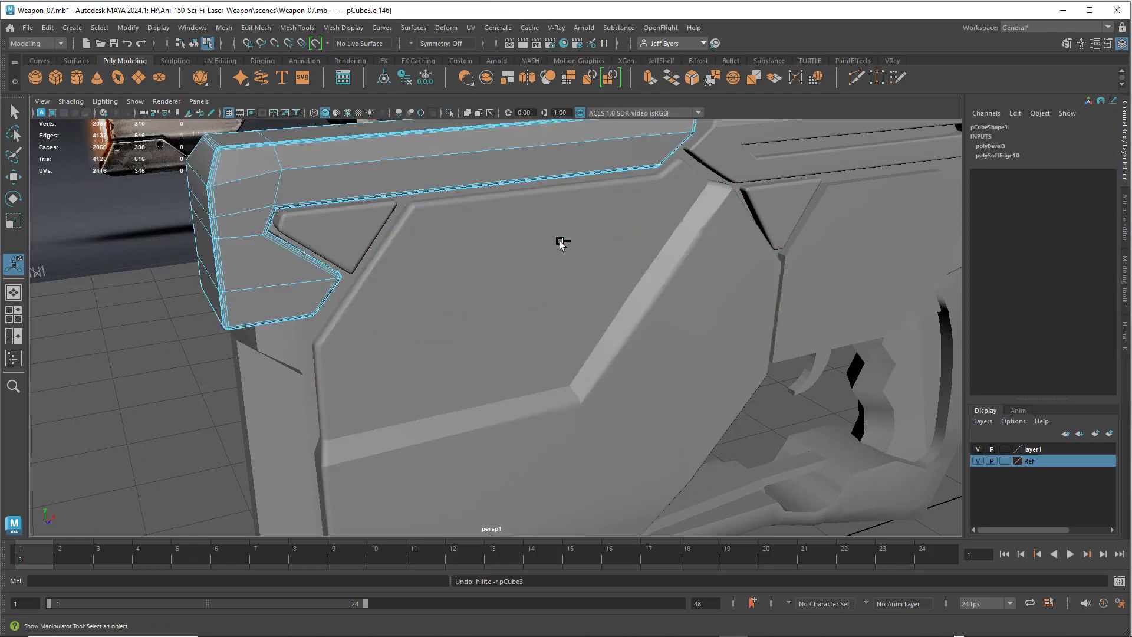
{"action": "key", "text": "ctrl+z"}
{"action": "key", "text": "ctrl+z"}
{"action": "key", "text": "ctrl+z"}
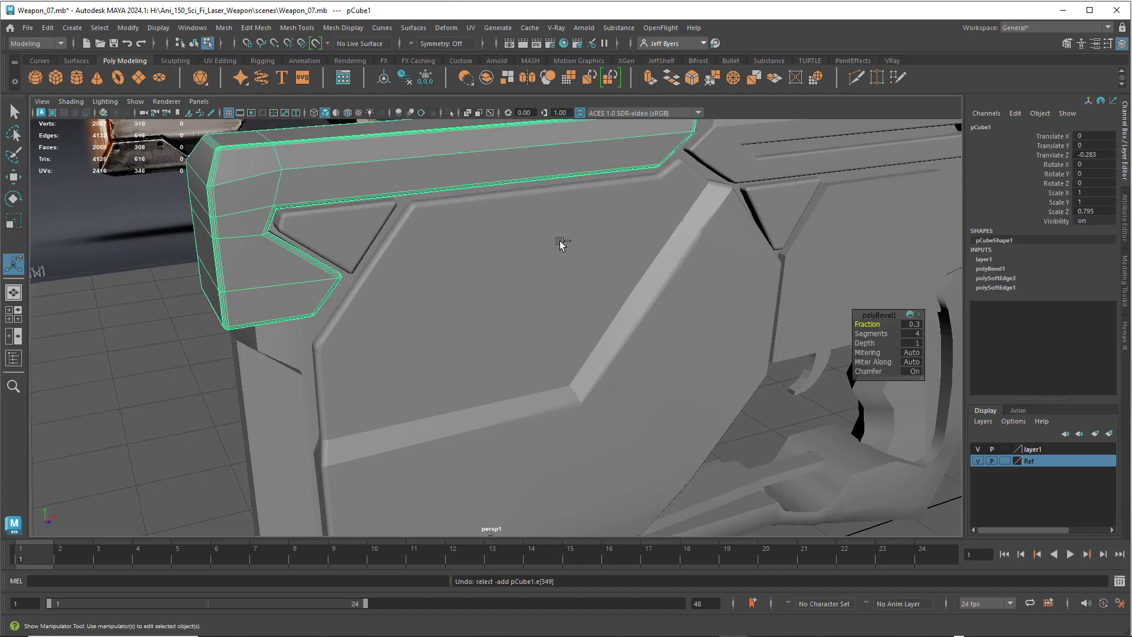
{"action": "key", "text": "ctrl+z"}
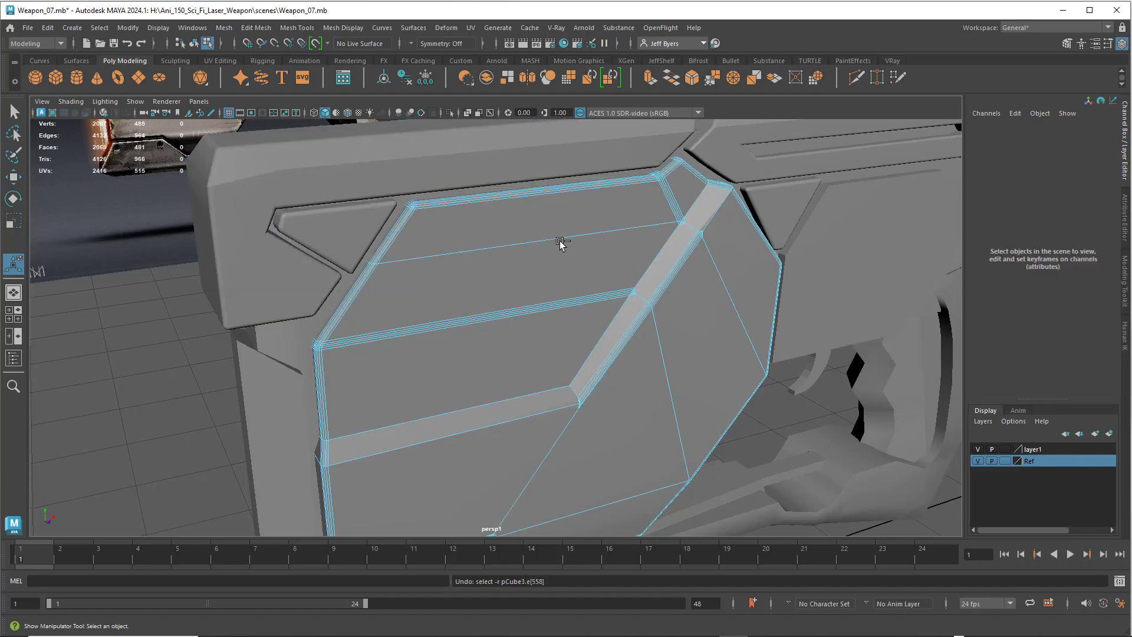
{"action": "key", "text": "ctrl+z"}
{"action": "key", "text": "ctrl+z"}
{"action": "key", "text": "ctrl+z"}
{"action": "key", "text": "ctrl+z"}
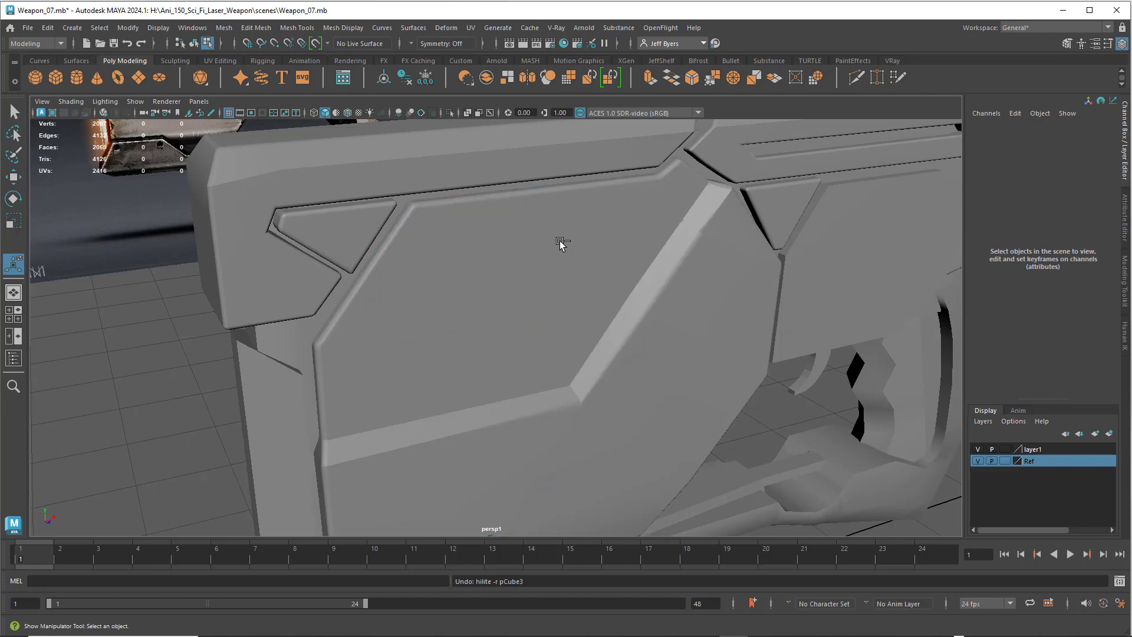
{"action": "key", "text": "ctrl+z"}
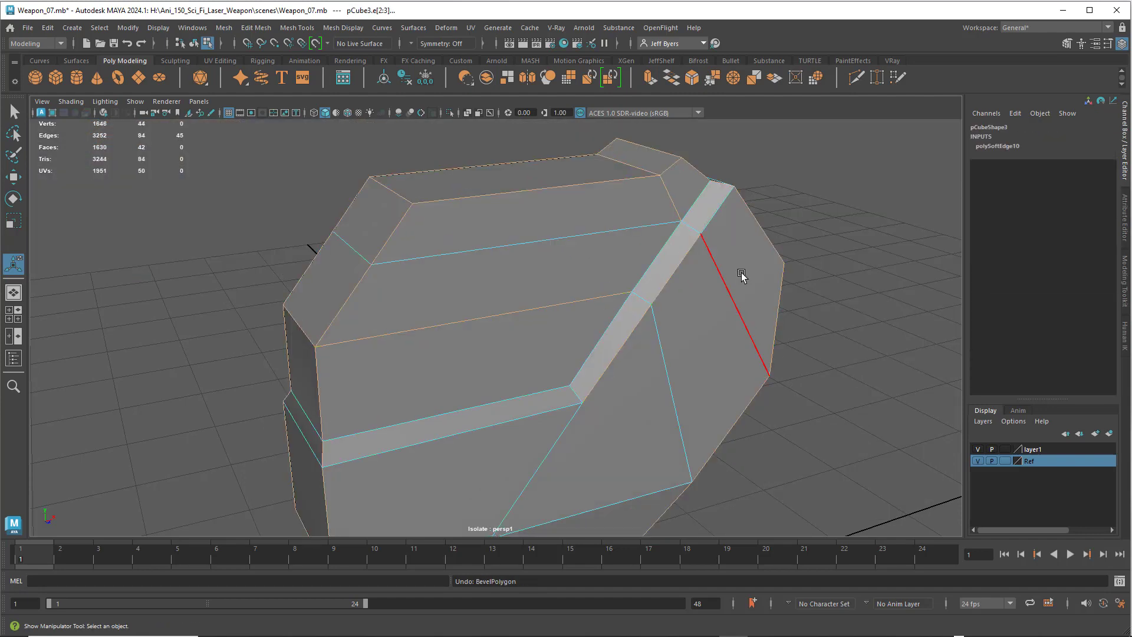
Step: Deselect the unwanted edges across the main body piece's side face, including the long horizontal edge and those along the diagonal ridge
{"action": "key", "text": "q"}
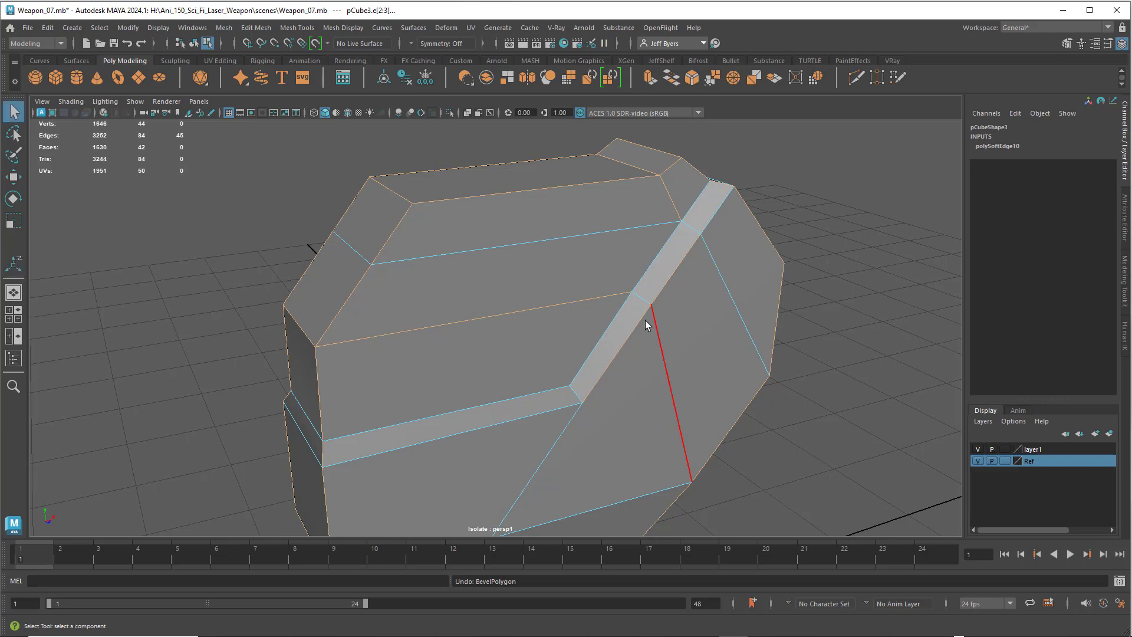
{"action": "left_click", "coordinate": [588, 301], "text": "ctrl"}
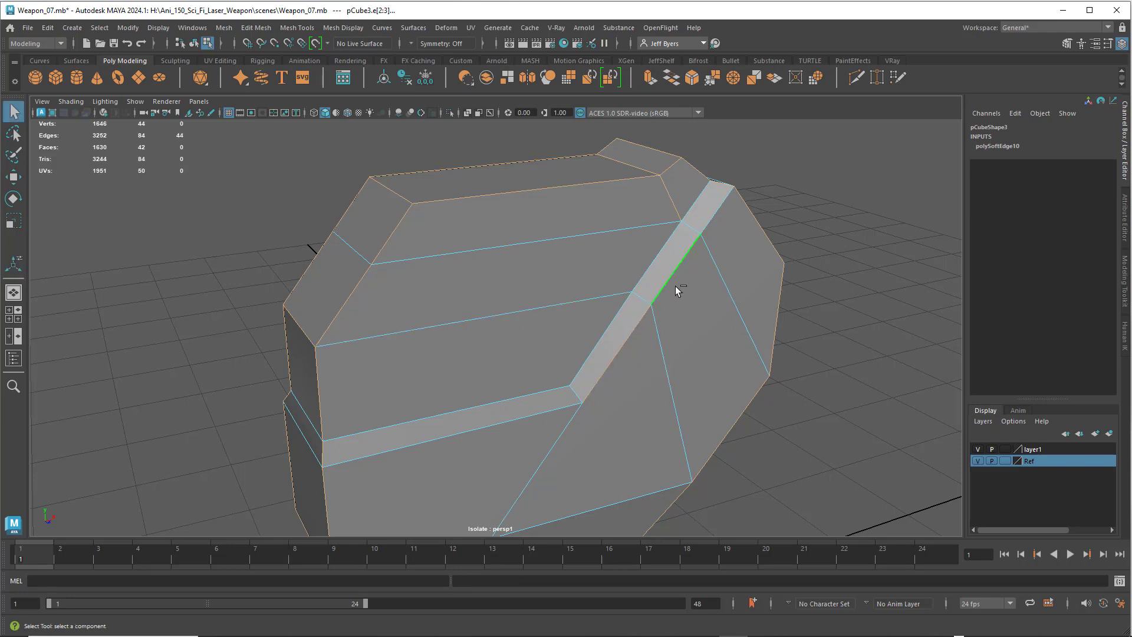
{"action": "left_click", "coordinate": [626, 342], "text": "ctrl"}
{"action": "left_click", "coordinate": [676, 208], "text": "ctrl"}
{"action": "left_click_drag", "start_coordinate": [692, 331], "coordinate": [728, 369], "text": "alt"}
{"action": "middle_click_drag", "start_coordinate": [728, 369], "coordinate": [712, 362], "text": "alt"}
{"action": "left_click_drag", "start_coordinate": [712, 362], "coordinate": [751, 362], "text": "alt"}
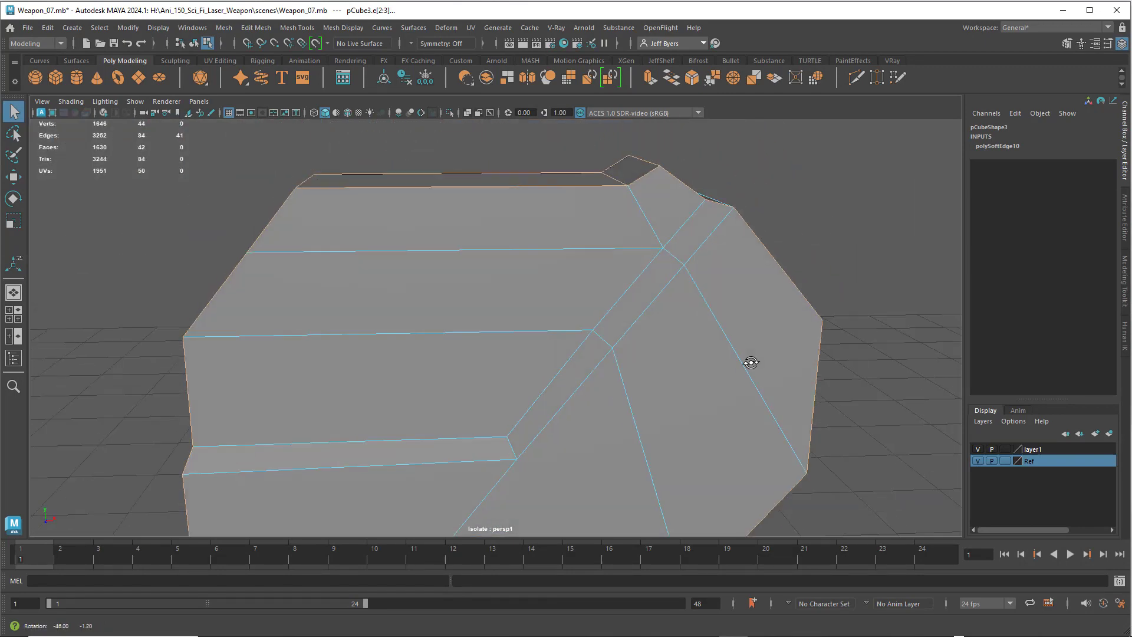
Step: Bevel the remaining selected edges of the main body piece with fraction 0.3 and 4 segments
{"action": "key", "text": "space"}
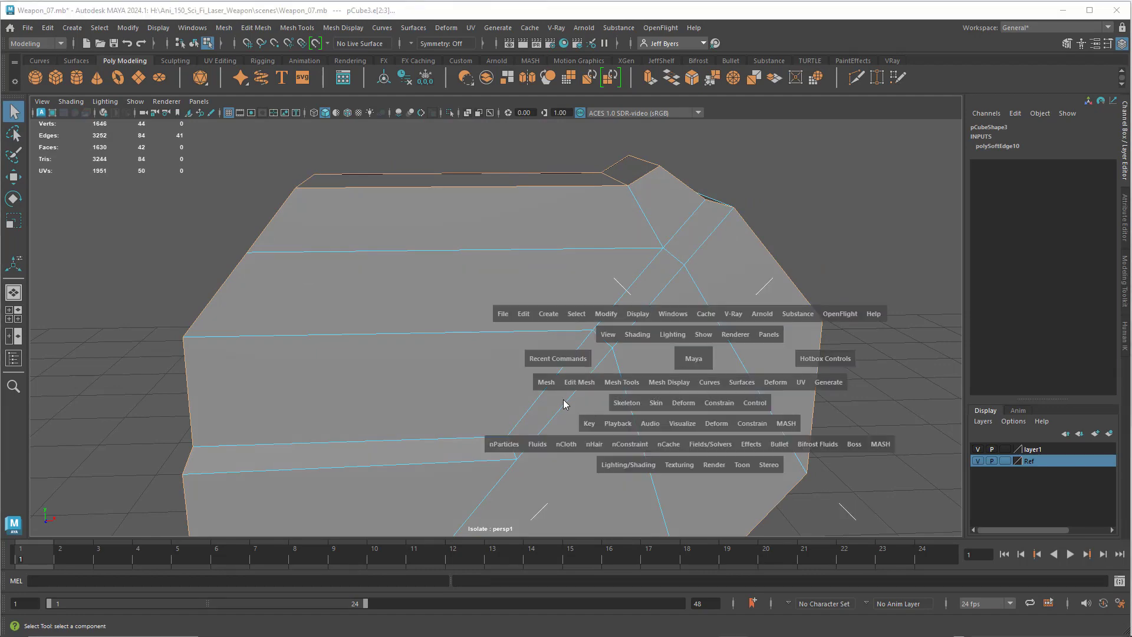
{"action": "left_click_drag", "start_coordinate": [575, 384], "coordinate": [609, 289]}
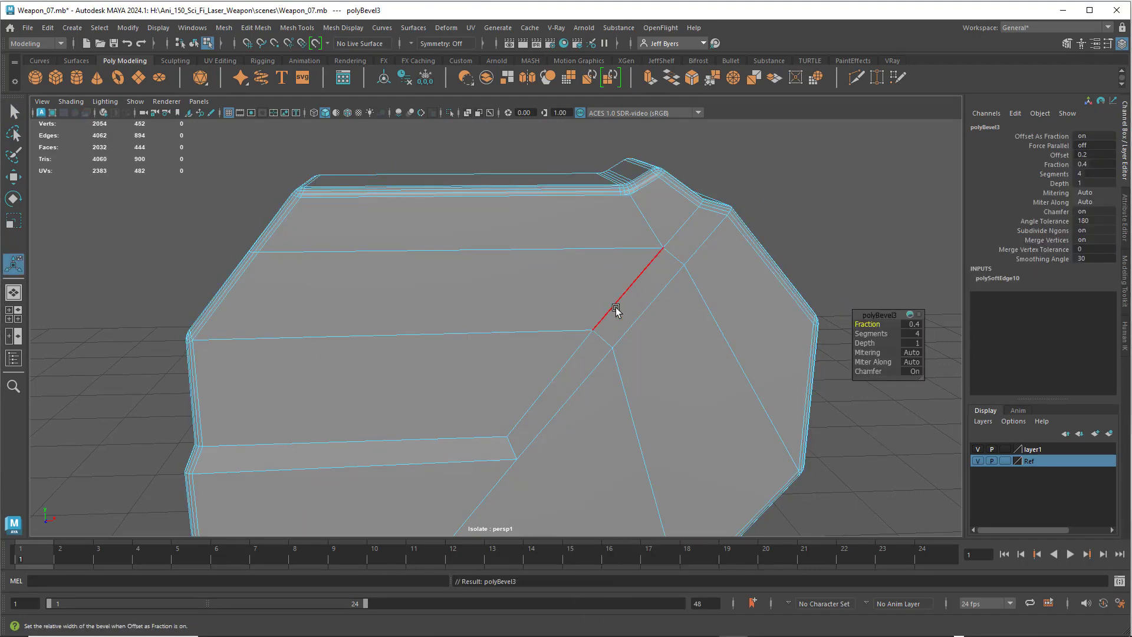
{"action": "left_click", "coordinate": [916, 325]}
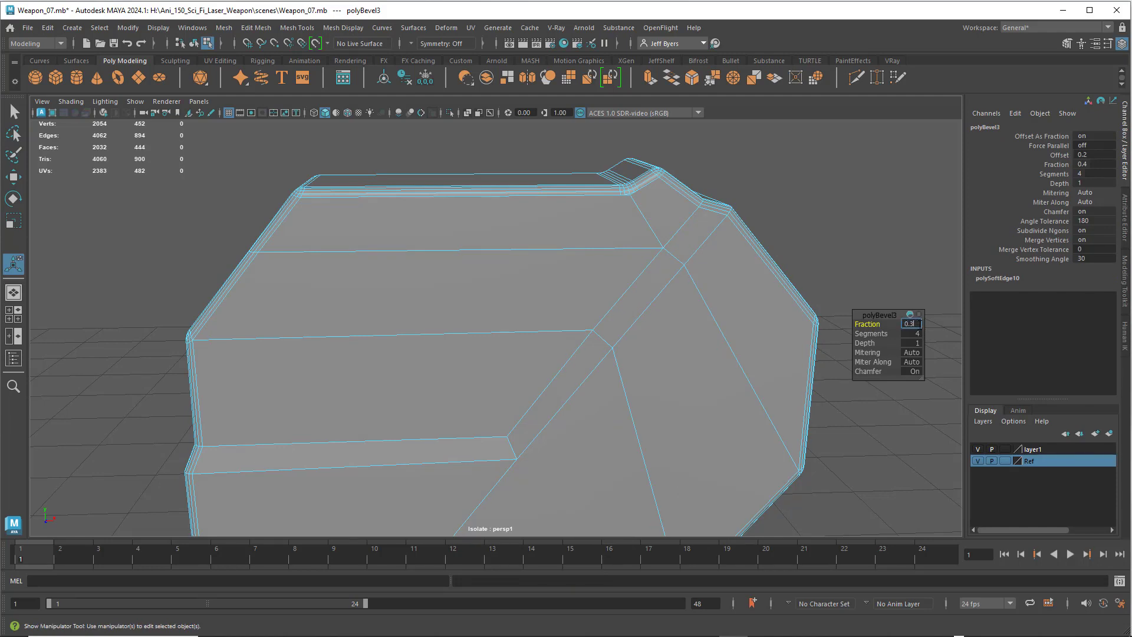
{"action": "key", "text": "Return"}
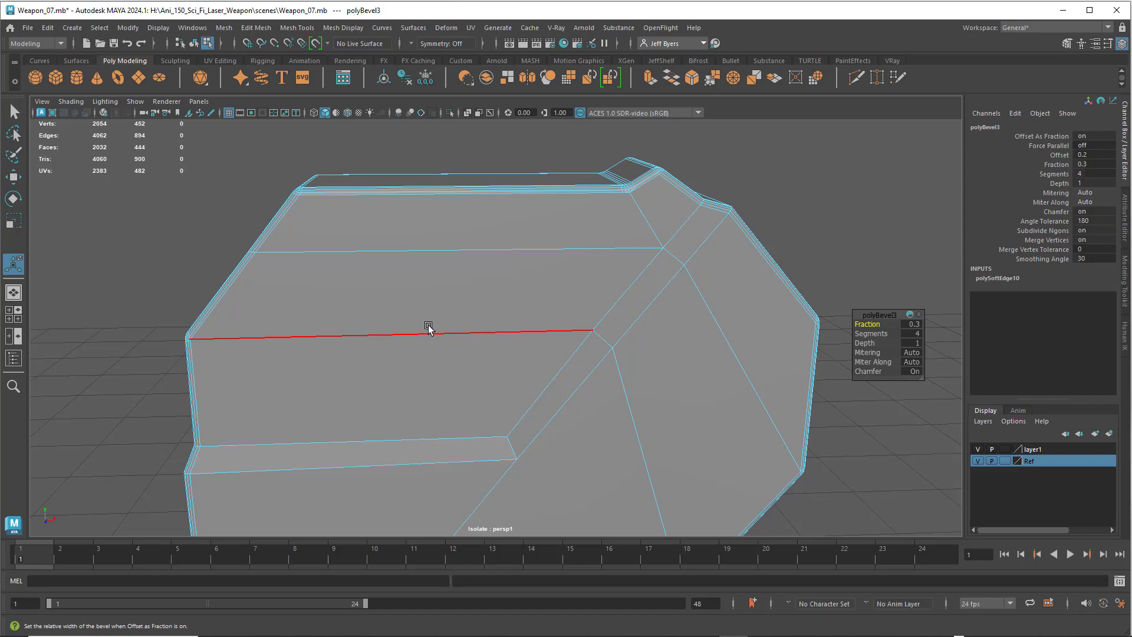
Step: Turn off isolation and compare the main body piece's new bevel with the neighbouring upper piece
{"action": "left_click_drag", "start_coordinate": [399, 320], "coordinate": [472, 326], "text": "alt"}
{"action": "scroll", "coordinate": [447, 323], "scroll_direction": "down", "scroll_amount": 3}
{"action": "middle_click_drag", "start_coordinate": [434, 311], "coordinate": [435, 294], "text": "alt"}
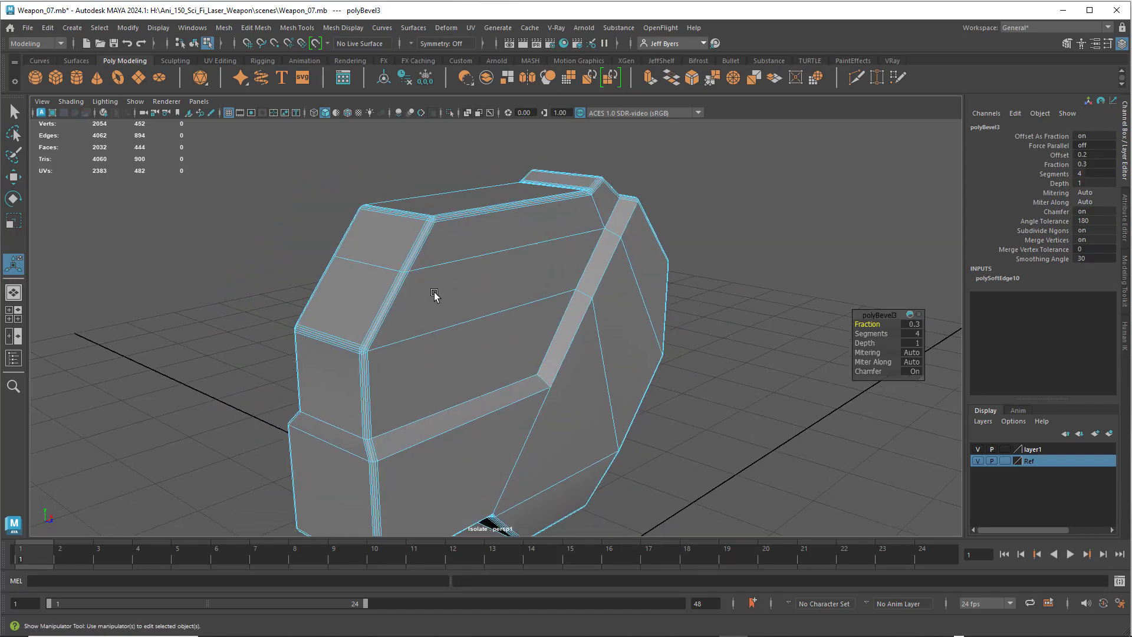
{"action": "key", "text": "ctrl+1"}
{"action": "scroll", "coordinate": [414, 296], "scroll_direction": "up", "scroll_amount": 3}
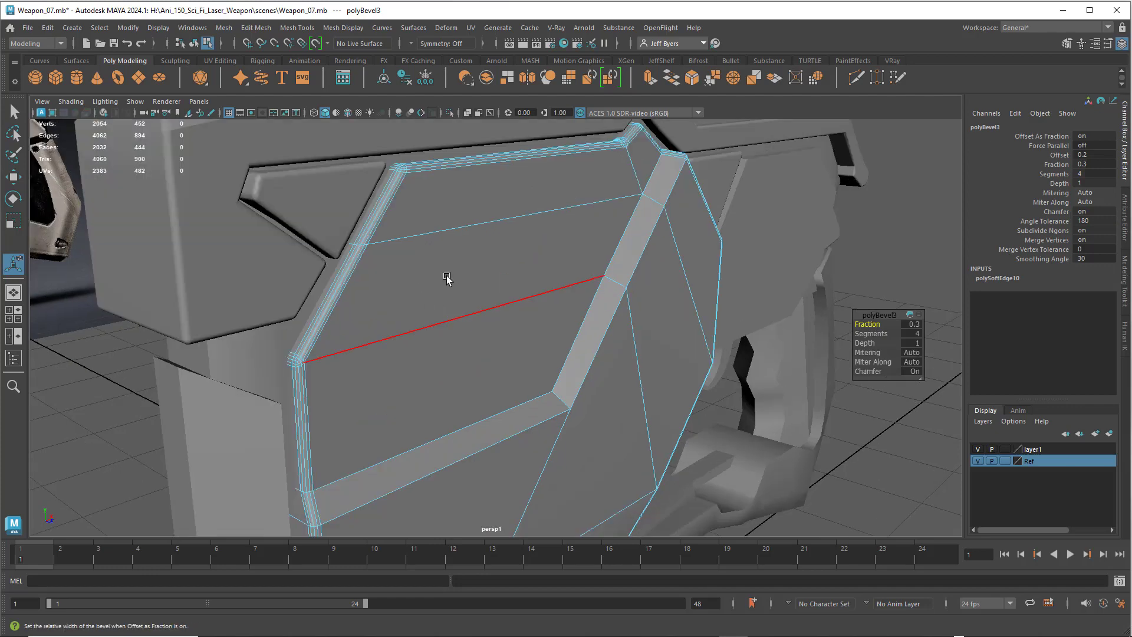
{"action": "middle_click_drag", "start_coordinate": [465, 267], "coordinate": [540, 305], "text": "alt"}
{"action": "left_click", "coordinate": [322, 273]}
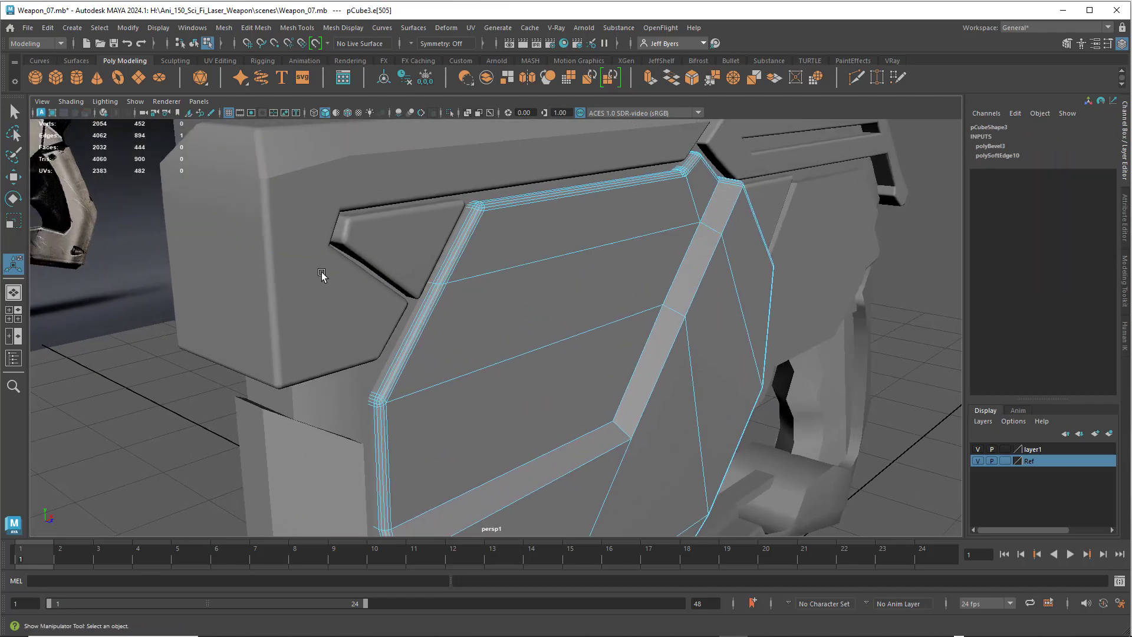
{"action": "left_click", "coordinate": [301, 278]}
{"action": "left_click", "coordinate": [458, 296]}
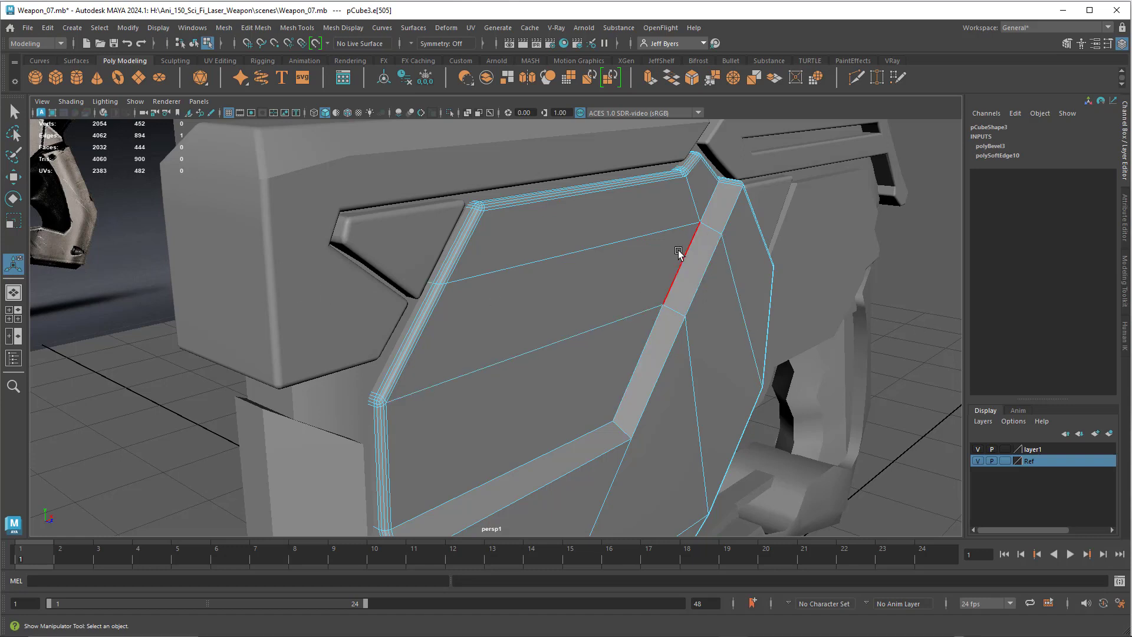
Step: Return the main body piece to object mode, set its bevel fraction to 0.2, and clear the selection
{"action": "right_click_drag", "start_coordinate": [679, 254], "coordinate": [679, 322]}
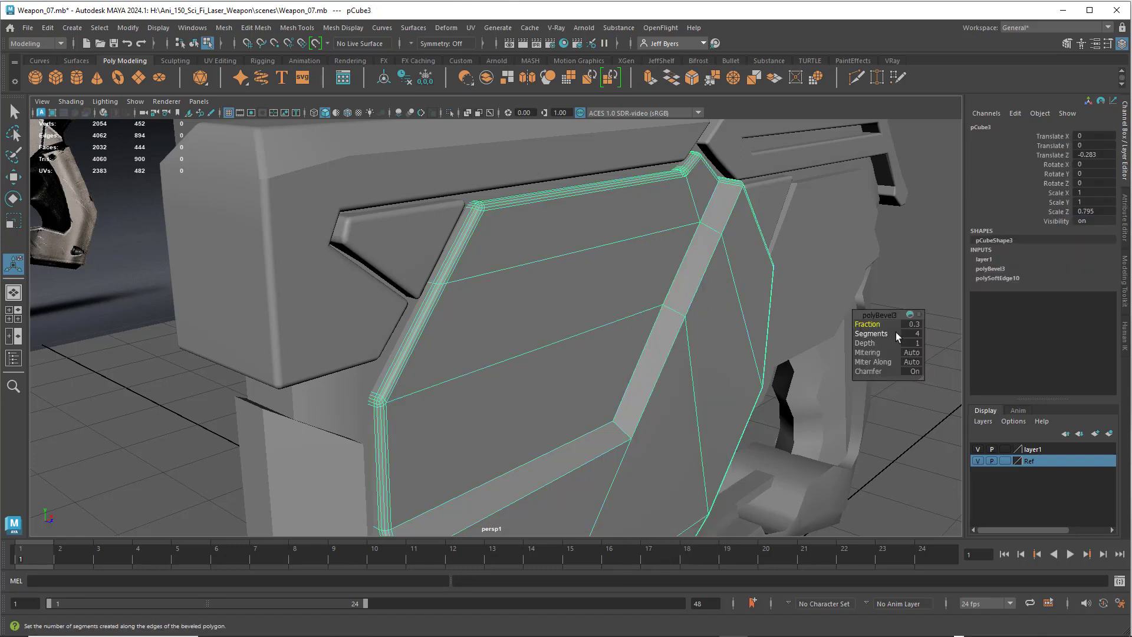
{"action": "left_click", "coordinate": [912, 324]}
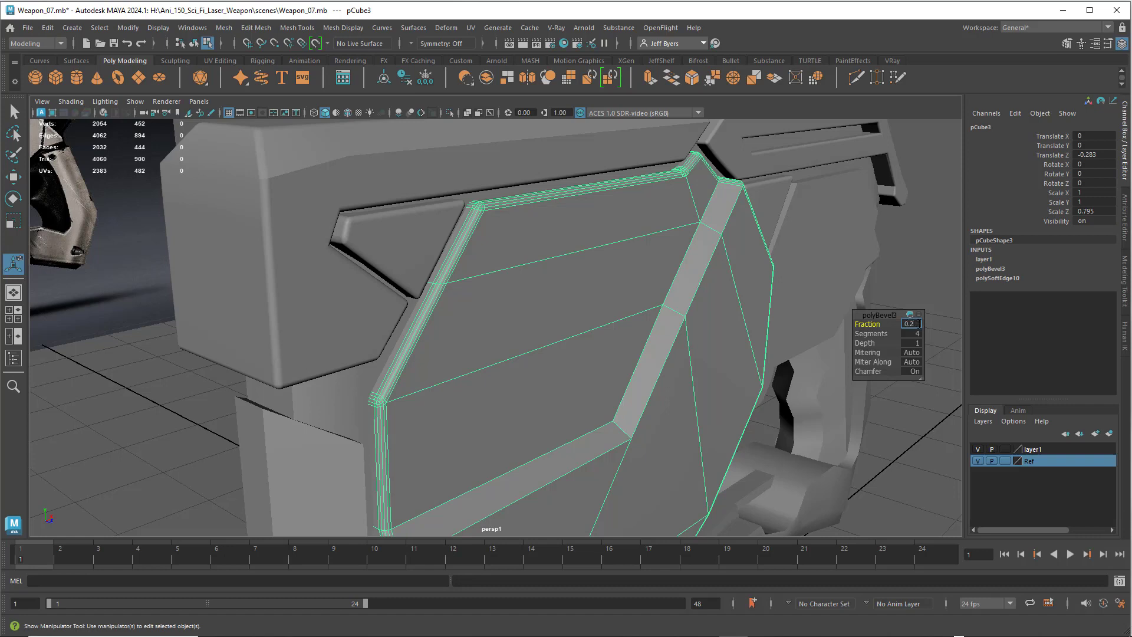
{"action": "key", "text": "Return"}
{"action": "right_click_drag", "start_coordinate": [468, 261], "coordinate": [483, 324]}
{"action": "scroll", "coordinate": [485, 321], "scroll_direction": "down", "scroll_amount": 5}
{"action": "left_click", "coordinate": [780, 337]}
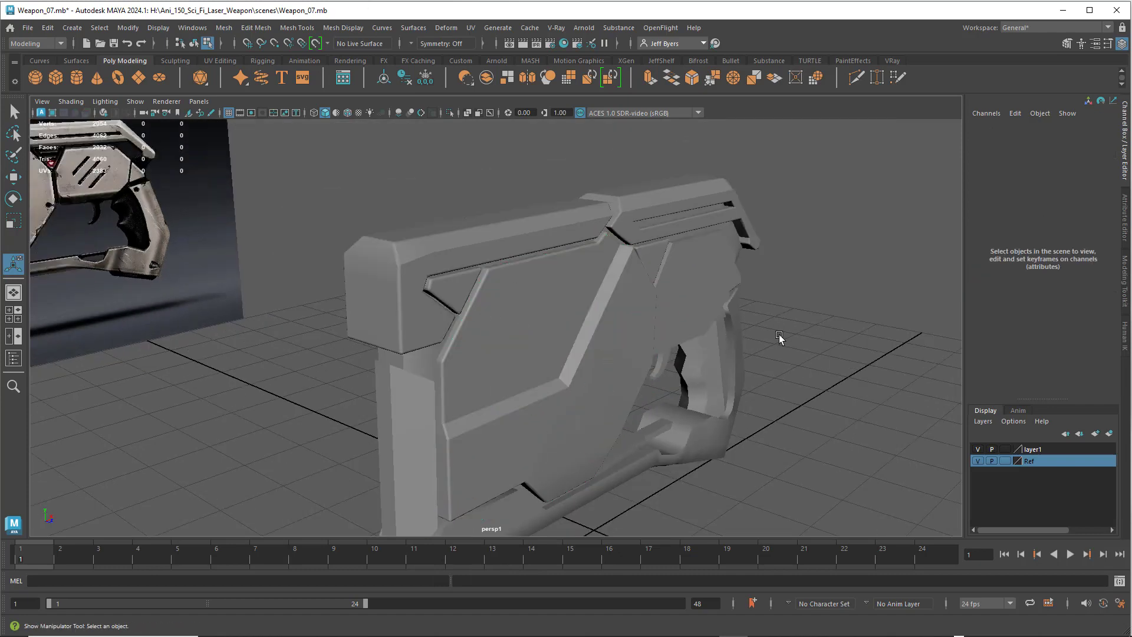
Step: Examine the main body piece's beveled edges and side face against the surrounding weapon parts from several angles
{"action": "left_click_drag", "start_coordinate": [659, 330], "coordinate": [546, 321], "text": "alt"}
{"action": "scroll", "coordinate": [577, 316], "scroll_direction": "up", "scroll_amount": 4}
{"action": "middle_click_drag", "start_coordinate": [556, 322], "coordinate": [562, 287], "text": "alt"}
{"action": "scroll", "coordinate": [557, 301], "scroll_direction": "down", "scroll_amount": 8}
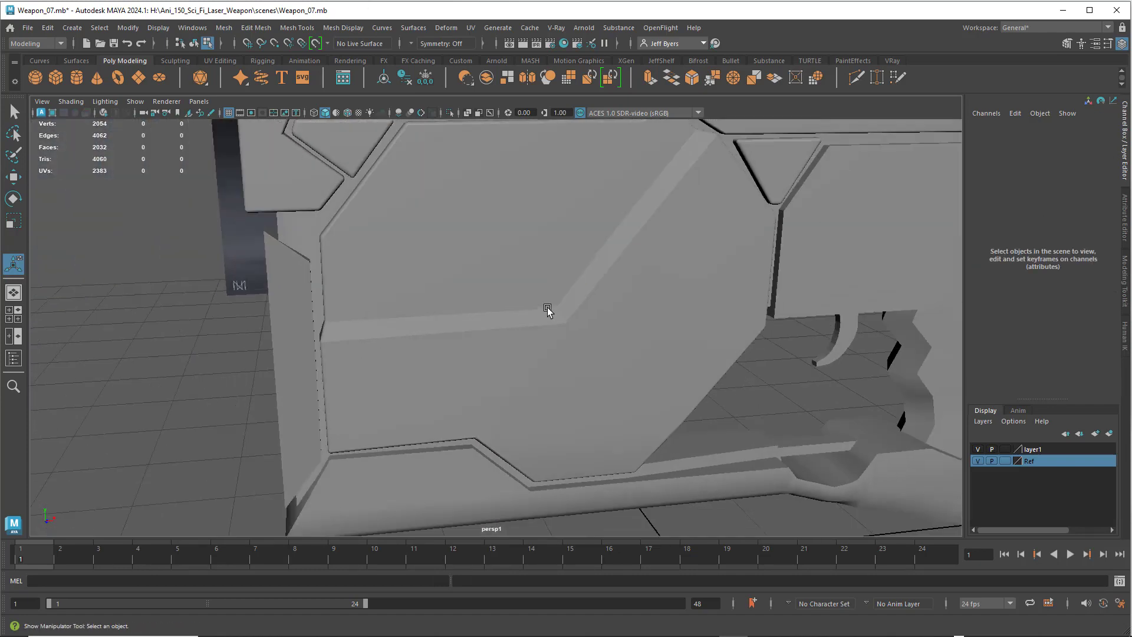
{"action": "left_click_drag", "start_coordinate": [607, 319], "coordinate": [522, 298], "text": "alt"}
{"action": "scroll", "coordinate": [522, 298], "scroll_direction": "up", "scroll_amount": 3}
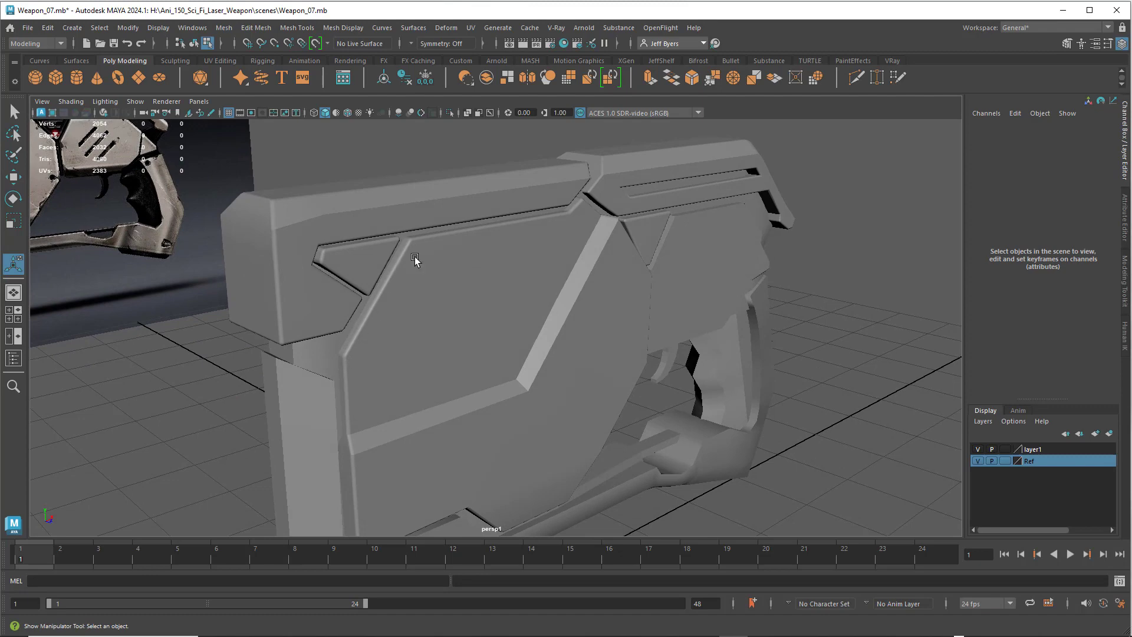
{"action": "left_click_drag", "start_coordinate": [611, 255], "coordinate": [584, 296], "text": "alt"}
{"action": "scroll", "coordinate": [586, 269], "scroll_direction": "up", "scroll_amount": 1}
{"action": "scroll", "coordinate": [586, 278], "scroll_direction": "down", "scroll_amount": 3}
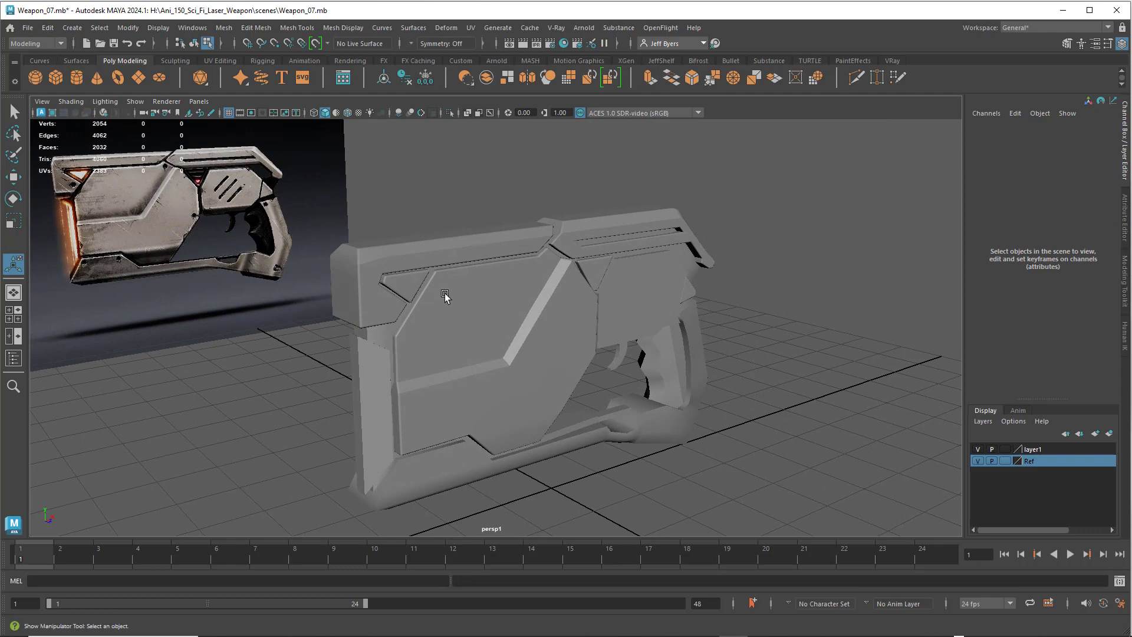